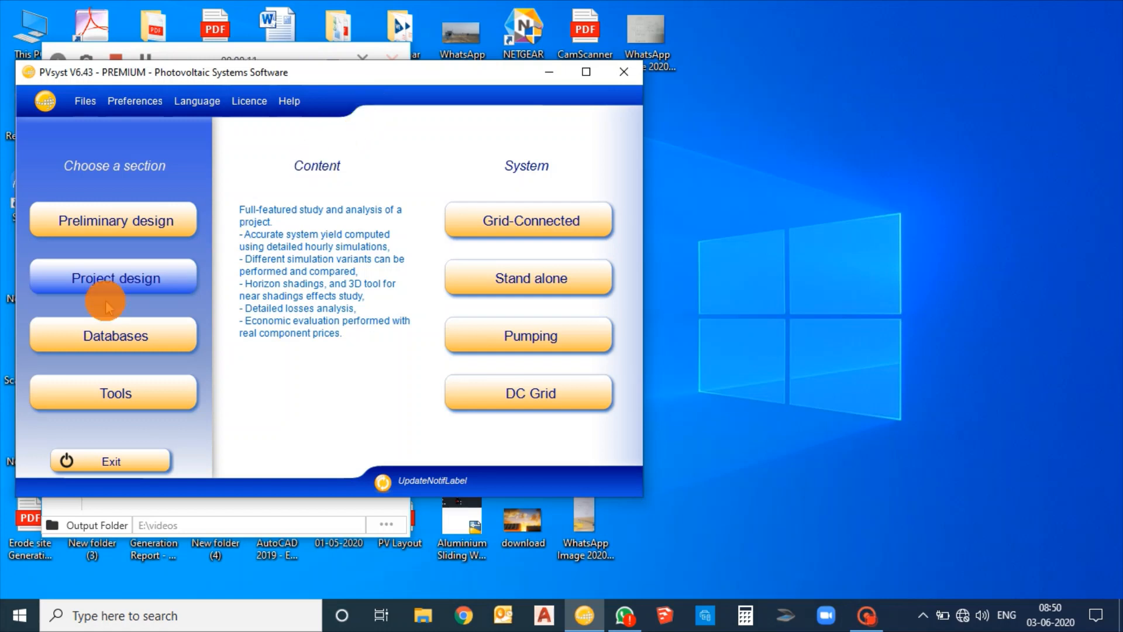
# Open a grid-connected project design and set the variant's orientation field type to Several orientations, with 2 orientations
pyautogui.click(104, 278)
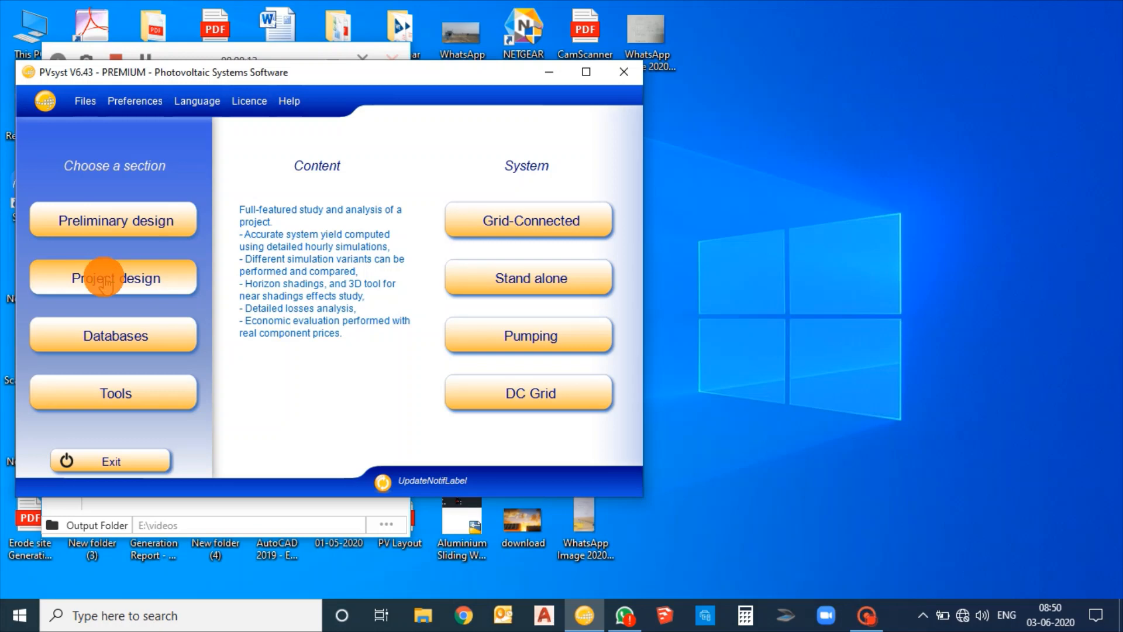
pyautogui.click(529, 226)
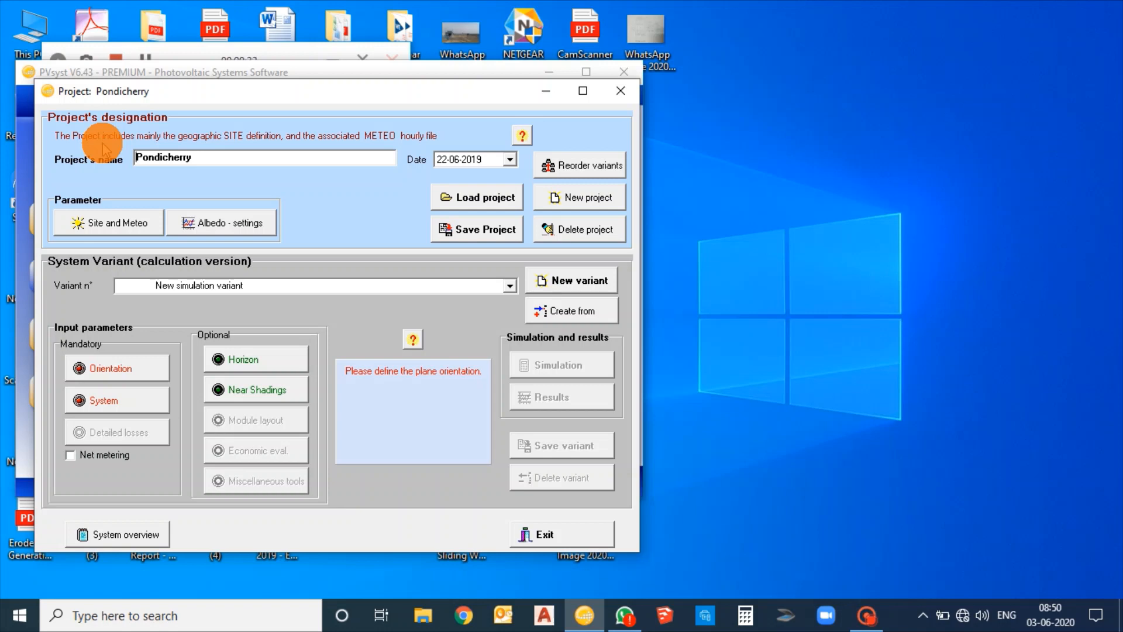
pyautogui.click(149, 368)
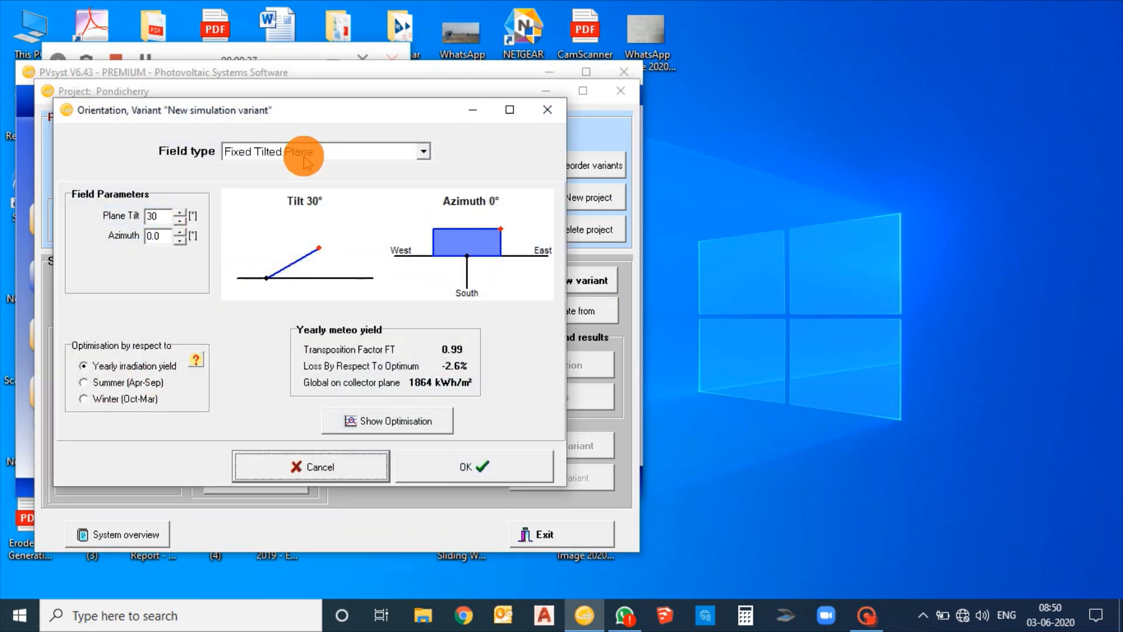
pyautogui.click(304, 157)
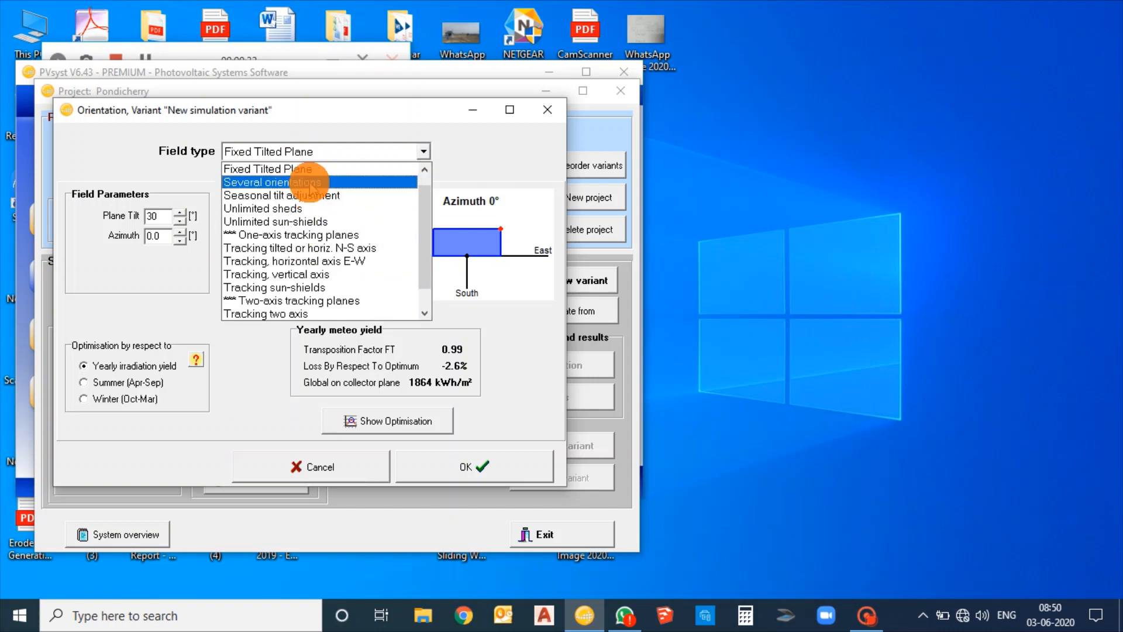
pyautogui.click(309, 184)
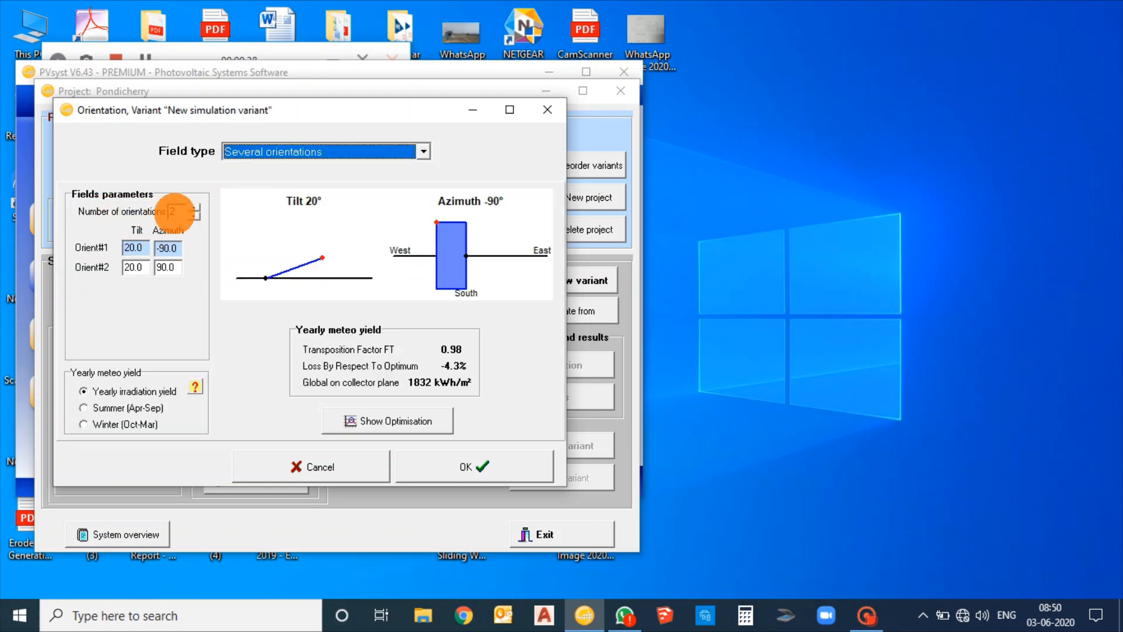
pyautogui.click(175, 213)
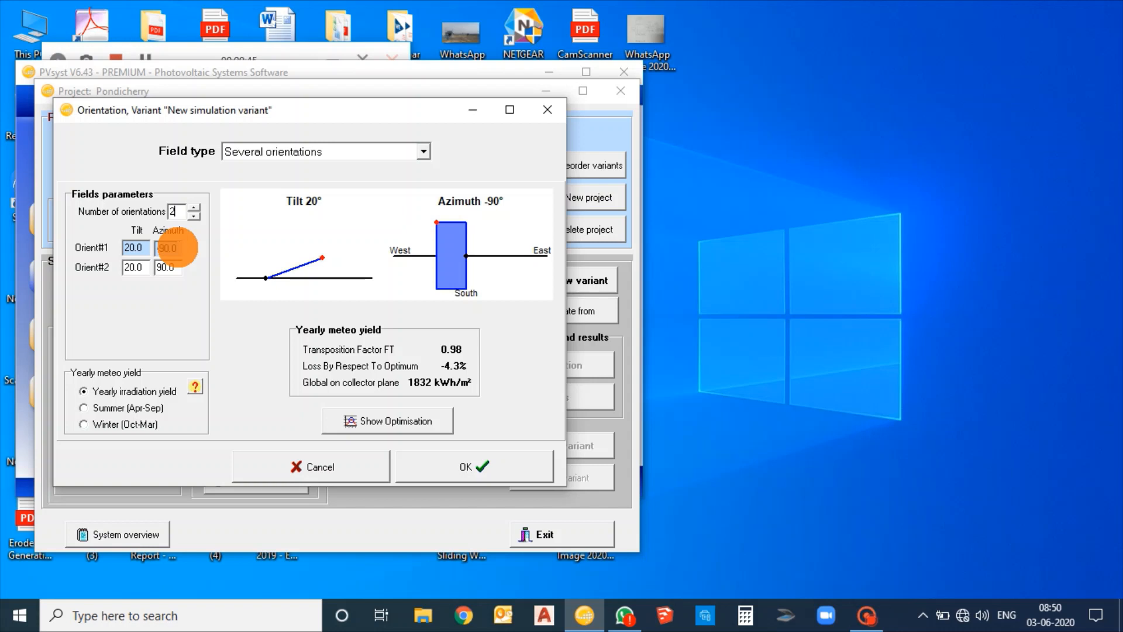
# Set the plane tilt of both Orient#1 and Orient#2 to 10°
pyautogui.click(145, 250)
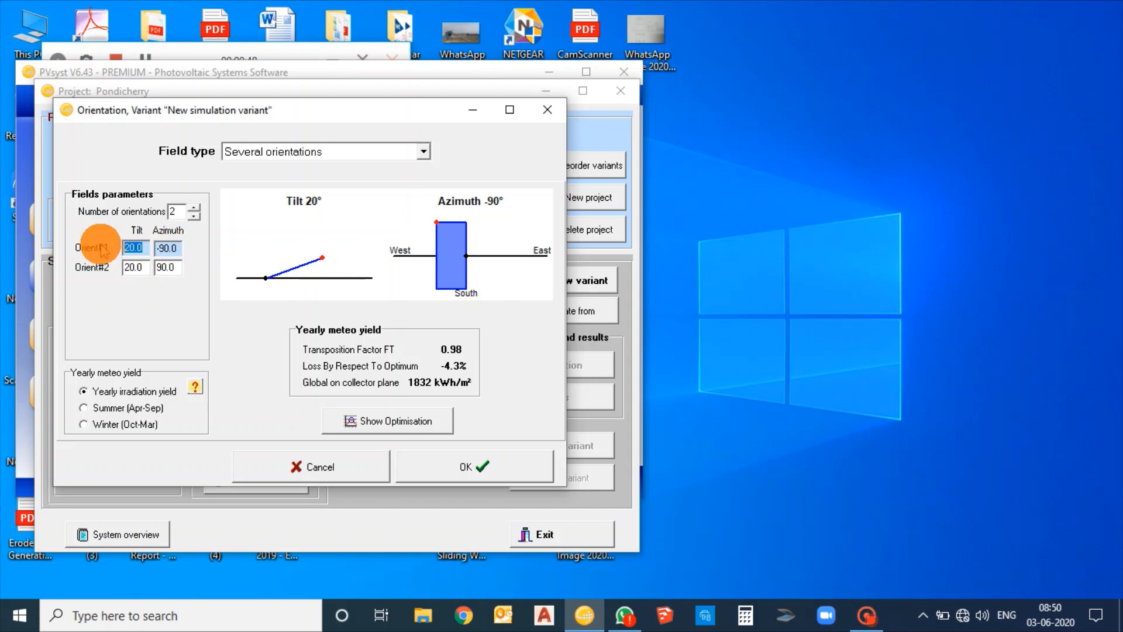
pyautogui.write('10')
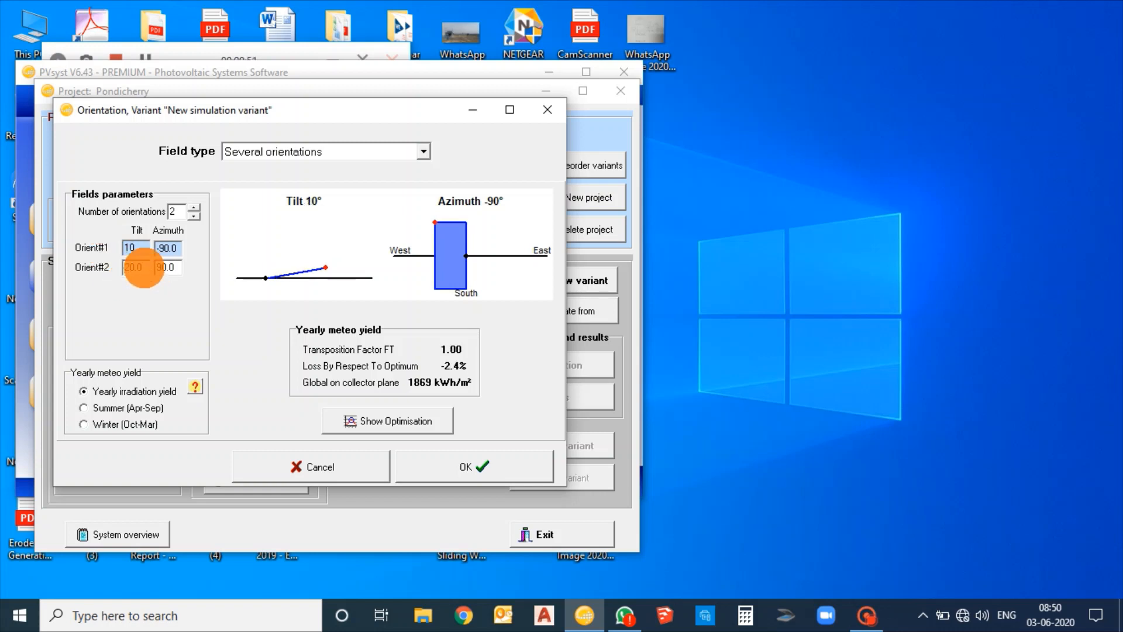
pyautogui.moveTo(142, 268); pyautogui.dragTo(98, 268)
pyautogui.write('10')
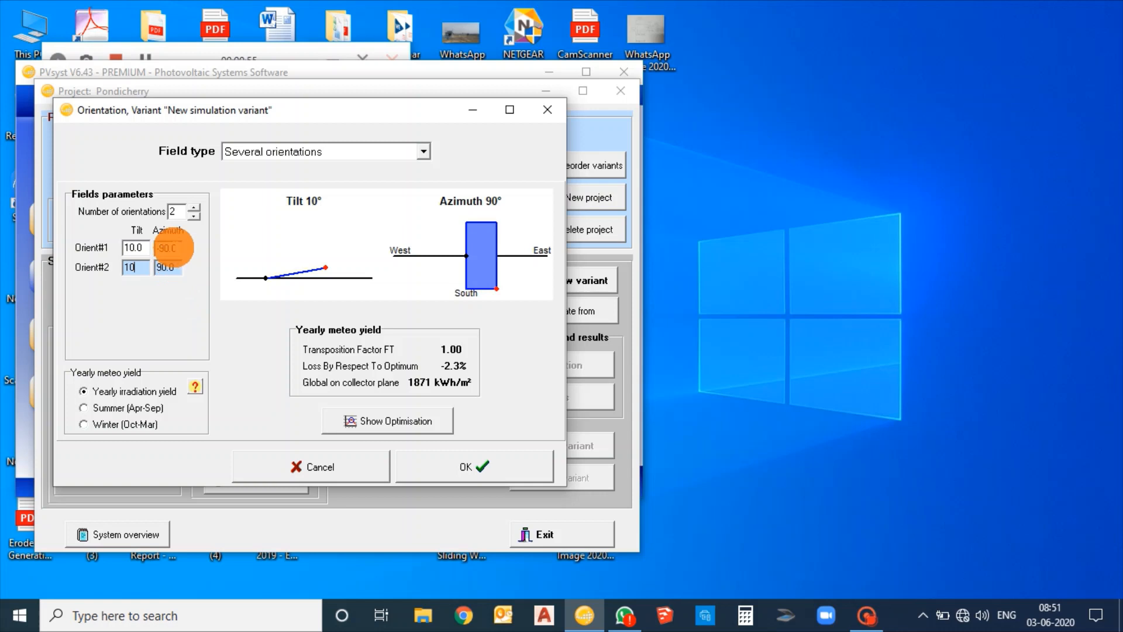
# Compare the azimuth previews of Orient#1 and Orient#2, and accept the orientation settings
pyautogui.click(171, 249)
pyautogui.click(173, 267)
pyautogui.click(171, 248)
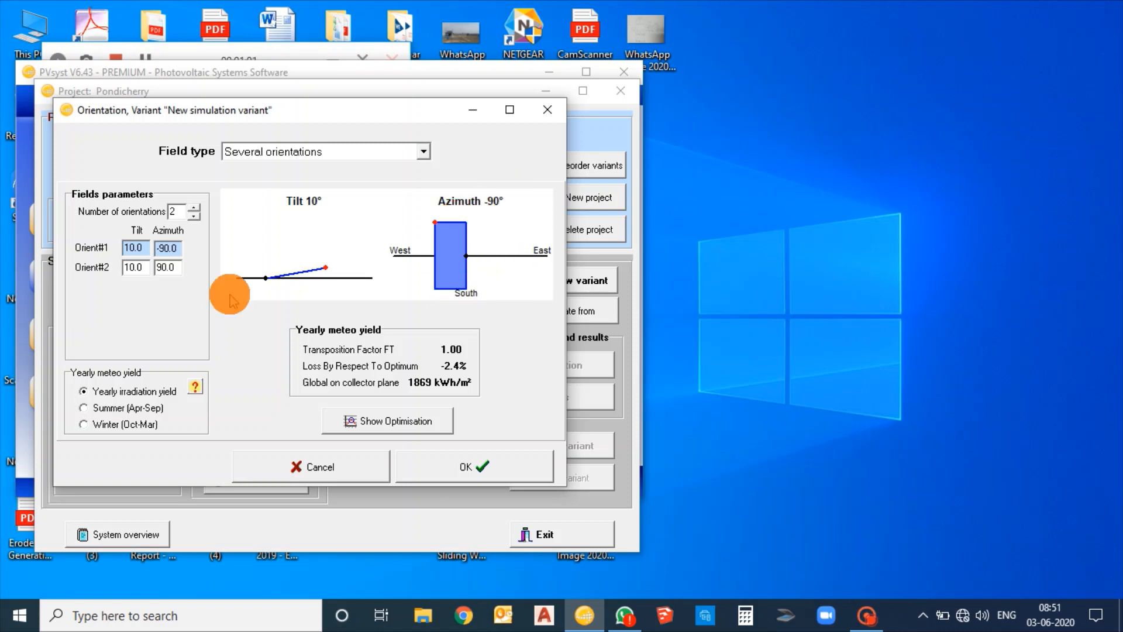
pyautogui.click(166, 268)
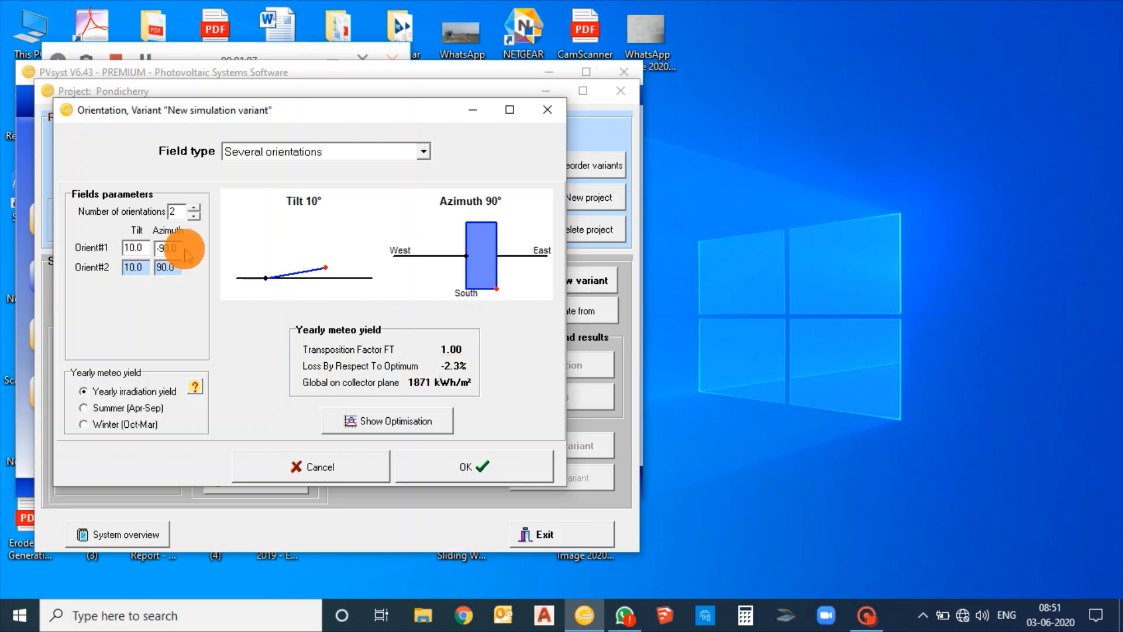
pyautogui.click(185, 252)
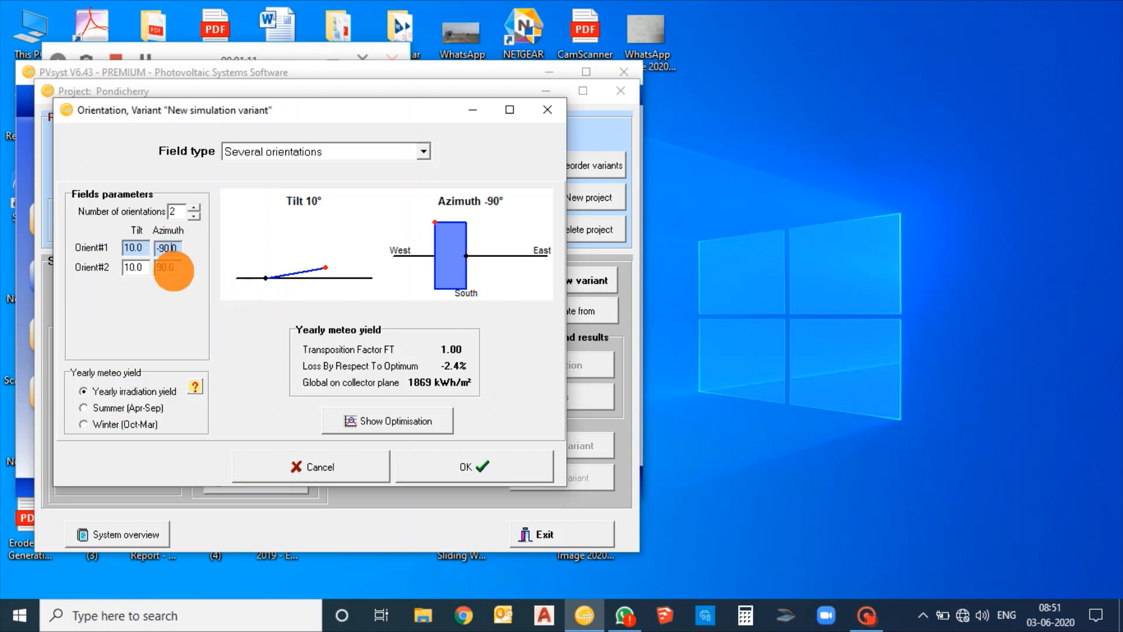
pyautogui.click(171, 267)
pyautogui.click(168, 247)
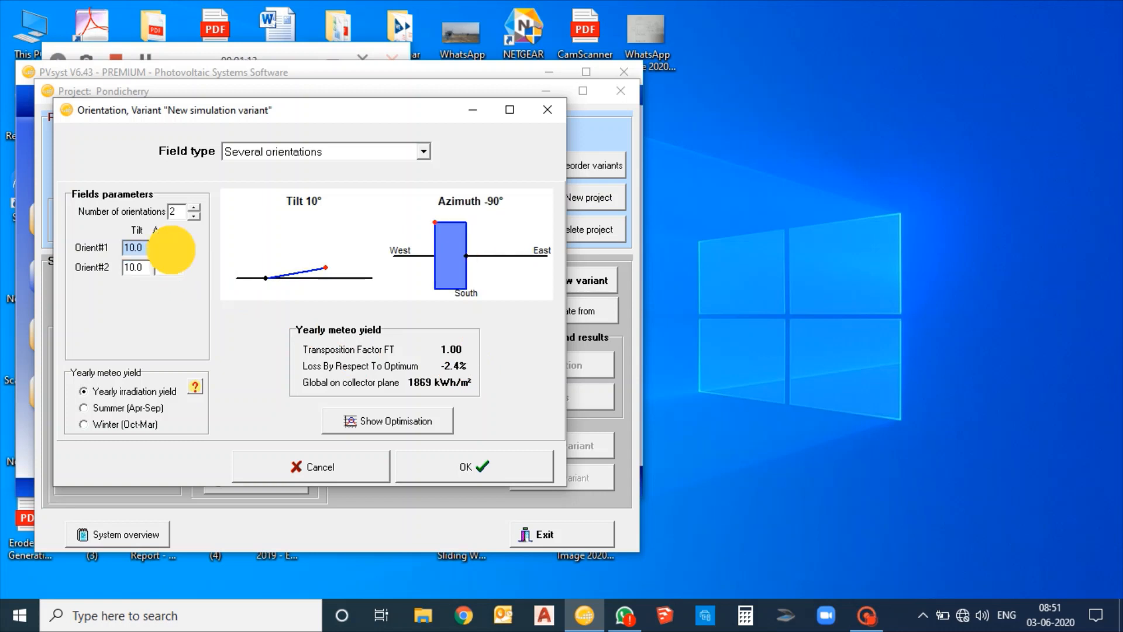
pyautogui.click(173, 266)
pyautogui.click(168, 246)
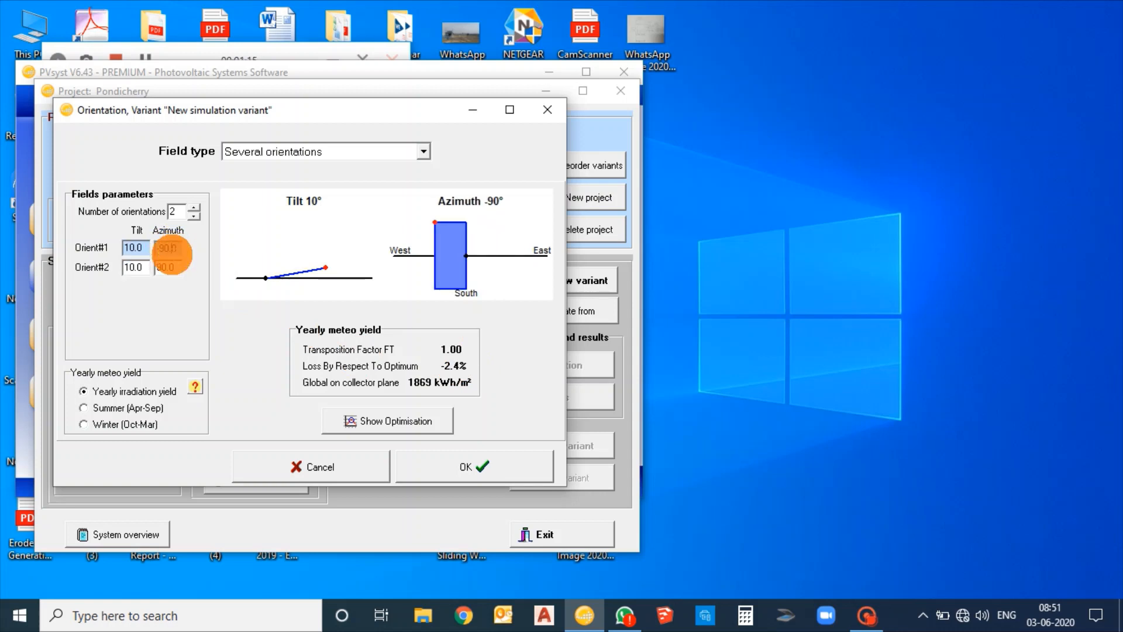
pyautogui.click(482, 466)
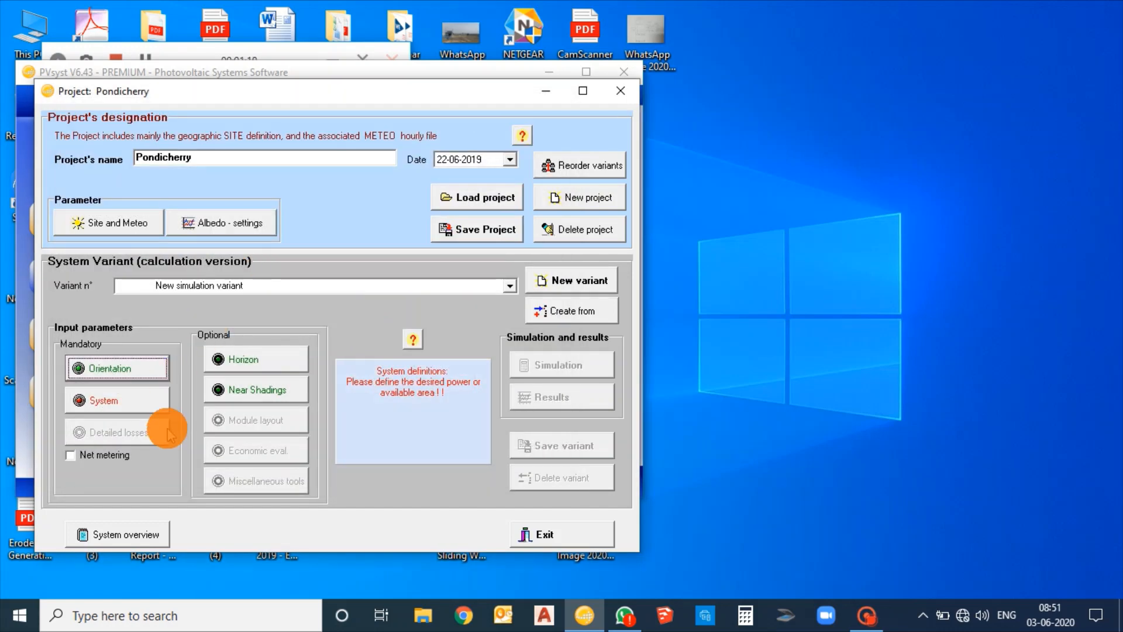
# Open the system definition, keep Orientation #1 for the PV array and choose No Sizing as the presizing option
pyautogui.click(134, 403)
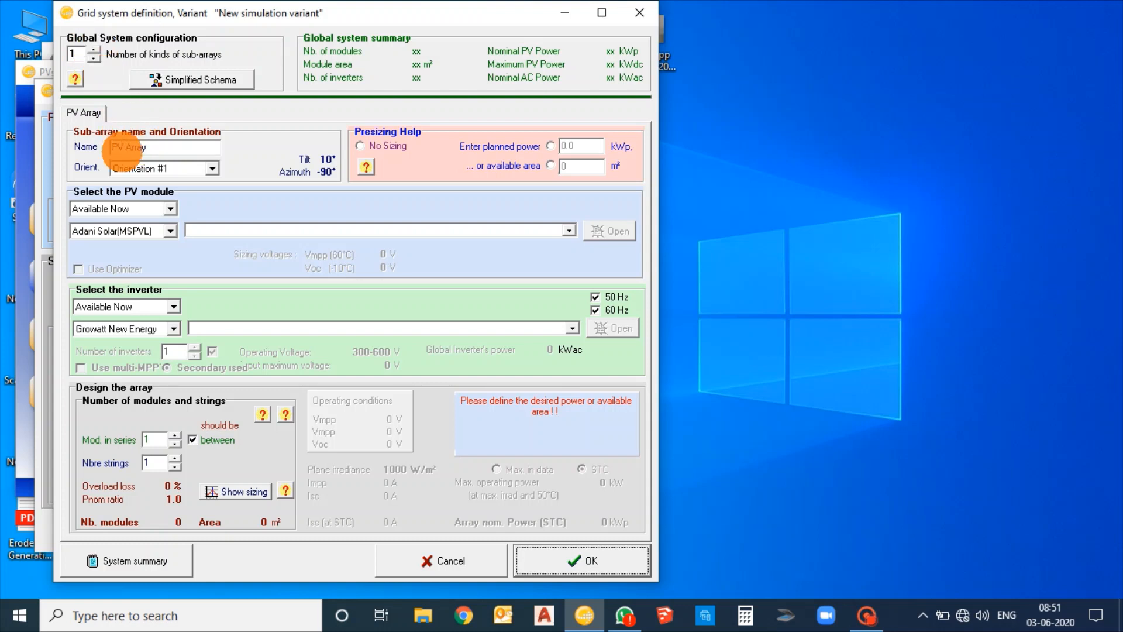
pyautogui.click(176, 168)
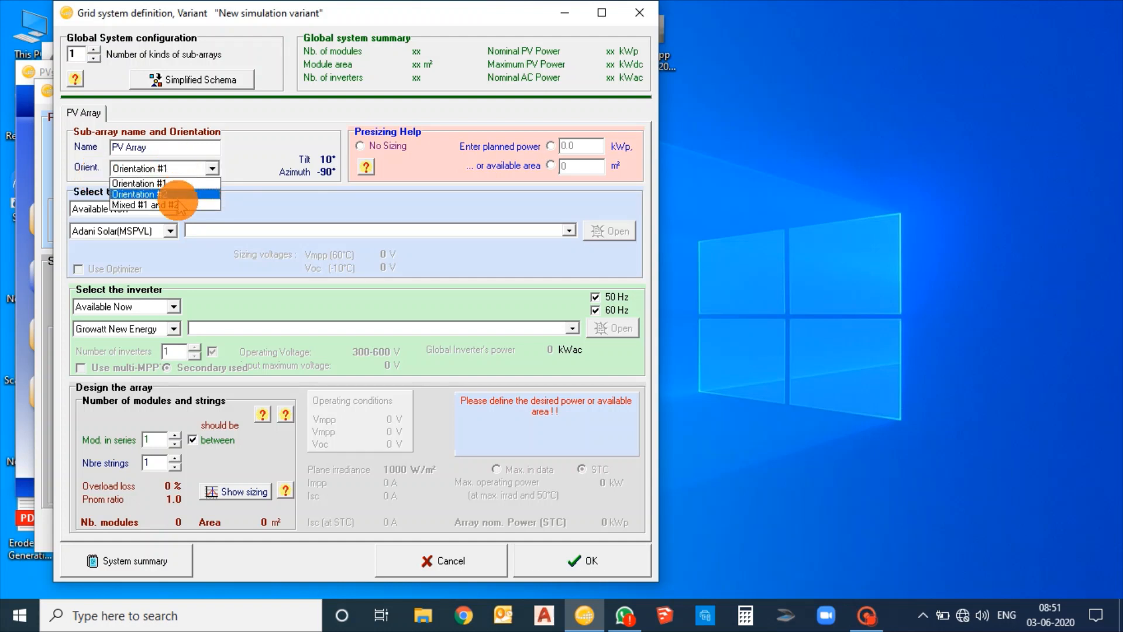
pyautogui.click(273, 176)
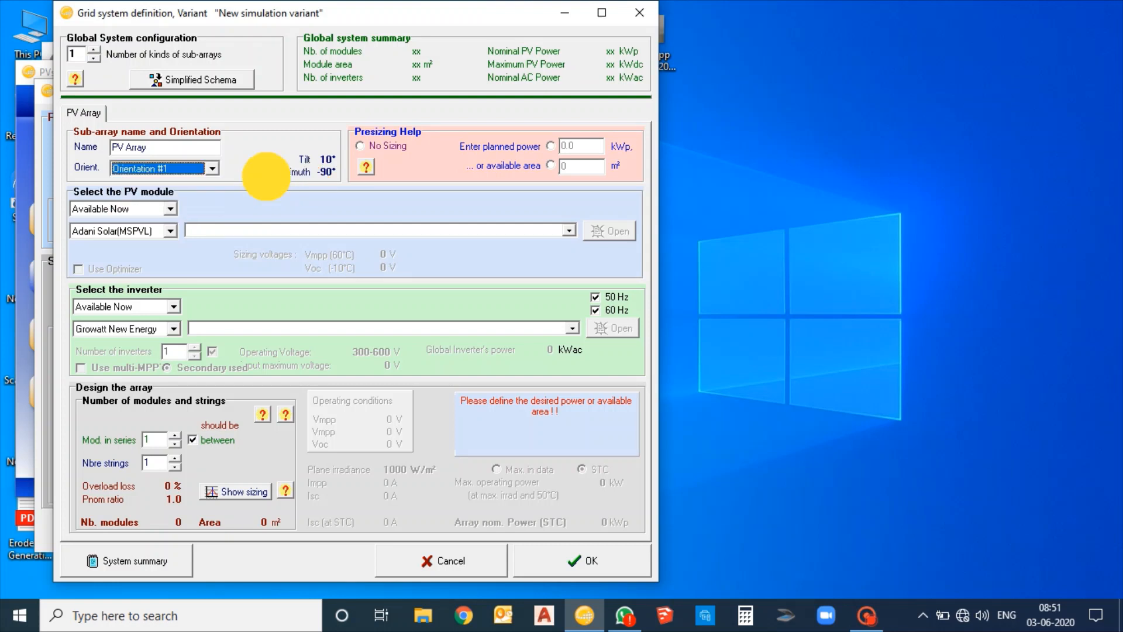
pyautogui.click(178, 175)
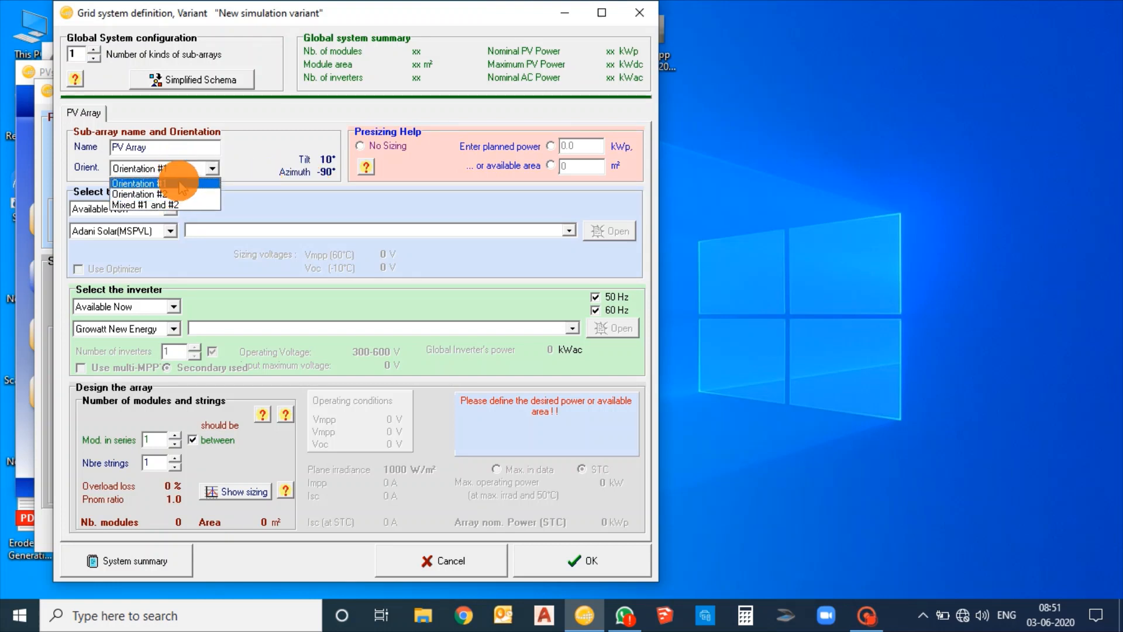
pyautogui.click(227, 188)
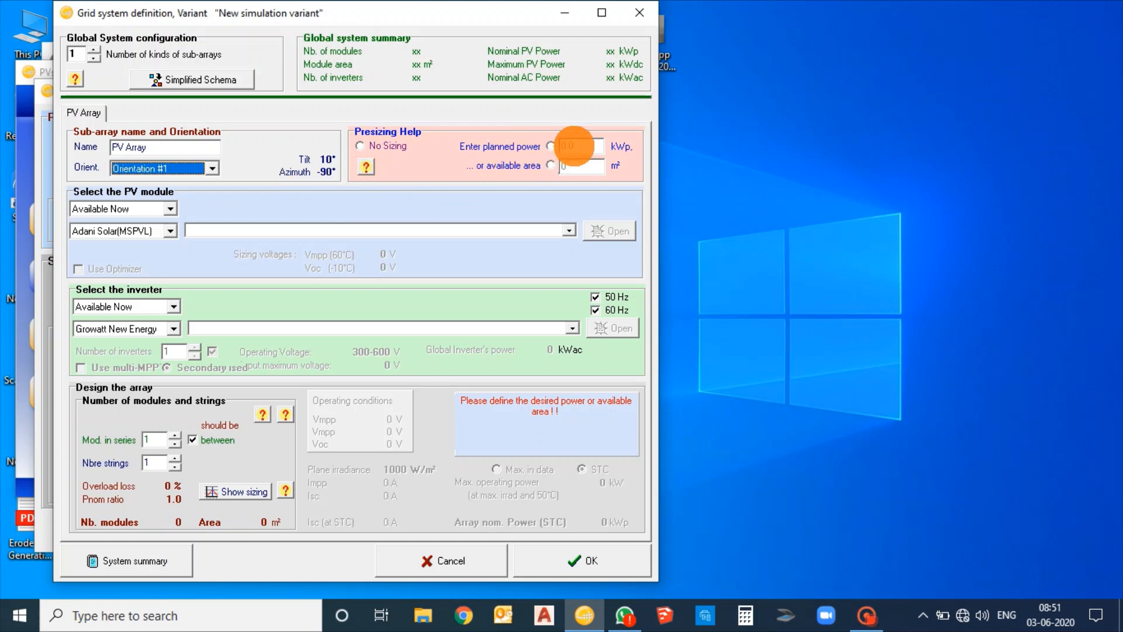
pyautogui.click(576, 146)
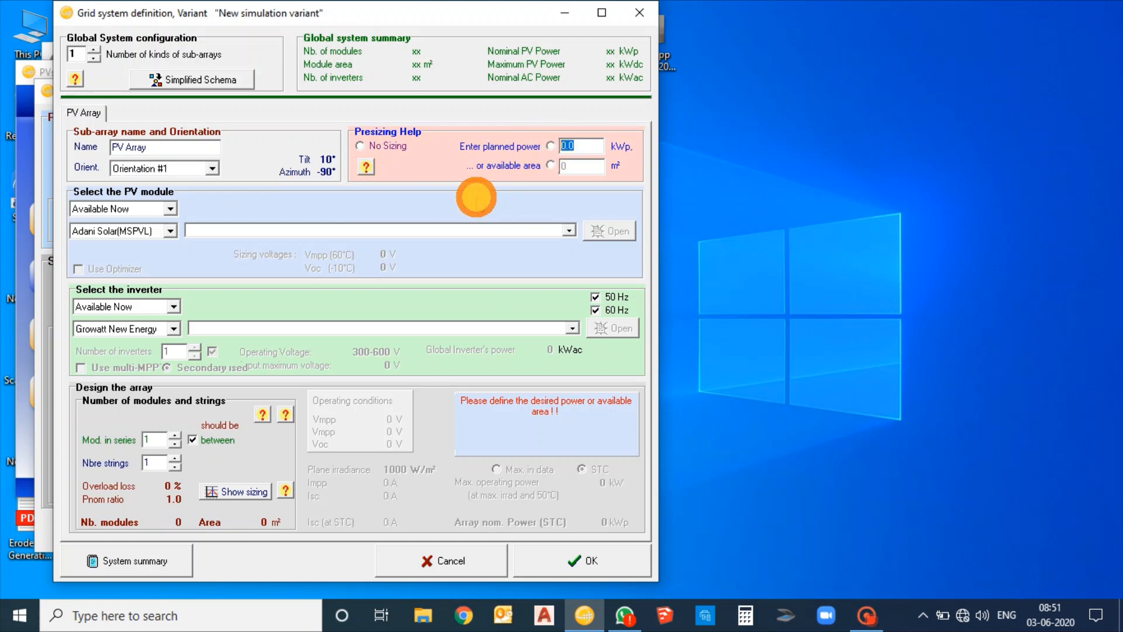
pyautogui.click(361, 147)
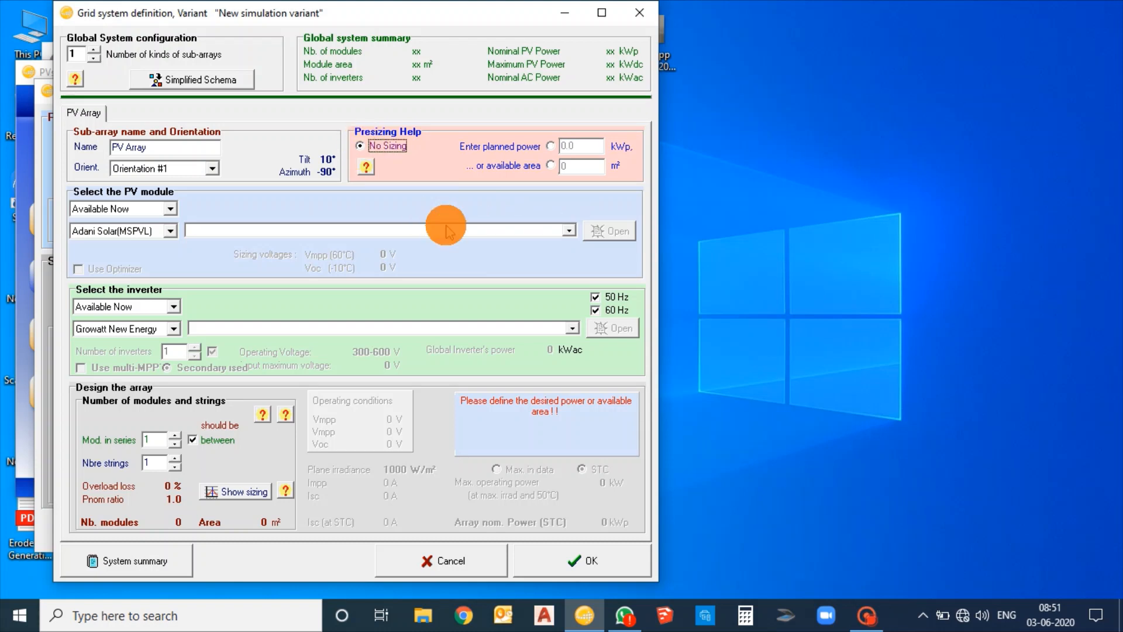
# Select the Adani Solar(MSPVL) 335 Wp PV module ASP 7 335 - 5BB(GENIV) for the array
pyautogui.click(105, 233)
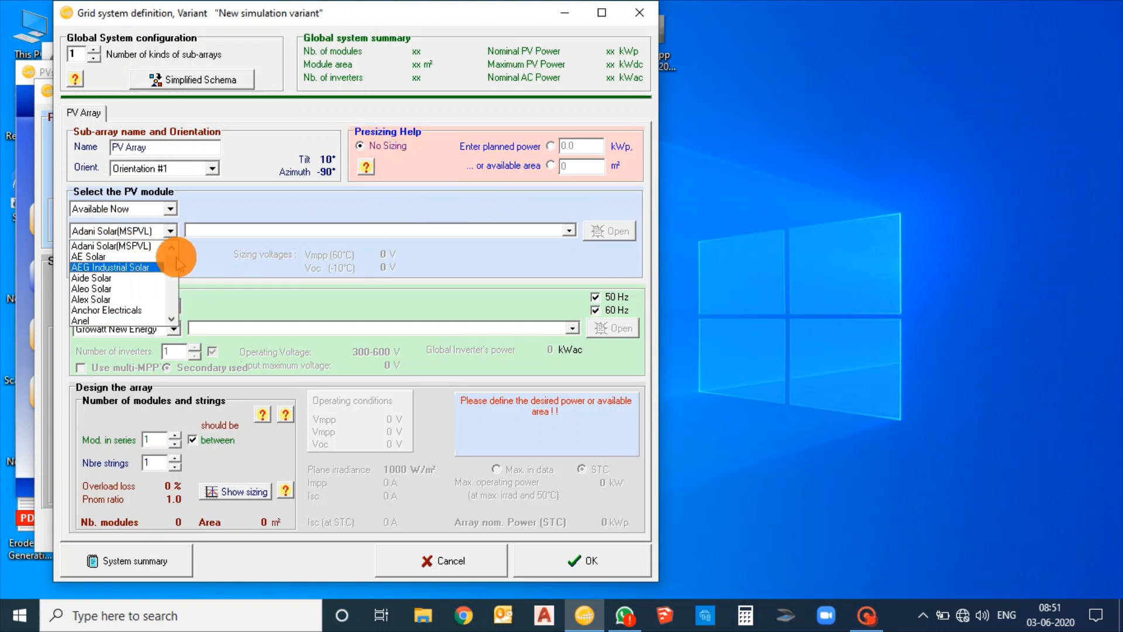
pyautogui.moveTo(173, 259)
pyautogui.mouseDown()
pyautogui.moveTo(173, 272)
pyautogui.moveTo(183, 247)
pyautogui.mouseUp()
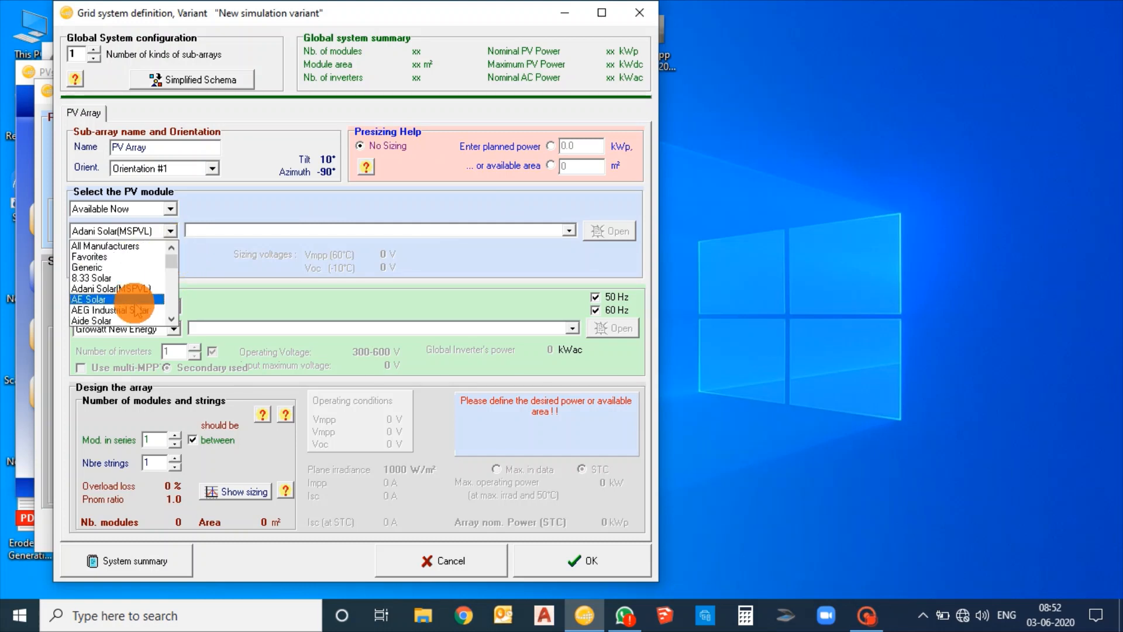
pyautogui.click(125, 289)
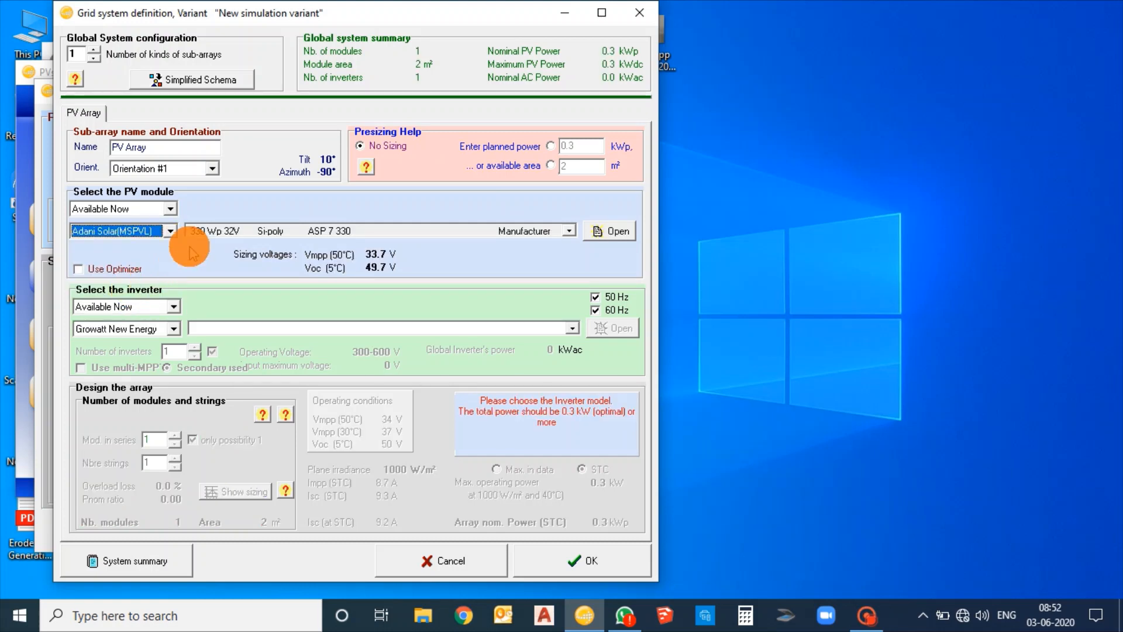
pyautogui.click(227, 232)
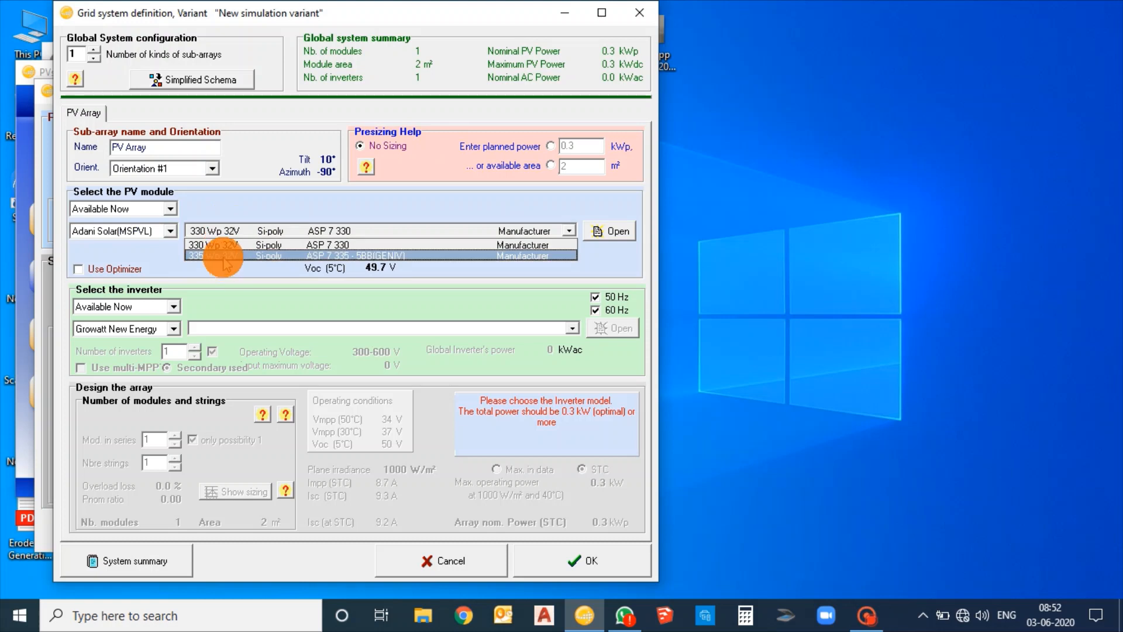
pyautogui.click(221, 253)
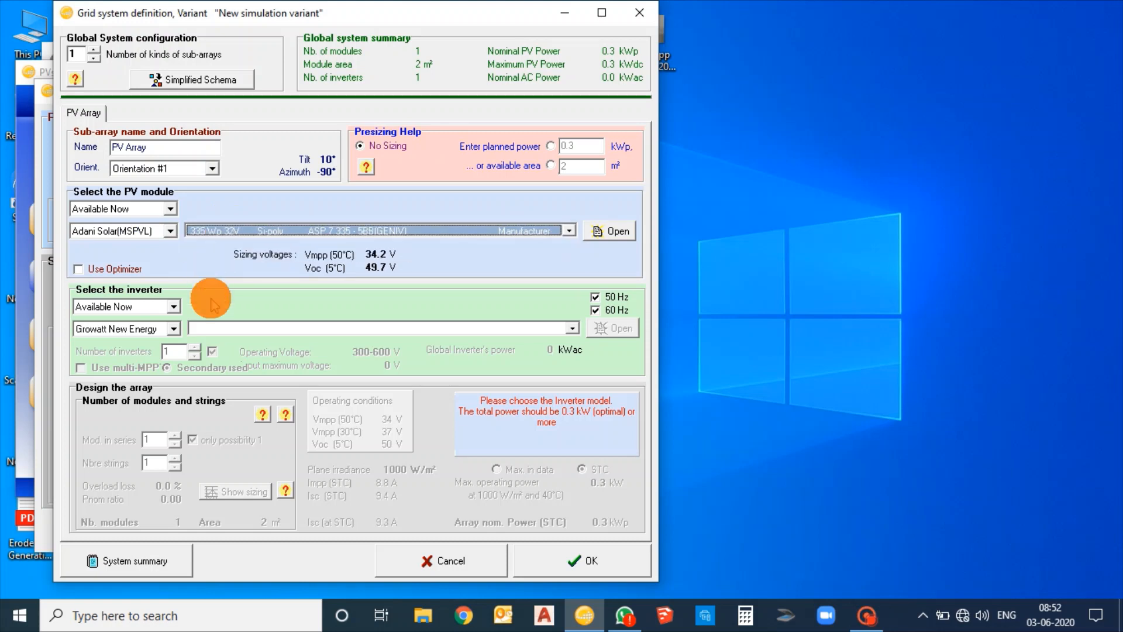
# Select the Growatt New Energy 30 kW inverter Growatt 30k TL3-S with the 450-800 V range
pyautogui.click(171, 329)
pyautogui.scroll(5, 177, 372)
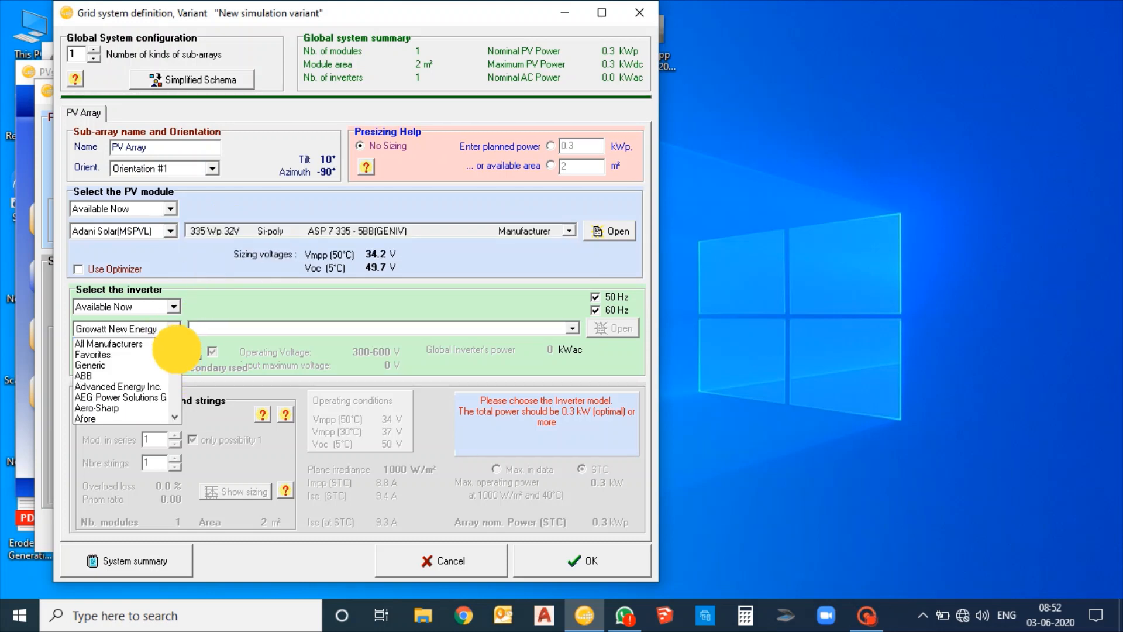
pyautogui.scroll(-3, 178, 360)
pyautogui.click(238, 325)
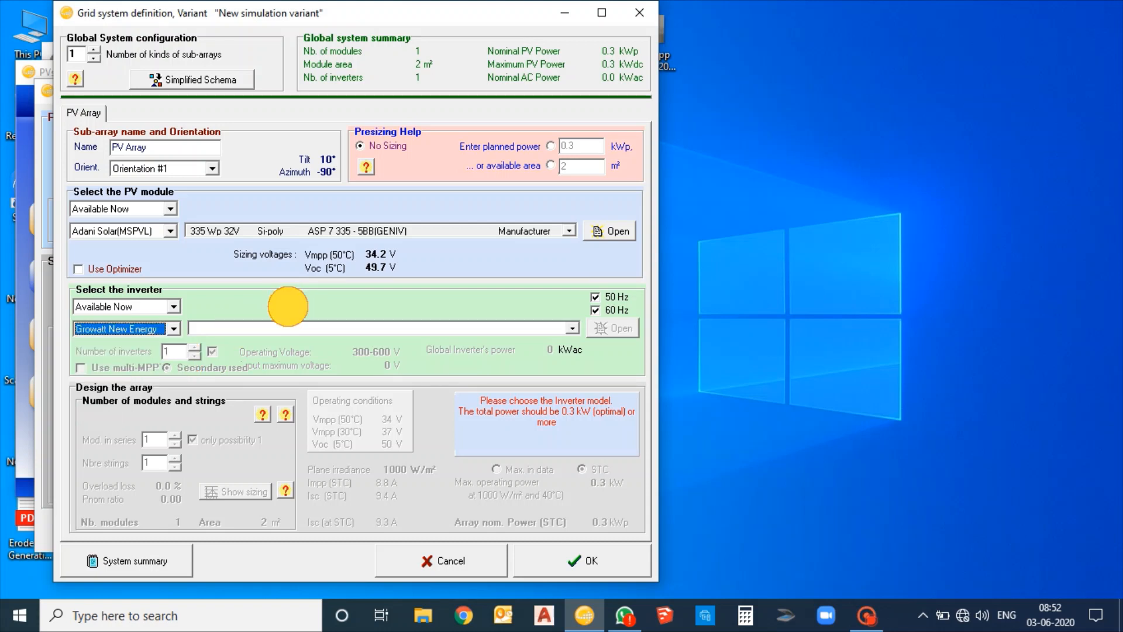
pyautogui.click(242, 331)
pyautogui.scroll(-10, 240, 346)
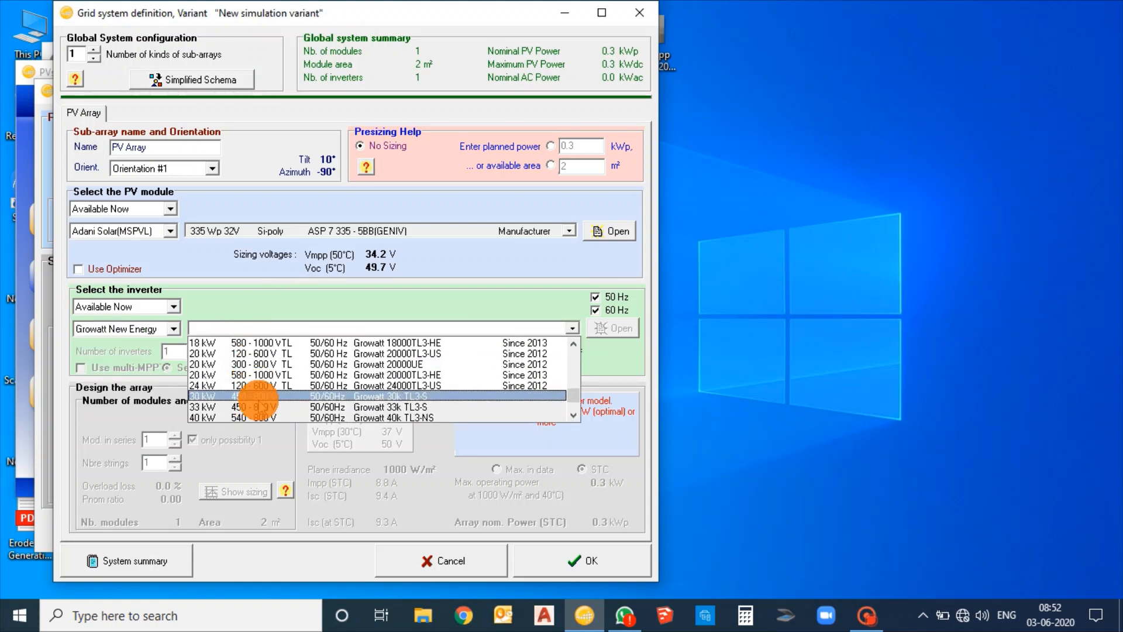
pyautogui.click(260, 396)
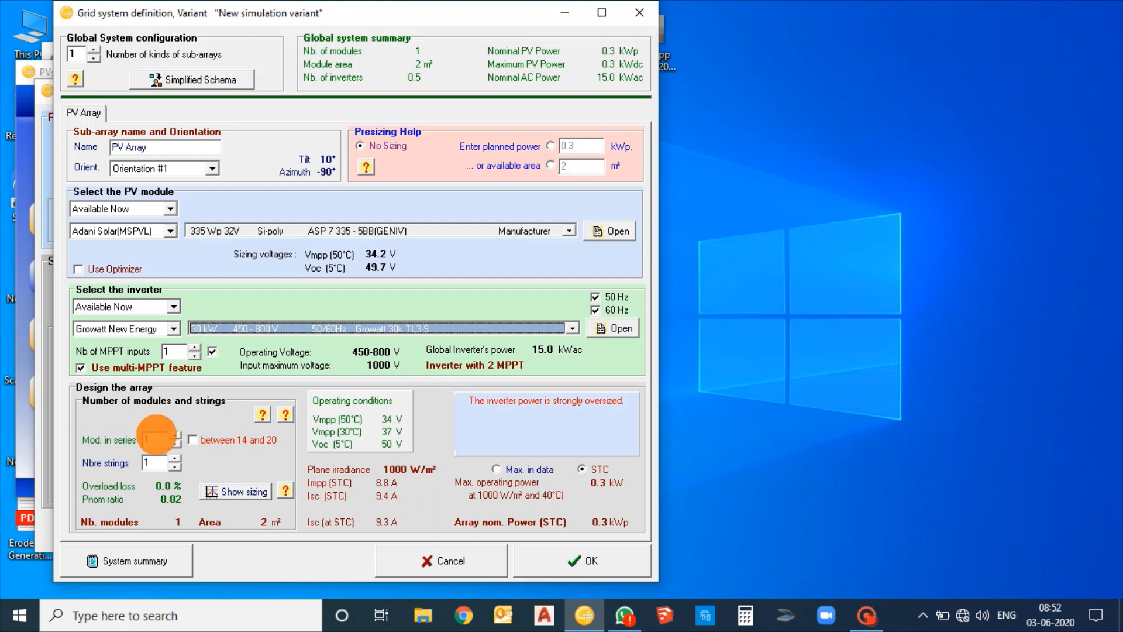
# Set the array design to 18 modules in series and 3 strings
pyautogui.click(155, 438)
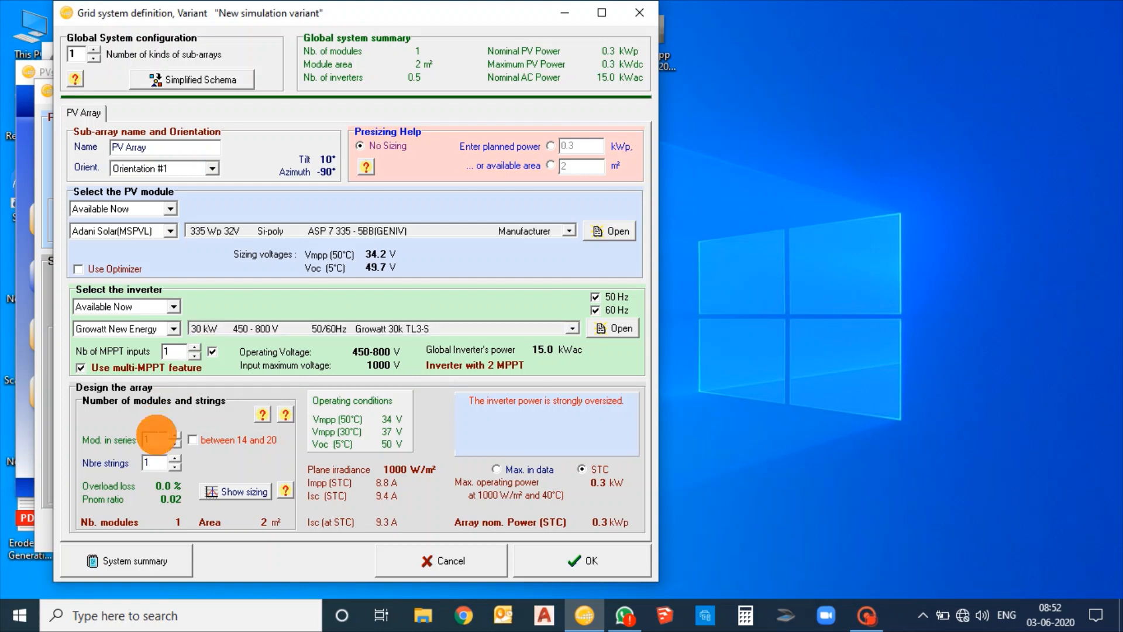
pyautogui.write('18')
pyautogui.click(149, 463)
pyautogui.write('3')
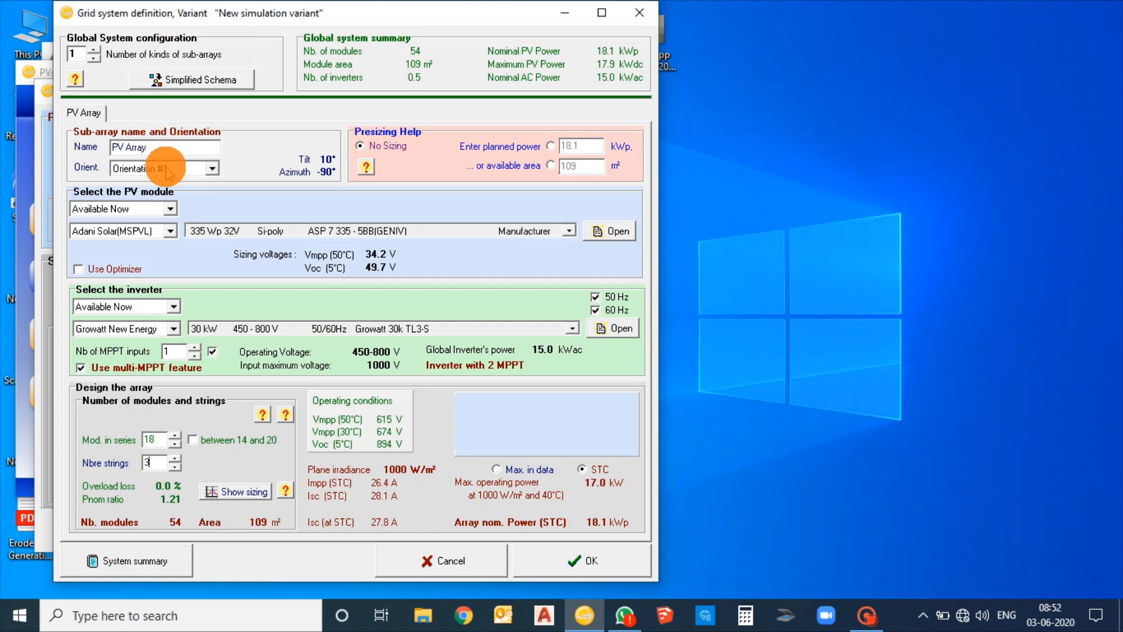
# Add a second sub-array as a copy of the PV array
pyautogui.rightClick(82, 116)
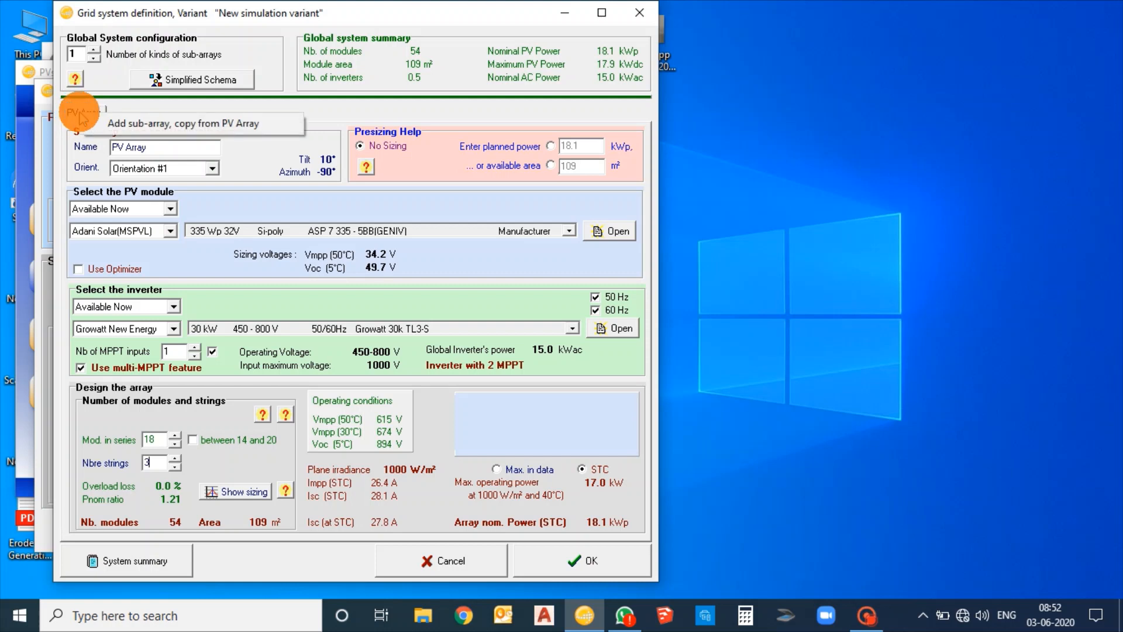
pyautogui.click(148, 132)
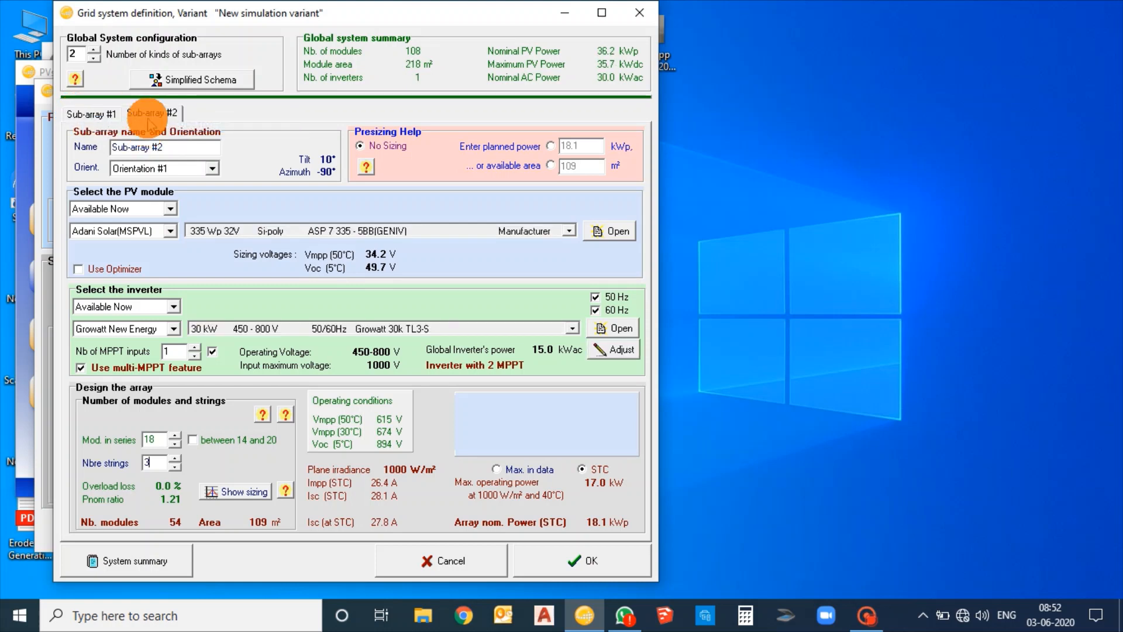
# Assign Orientation #2 to Sub-array #2
pyautogui.click(150, 115)
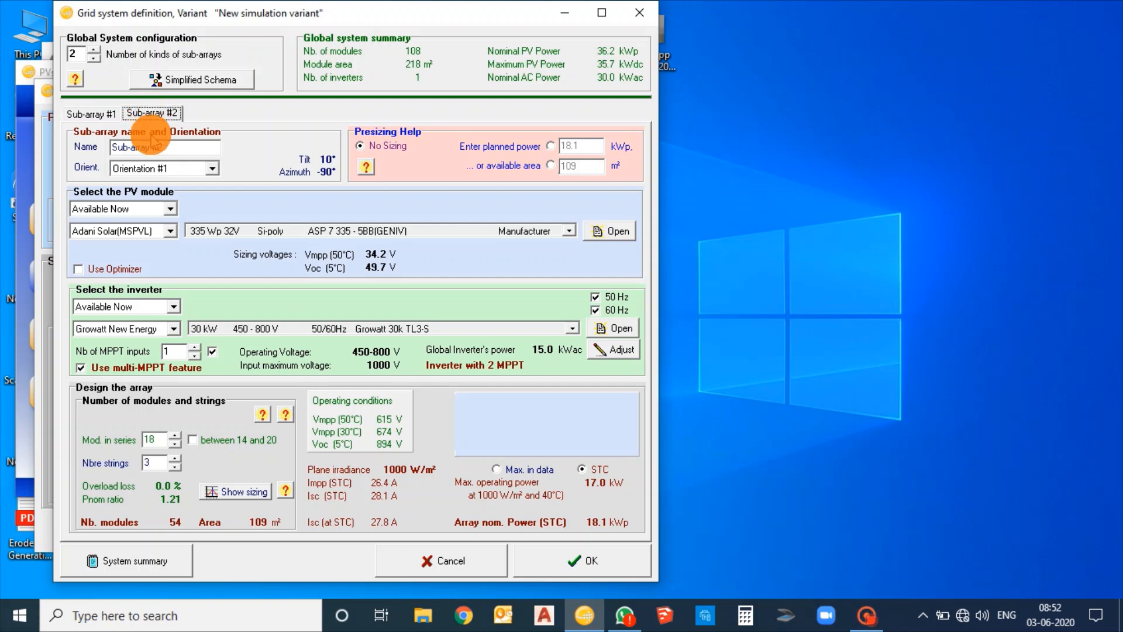
pyautogui.click(162, 170)
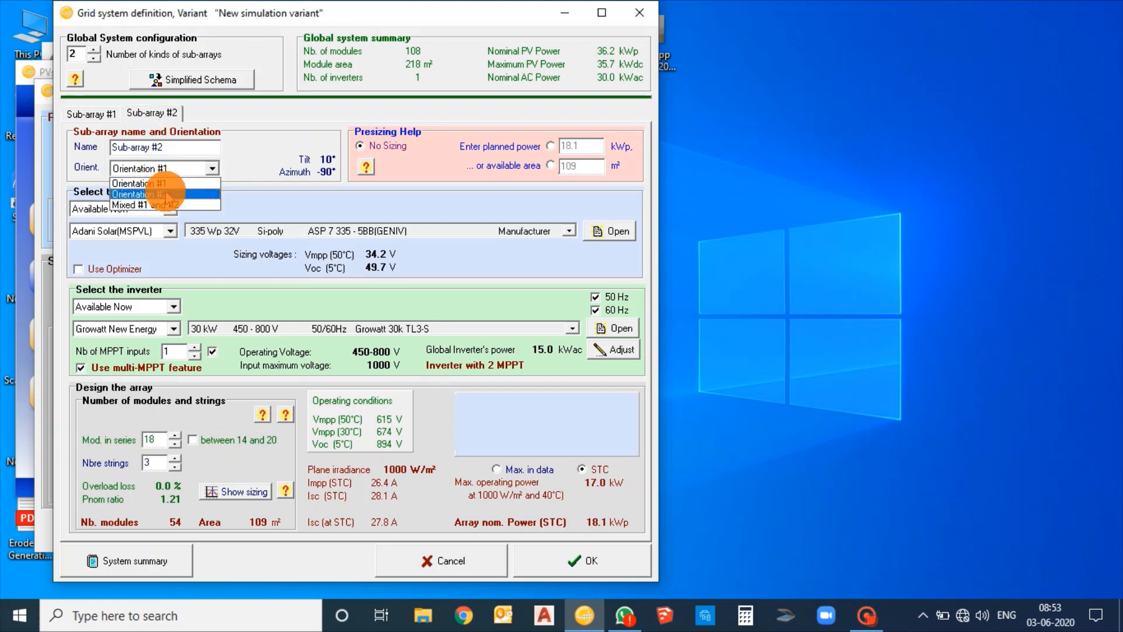
pyautogui.click(165, 194)
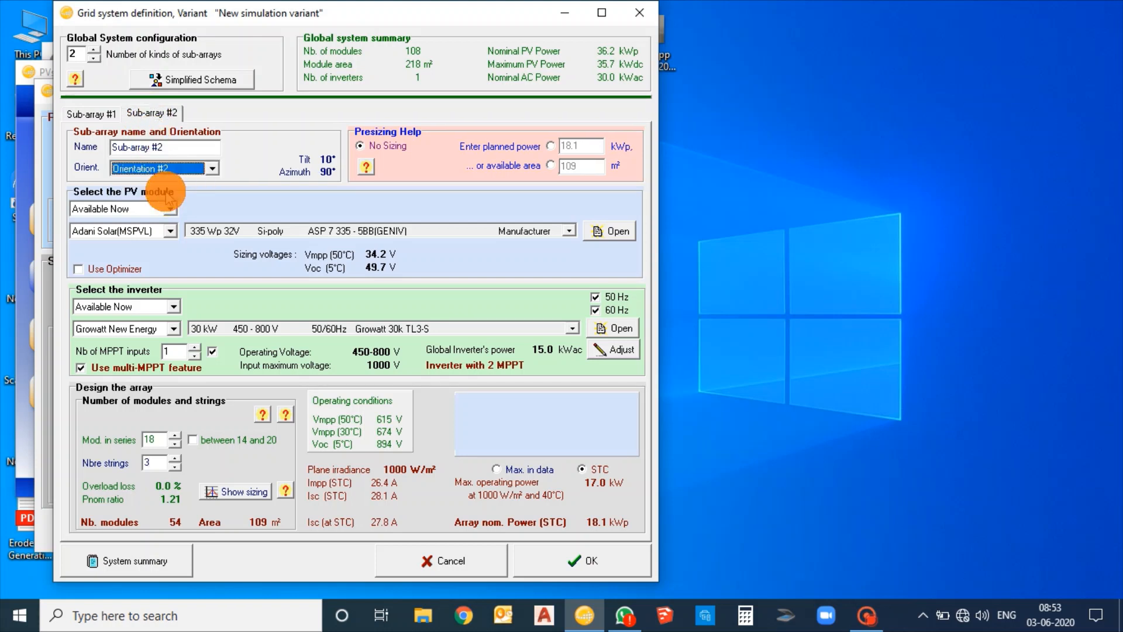
# Select the 335 Wp ASP 7 335 - 5BB(GENIV) module and the 30 kW Growatt 30k TL3-S inverter for Sub-array #2, keeping 18 modules in series and 3 strings
pyautogui.click(221, 230)
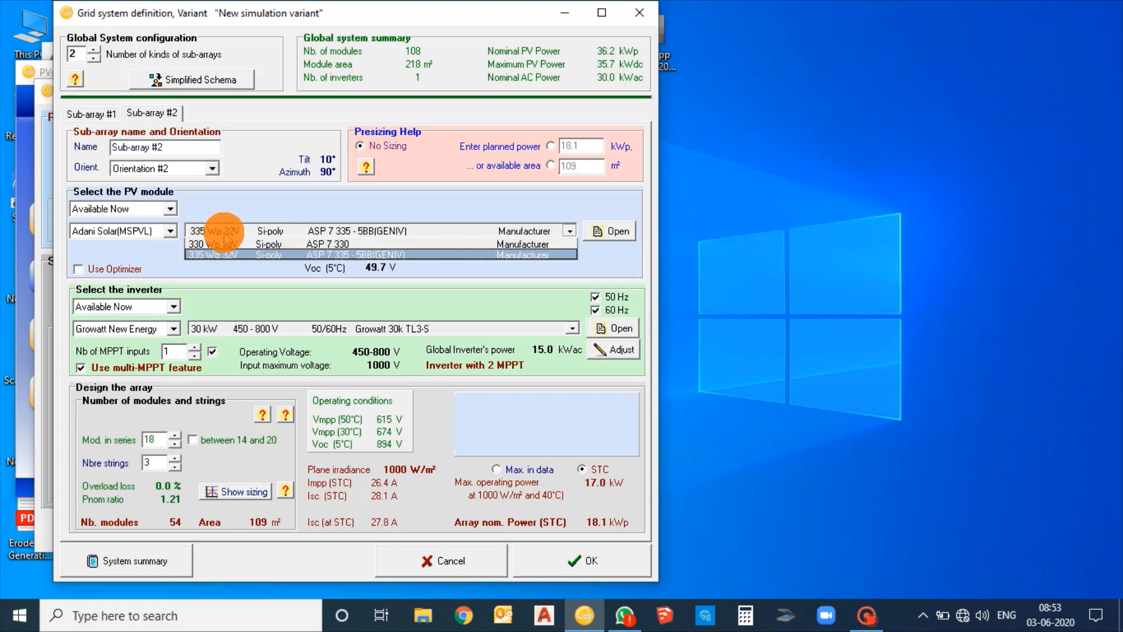
pyautogui.click(228, 256)
pyautogui.click(256, 328)
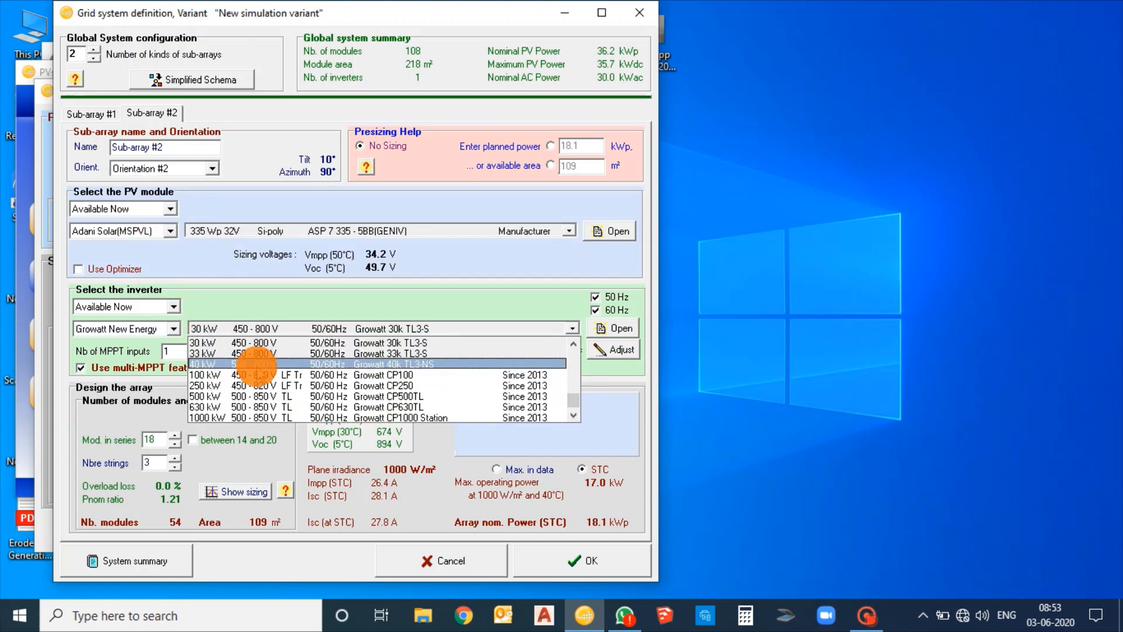
pyautogui.click(252, 344)
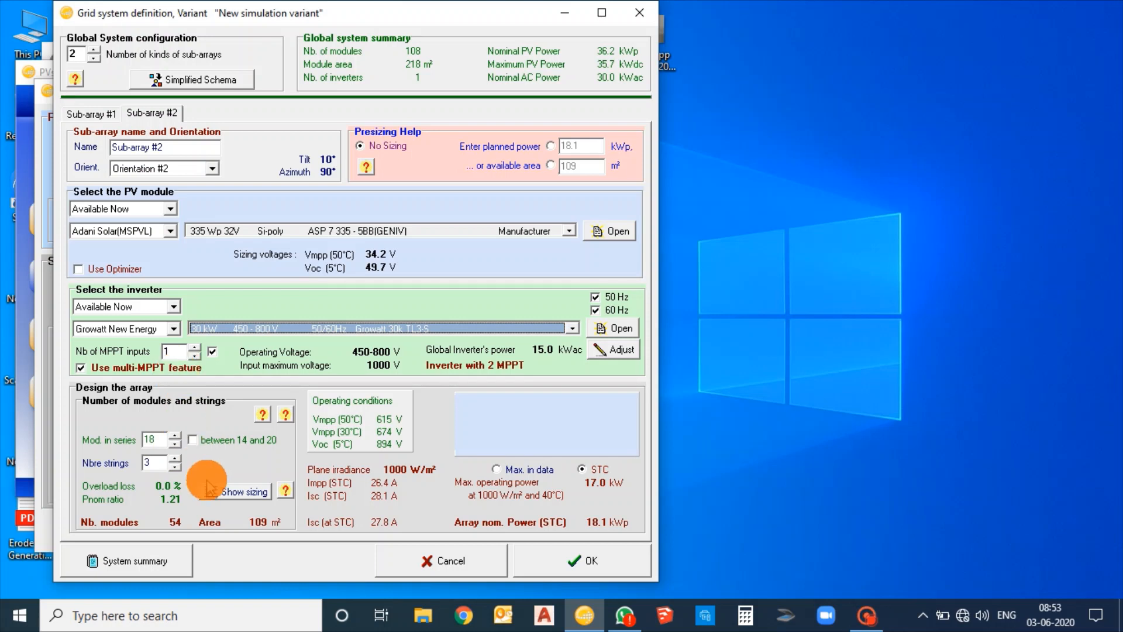
pyautogui.doubleClick(155, 439)
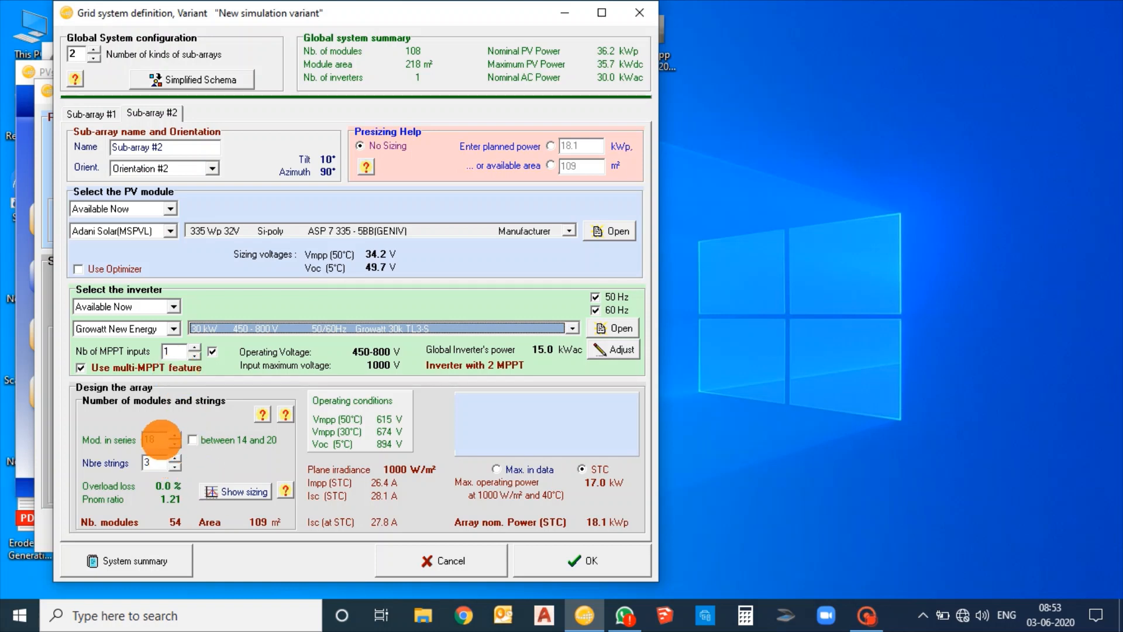
pyautogui.click(157, 462)
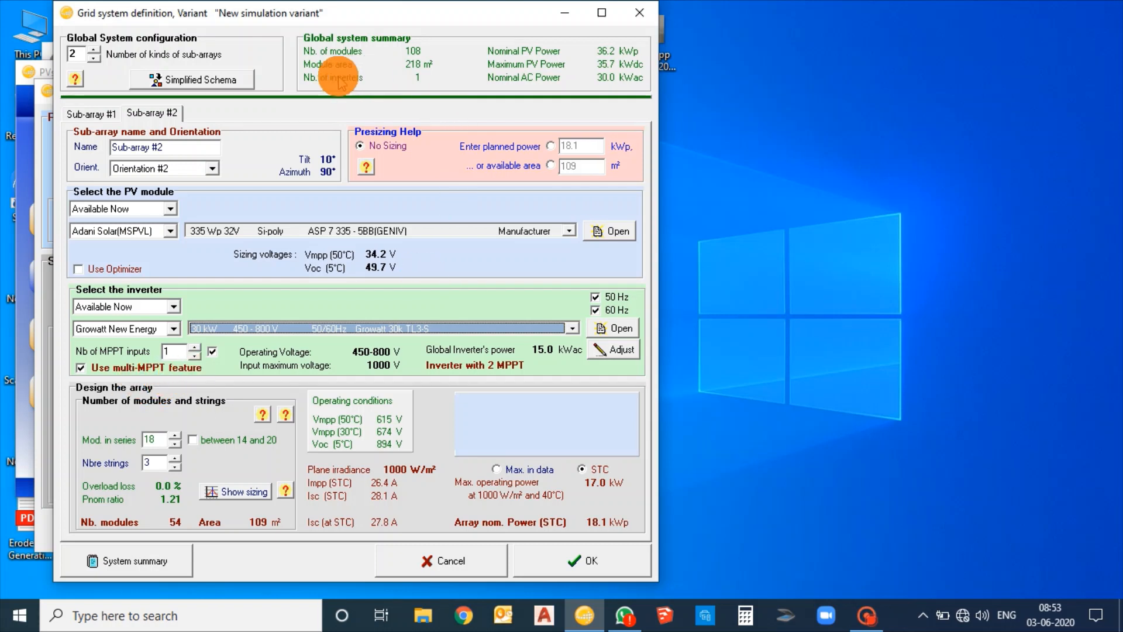
# Check Sub-array #1, then try the Mixed #1 and #2 orientation on Sub-array #2 with its string split between orientations
pyautogui.click(91, 113)
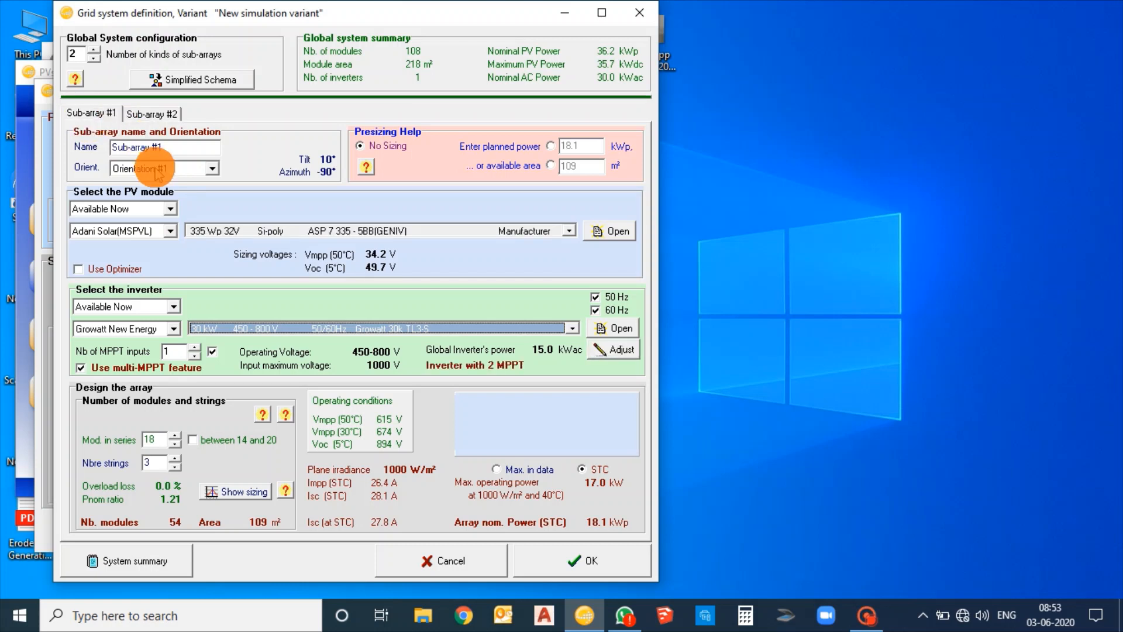
pyautogui.click(152, 113)
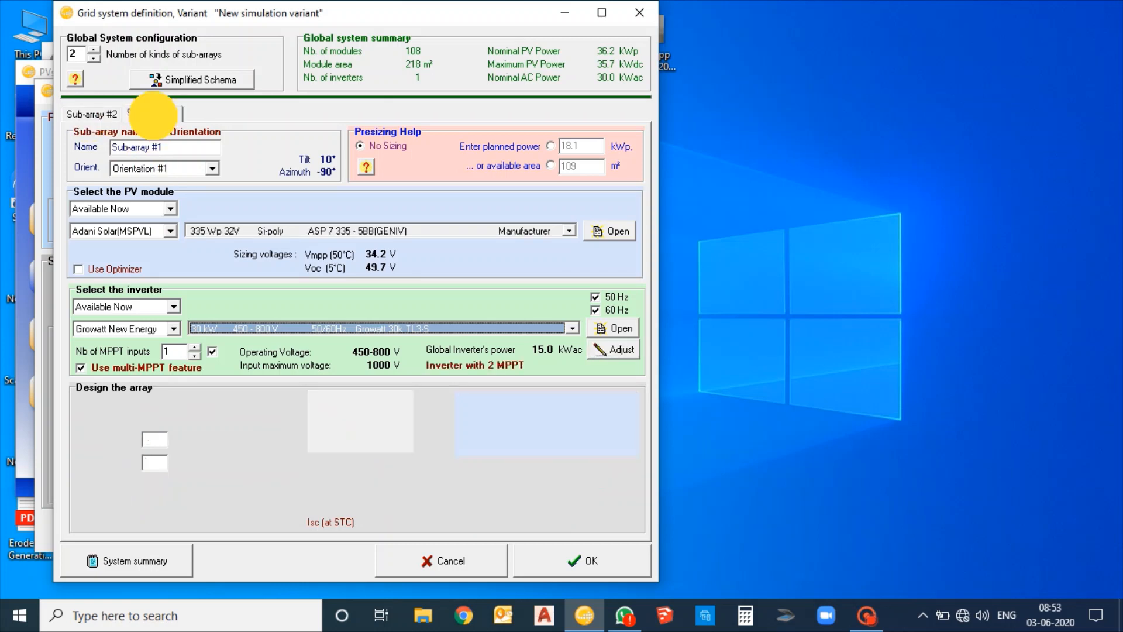
pyautogui.click(208, 171)
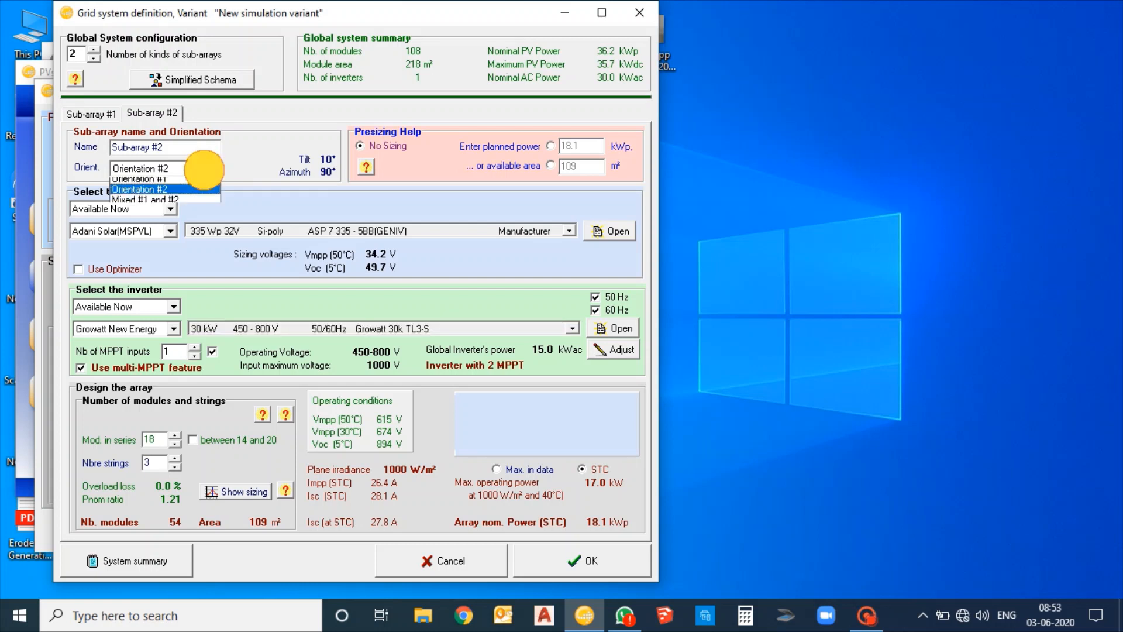
pyautogui.click(197, 205)
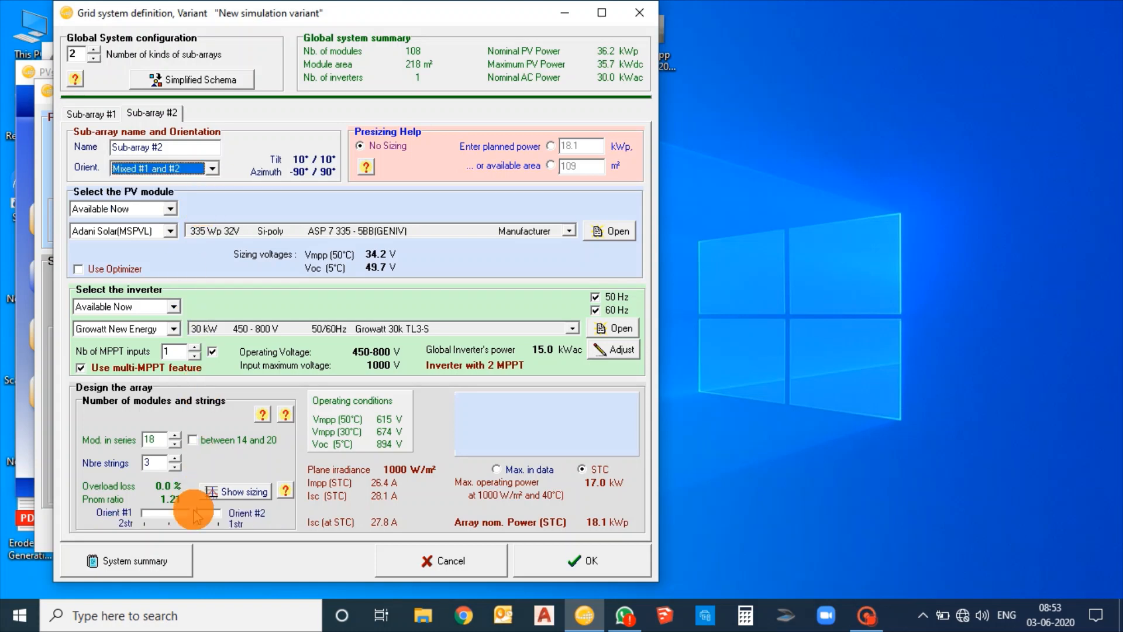
pyautogui.moveTo(195, 517); pyautogui.dragTo(175, 513)
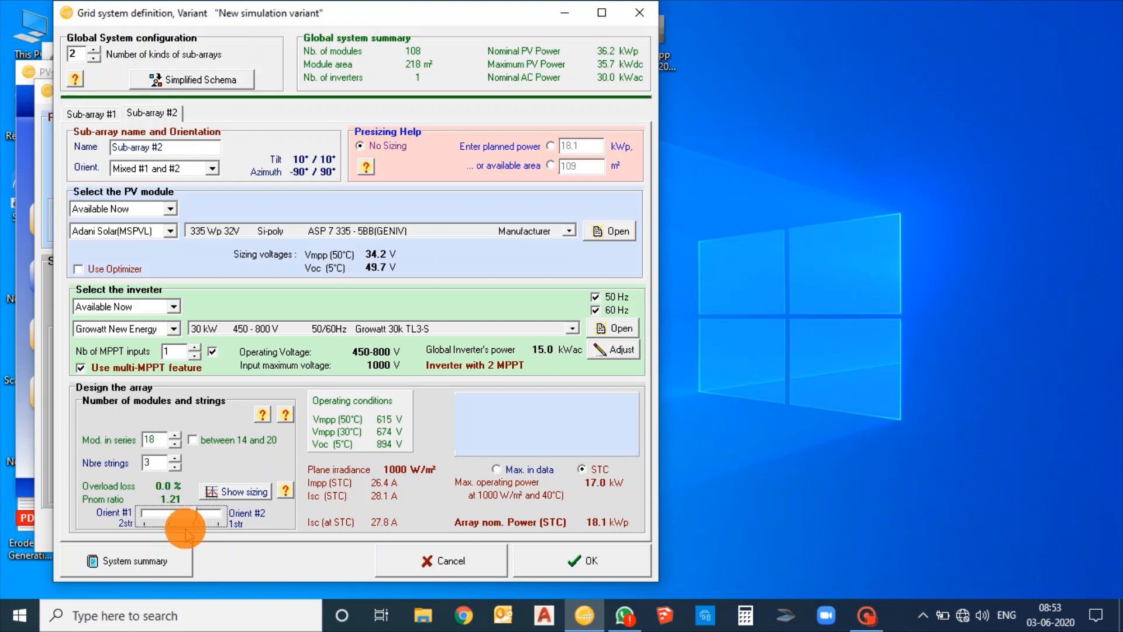
# Set Sub-array #2 to Orientation #2 and accept the grid system definition
pyautogui.click(195, 168)
pyautogui.click(196, 194)
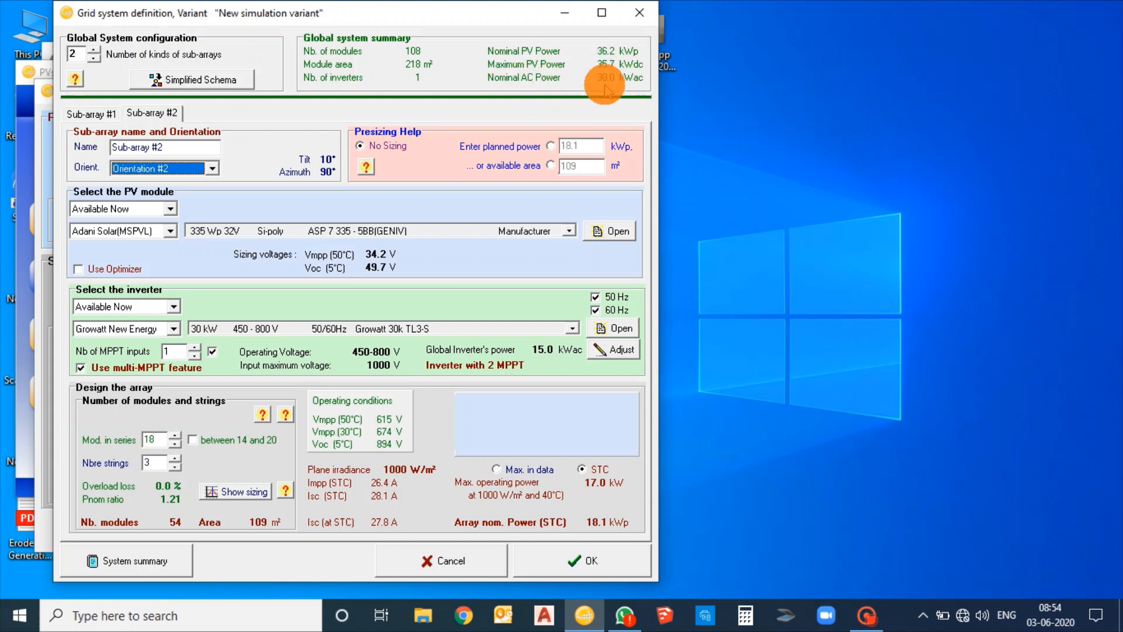
pyautogui.click(583, 561)
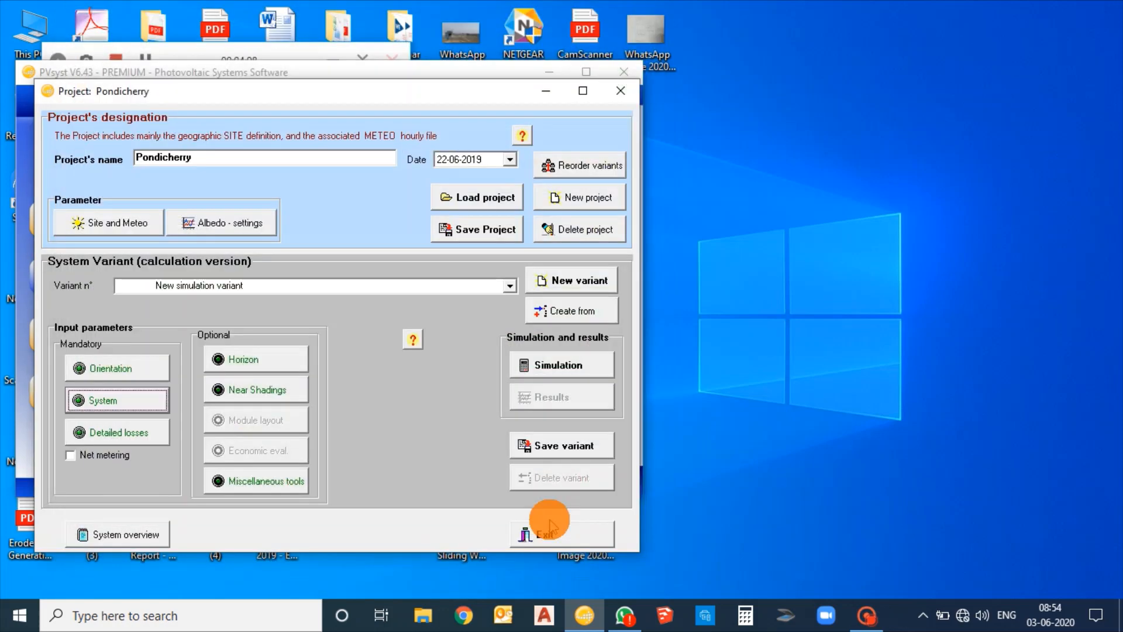
# In the detailed losses, apply the thermal default for integration with fully insulated back and set Array #2's DC ohmic loss fraction at STC to 2 %
pyautogui.click(132, 433)
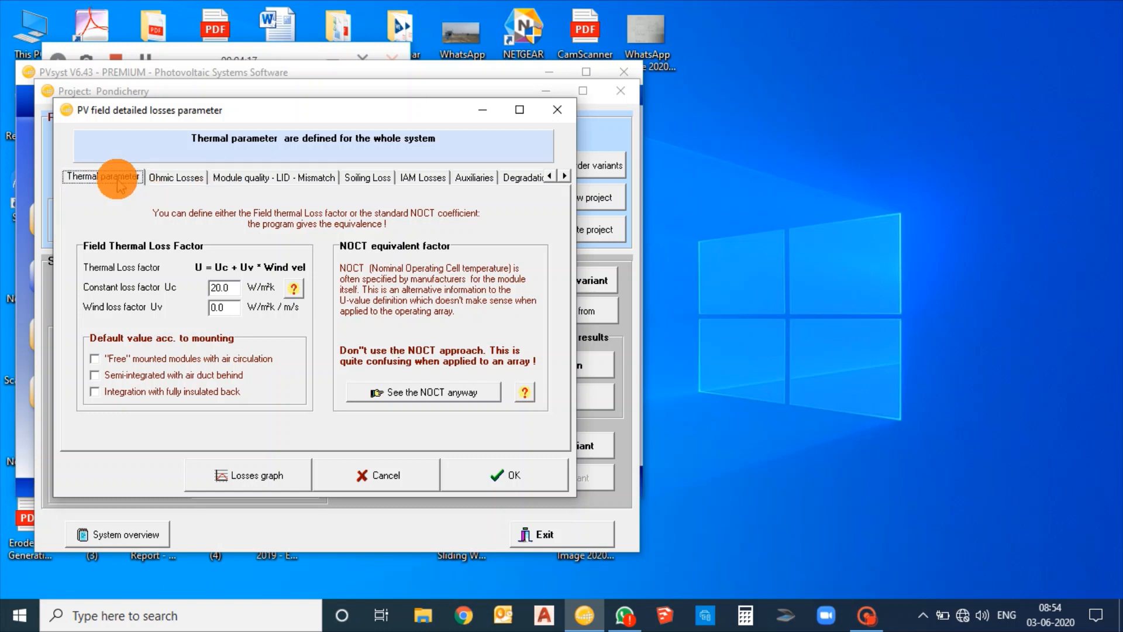
pyautogui.click(95, 392)
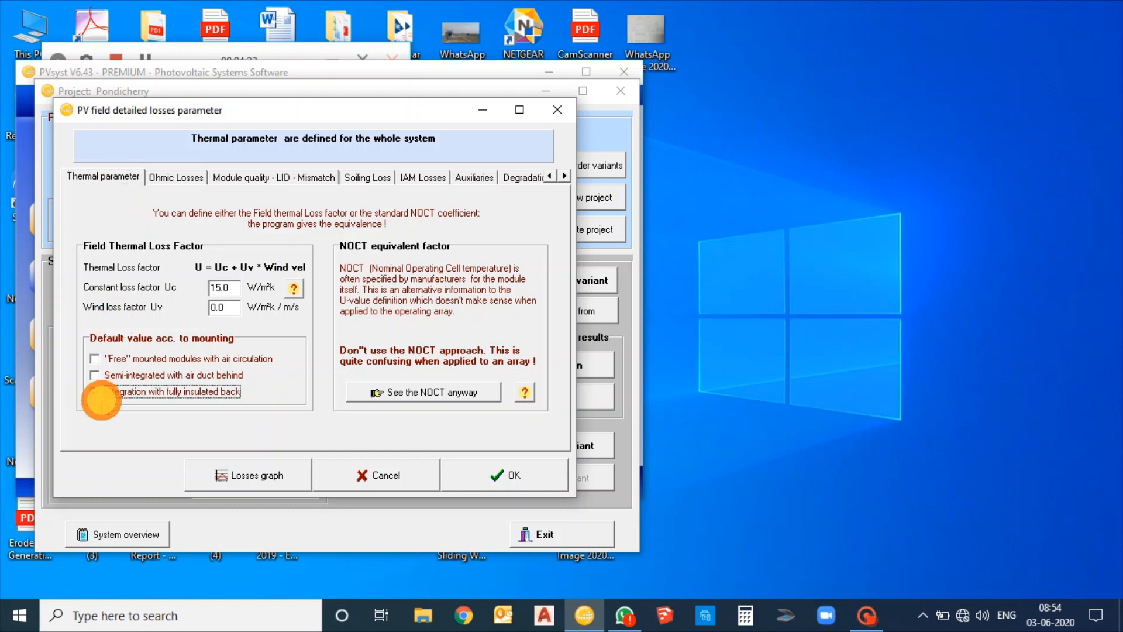
pyautogui.click(167, 181)
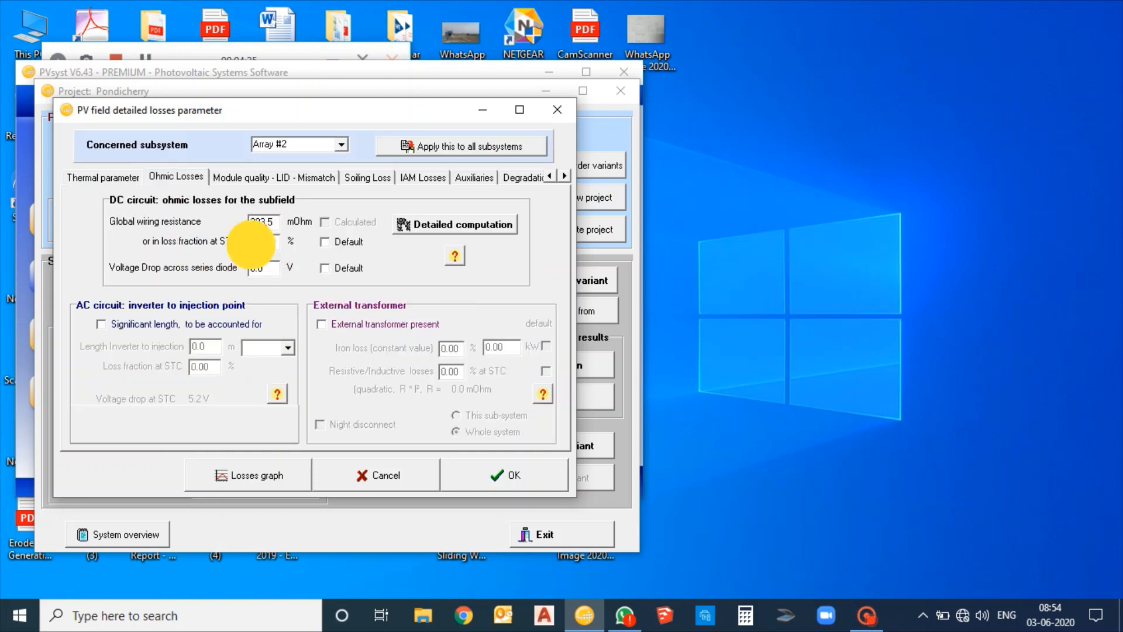
pyautogui.moveTo(251, 244); pyautogui.dragTo(243, 245)
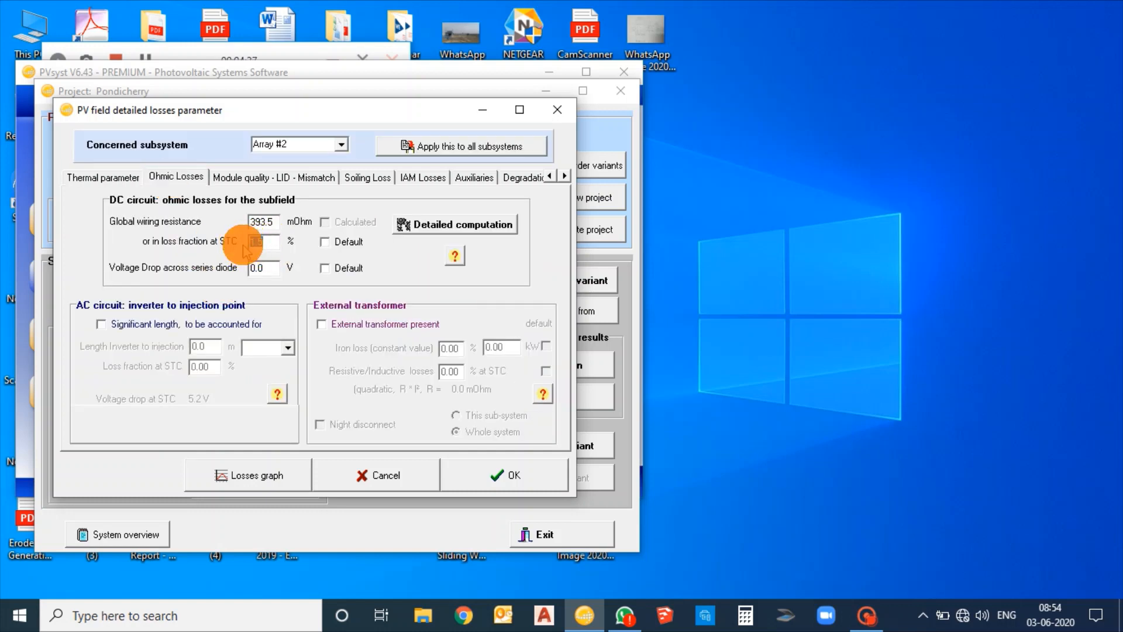
pyautogui.write('2')
# Account for the AC circuit length from inverter to injection point with a loss fraction of 2 % at STC
pyautogui.click(101, 324)
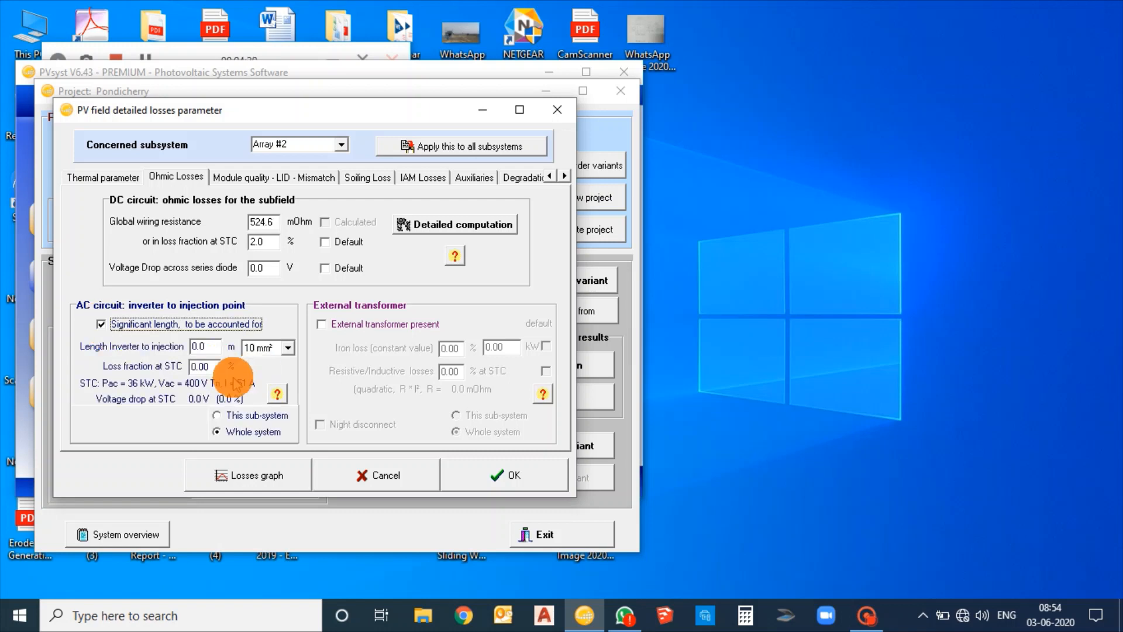
pyautogui.moveTo(215, 367); pyautogui.dragTo(170, 367)
pyautogui.write('2')
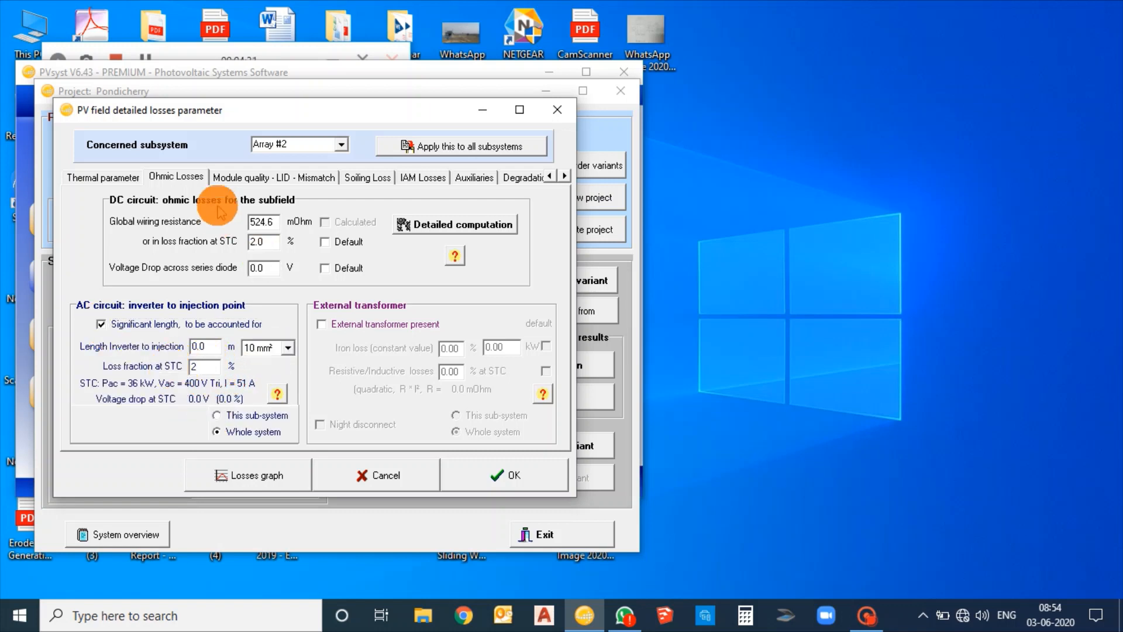
# Set the system's unavailability time fraction to 0.5 % and generate random unavailability periods
pyautogui.click(565, 175)
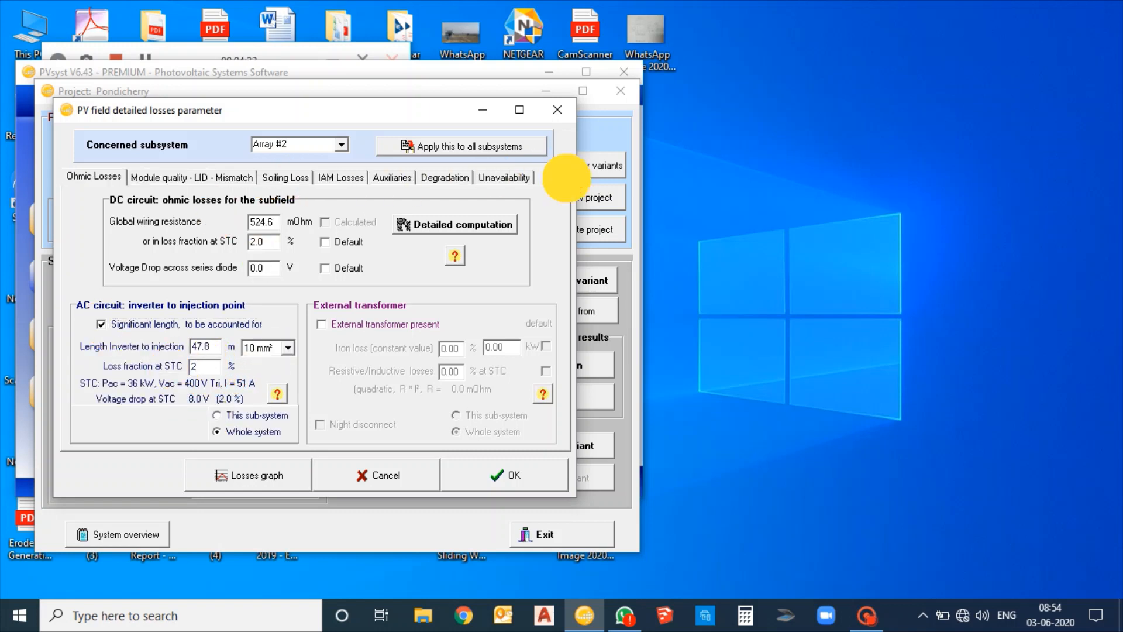
pyautogui.click(503, 176)
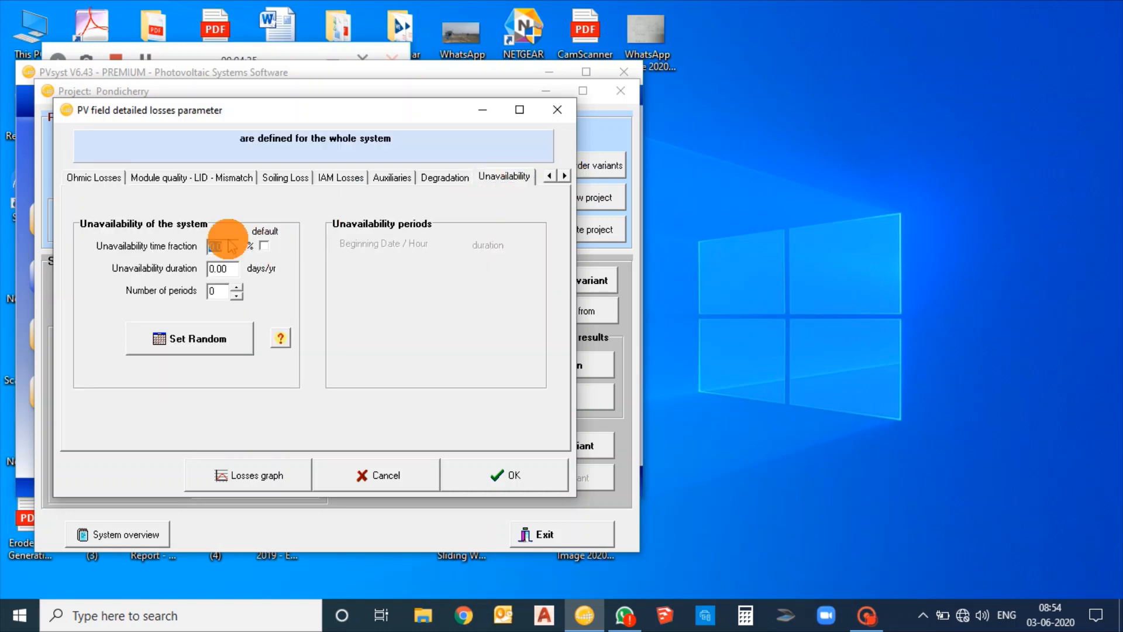
pyautogui.moveTo(228, 250); pyautogui.dragTo(194, 249)
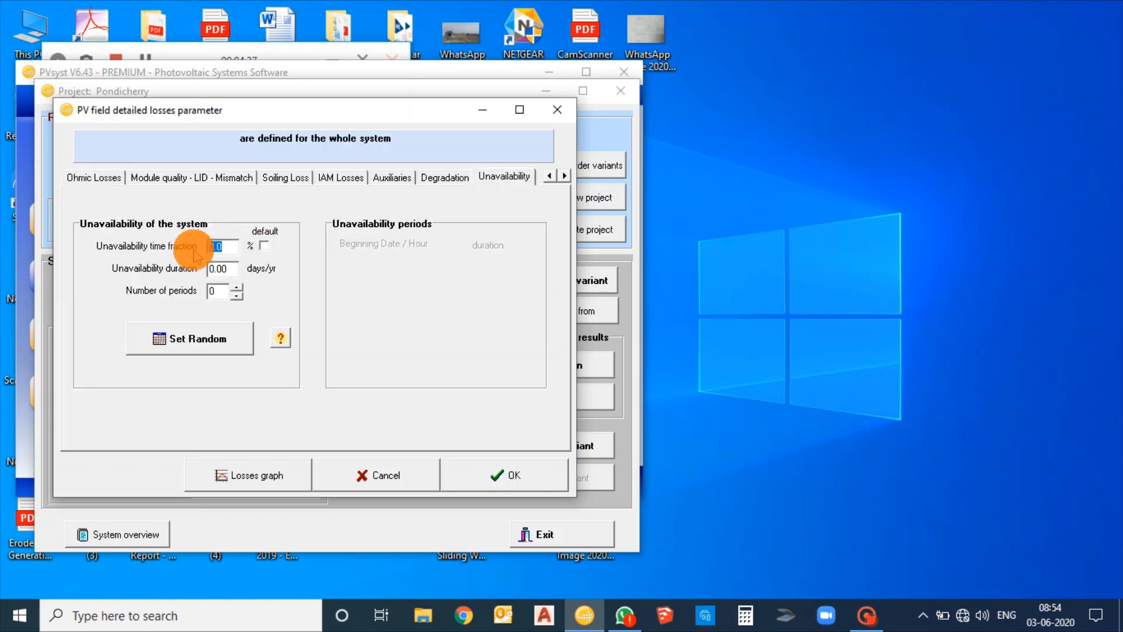
pyautogui.click(176, 338)
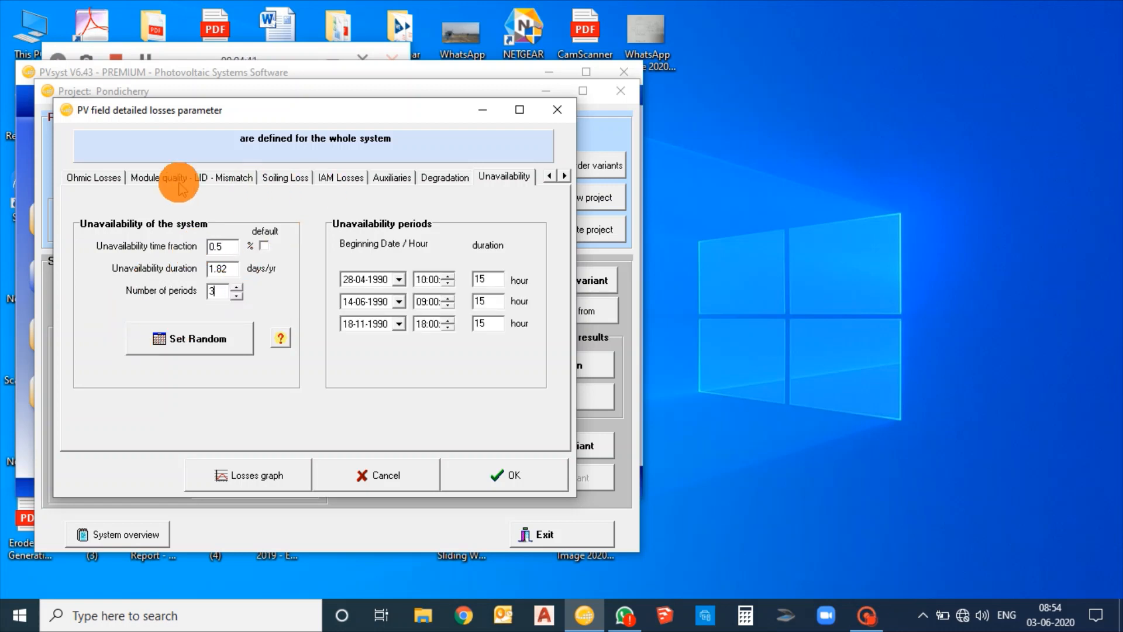
# Apply Array #2's ohmic losses to all subsystems, recheck the thermal parameters and accept the detailed losses
pyautogui.click(95, 177)
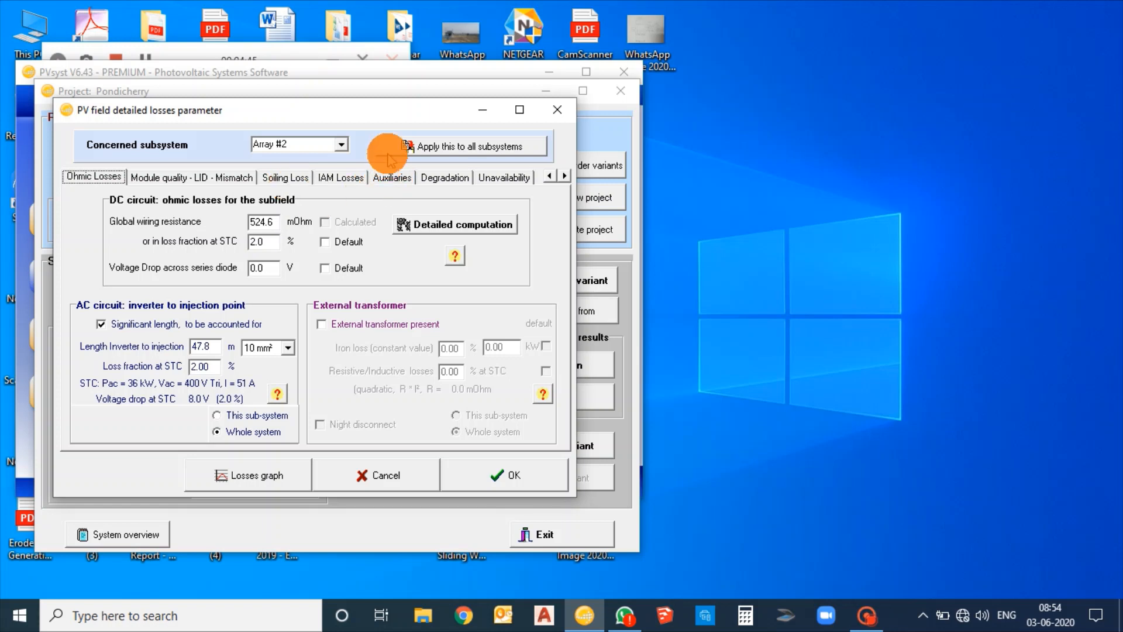
pyautogui.click(425, 150)
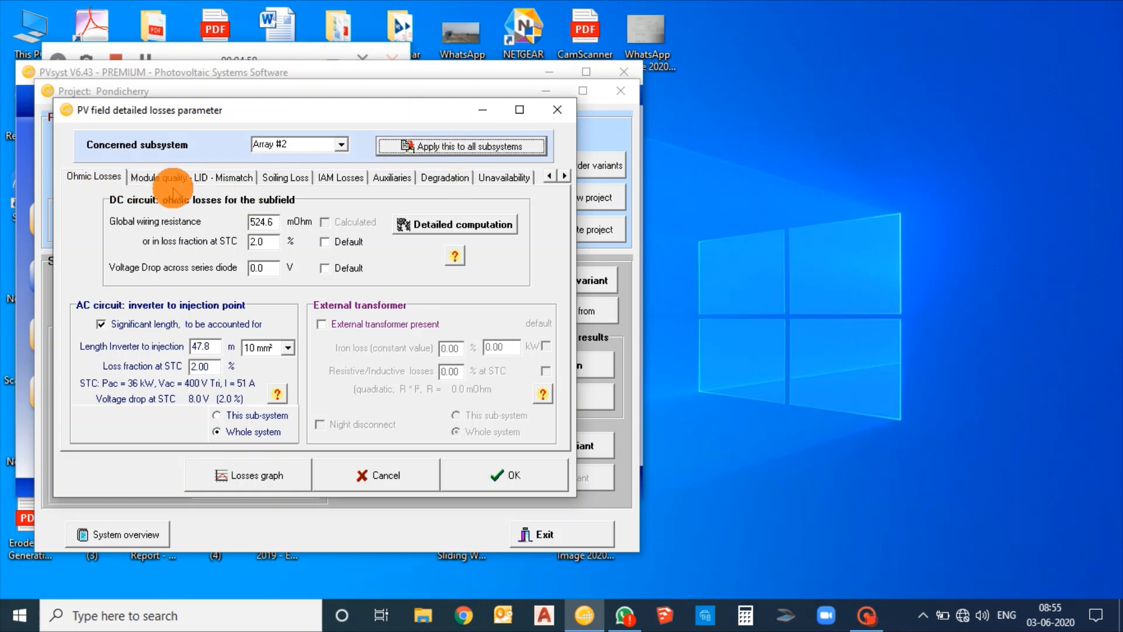
pyautogui.click(550, 175)
pyautogui.click(115, 177)
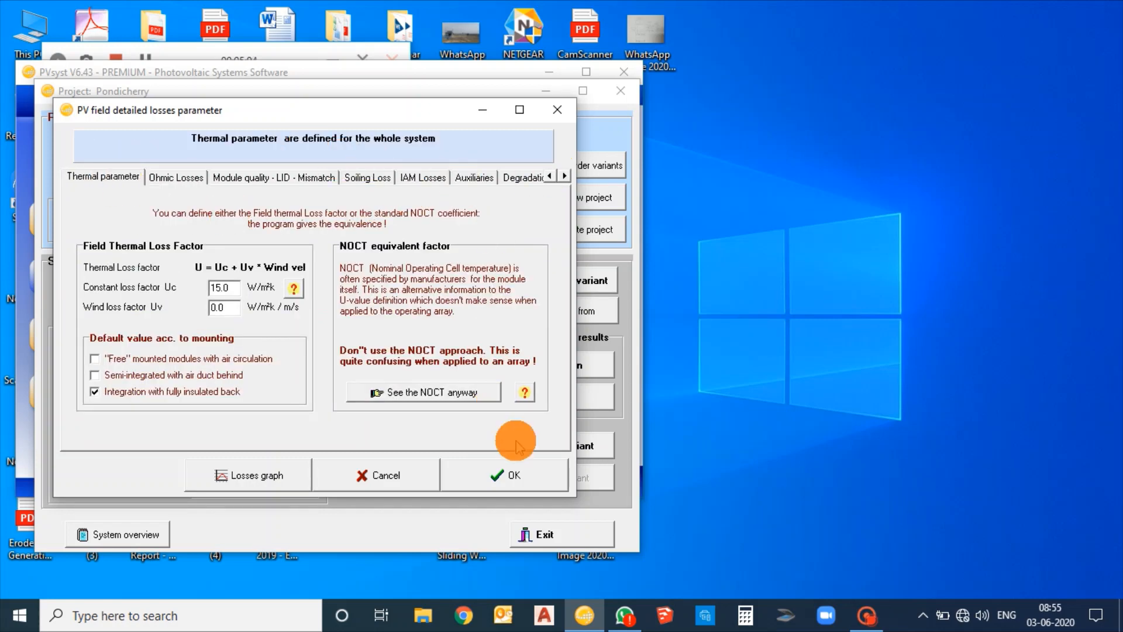
pyautogui.click(518, 471)
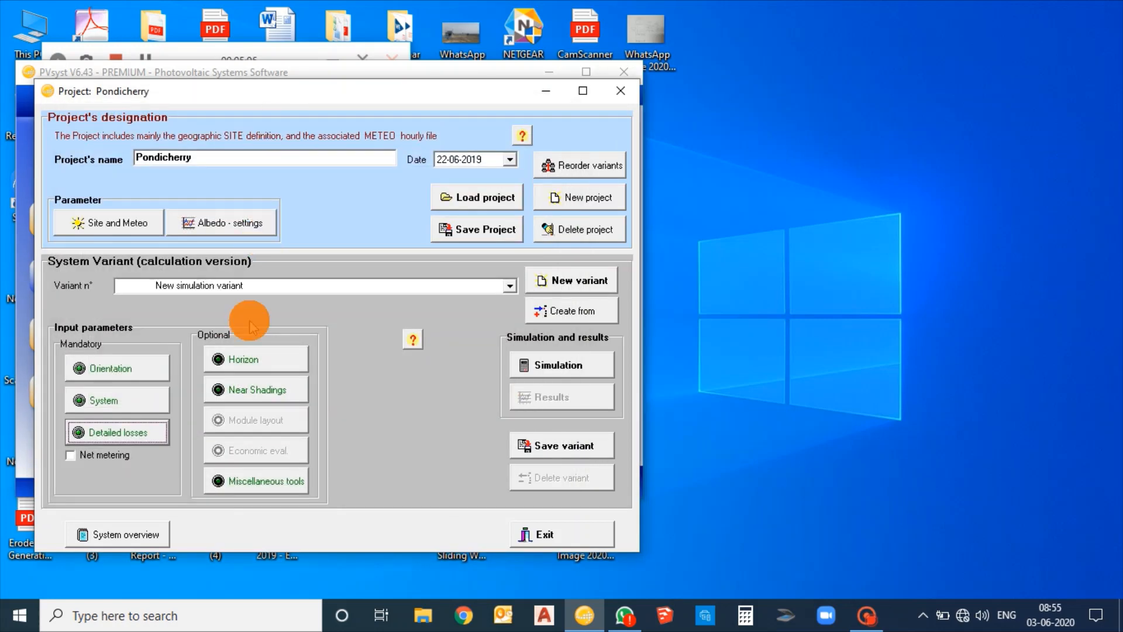
# Open the 3D construction scene of the variant's near shadings definition
pyautogui.click(246, 391)
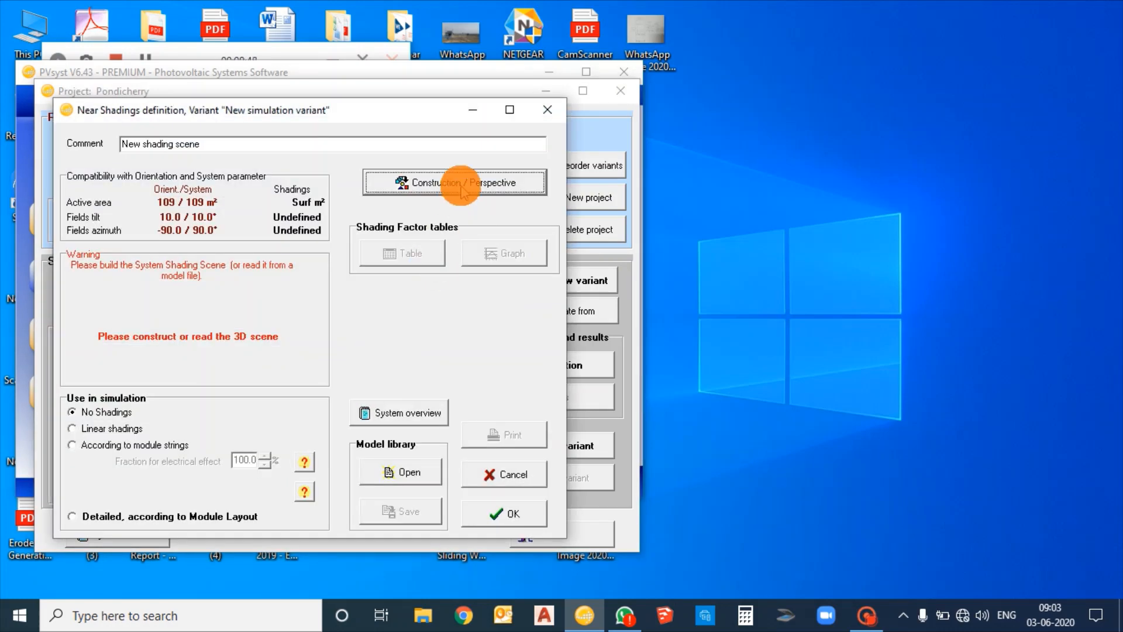
pyautogui.click(461, 184)
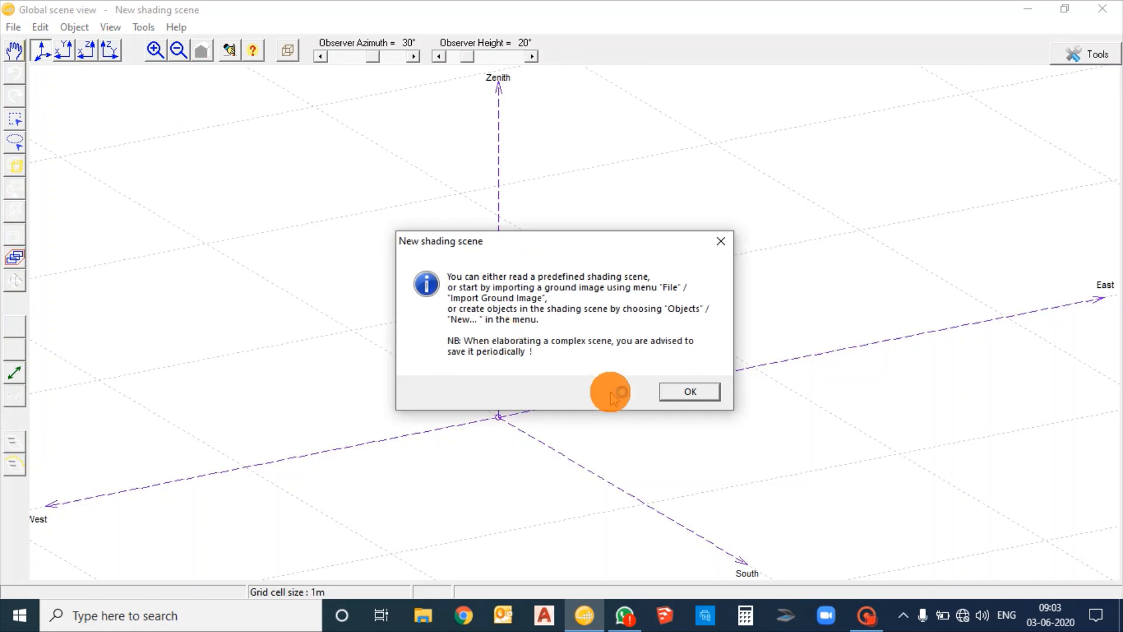
pyautogui.click(685, 393)
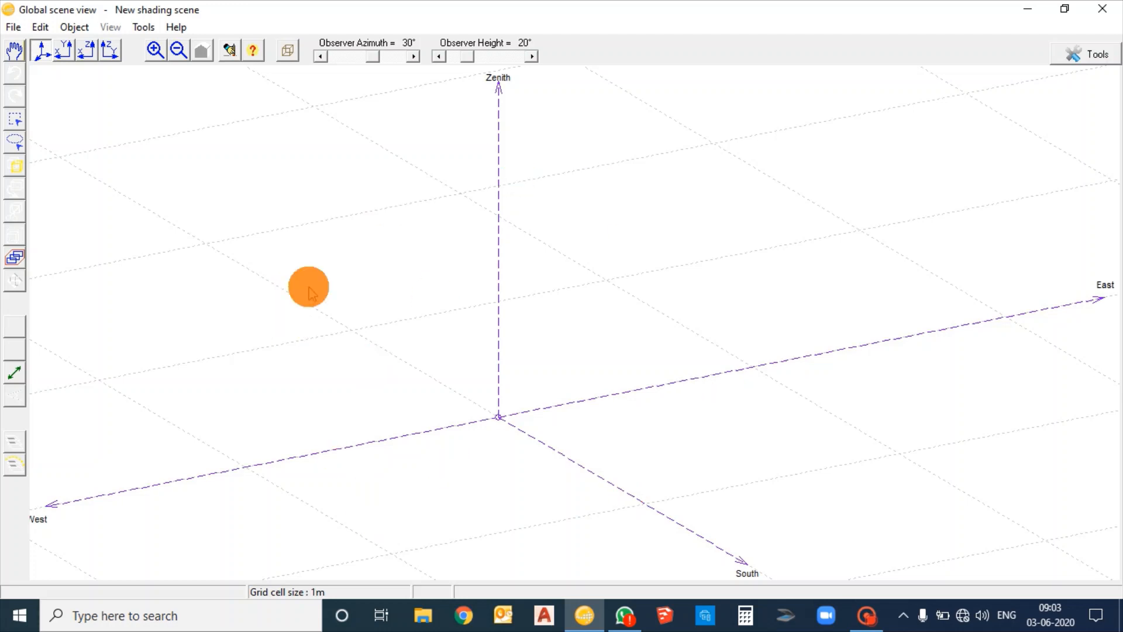
pyautogui.click(75, 26)
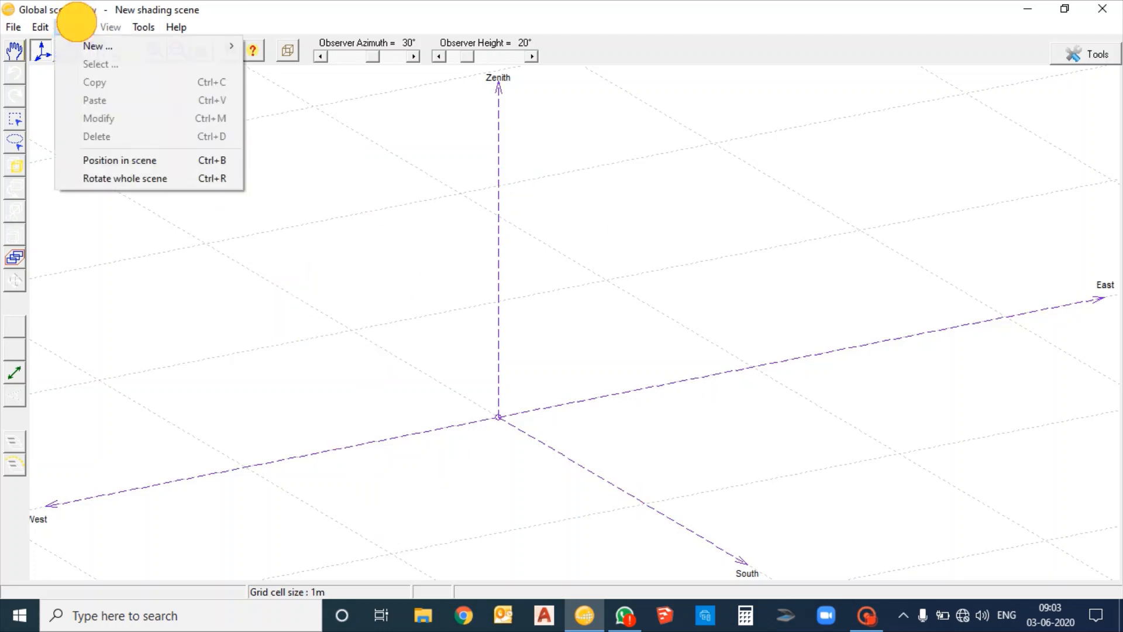
pyautogui.moveTo(76, 46)
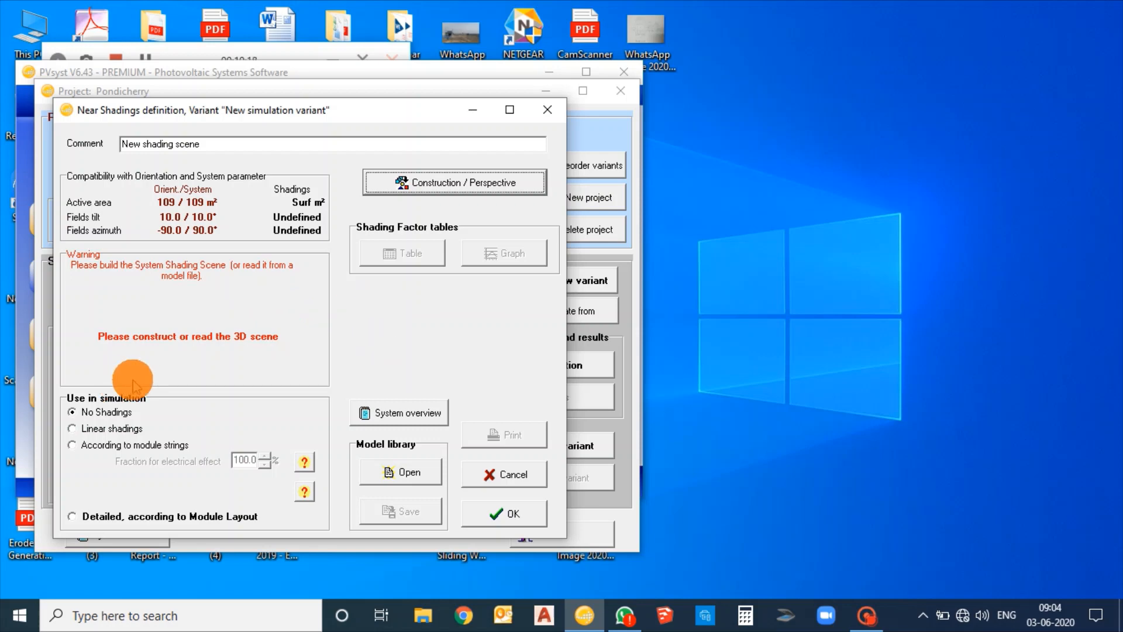
pyautogui.click(464, 188)
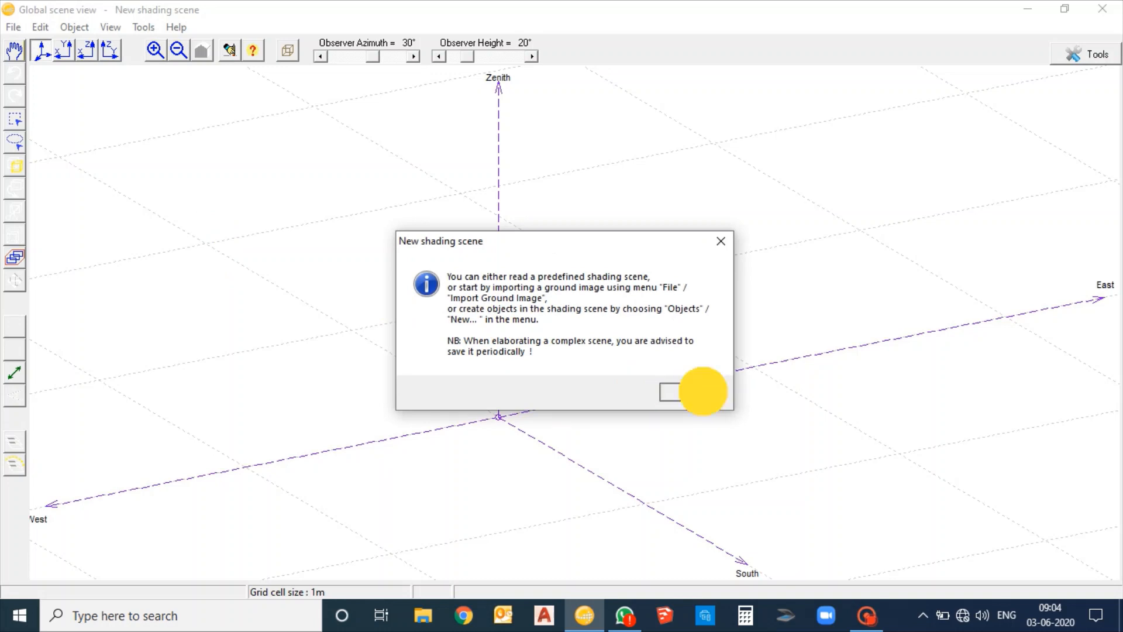
# Dismiss the new scene notice and start a new elementary shading object in the empty 3D scene
pyautogui.click(692, 390)
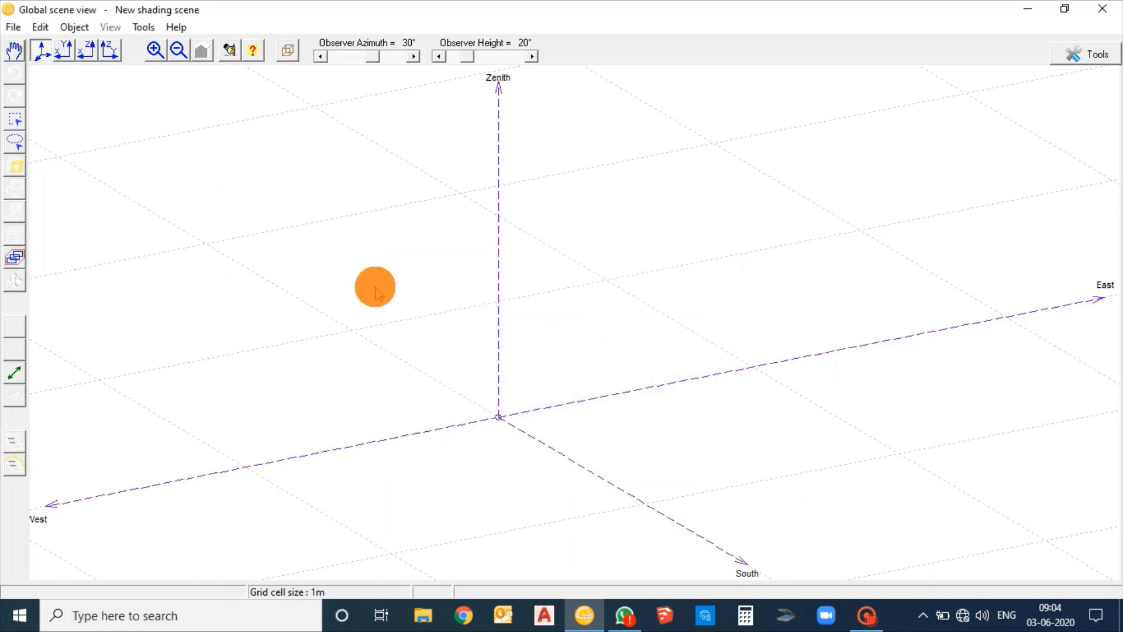
pyautogui.moveTo(557, 312); pyautogui.dragTo(522, 198)
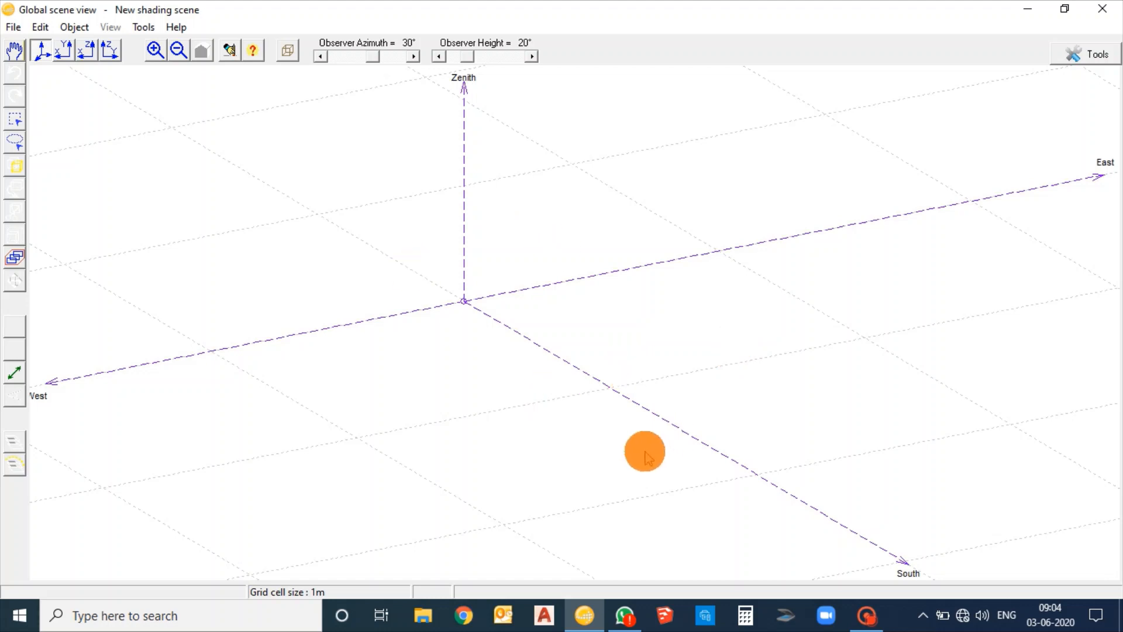
pyautogui.click(73, 27)
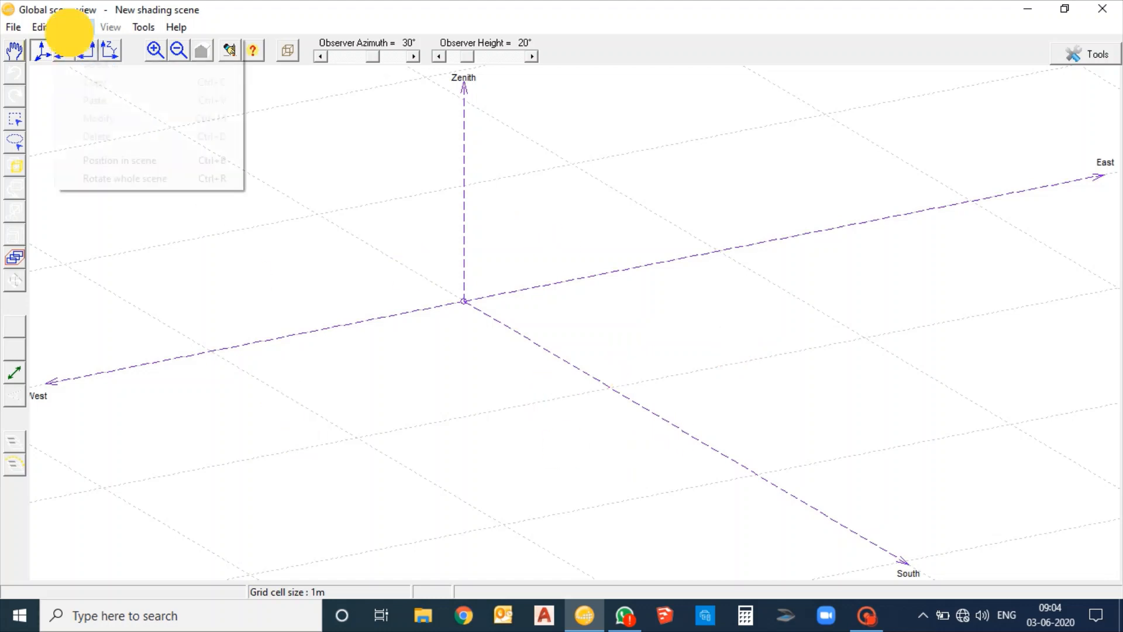
pyautogui.moveTo(125, 46)
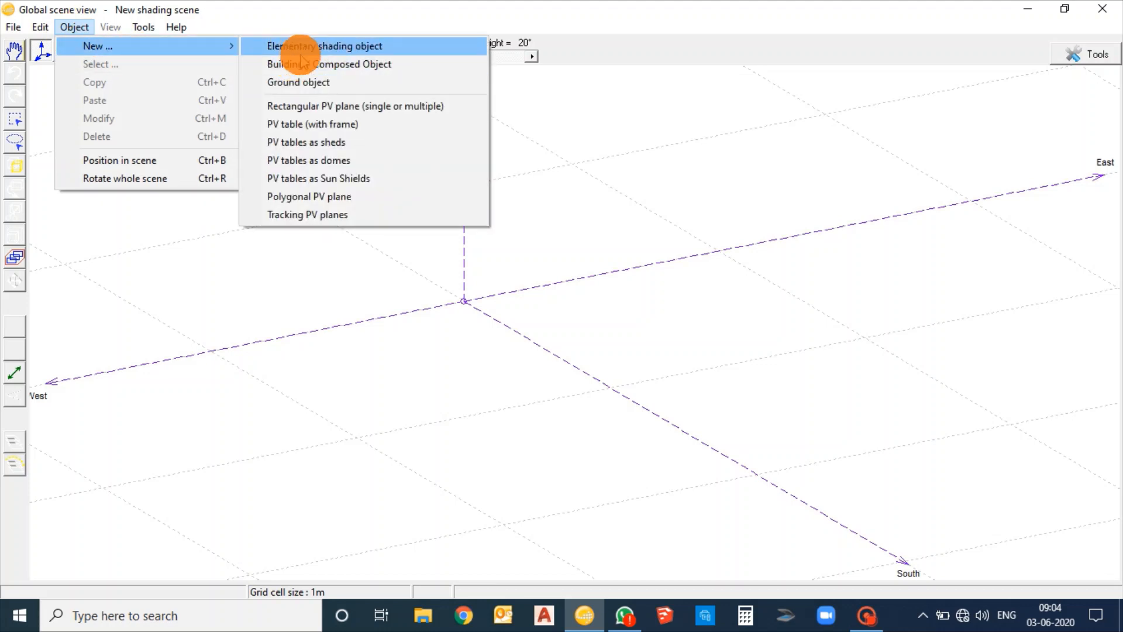
pyautogui.click(300, 49)
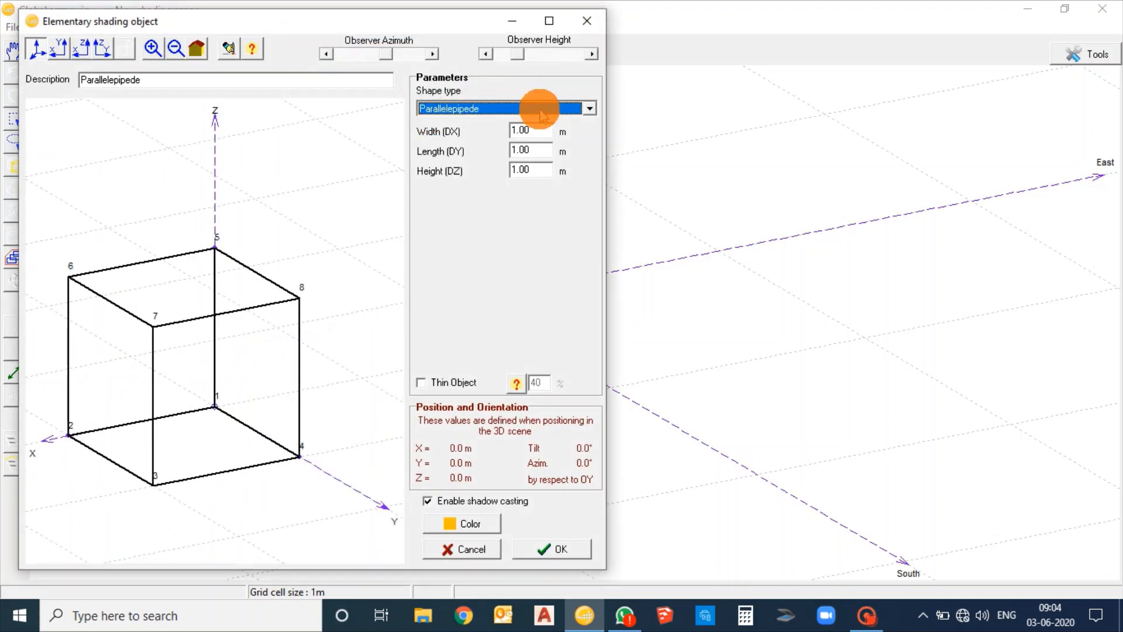
# Choose House + 2-sided roof as the shape type of the elementary shading object
pyautogui.click(539, 108)
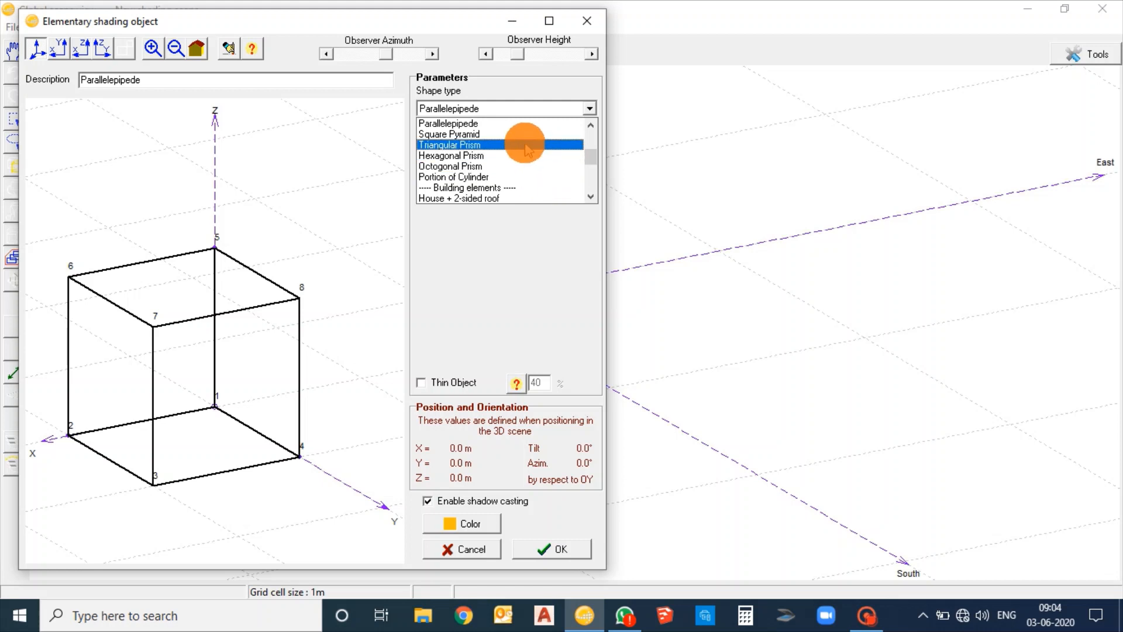
pyautogui.scroll(-3, 525, 148)
pyautogui.scroll(-2, 524, 149)
pyautogui.scroll(2, 525, 148)
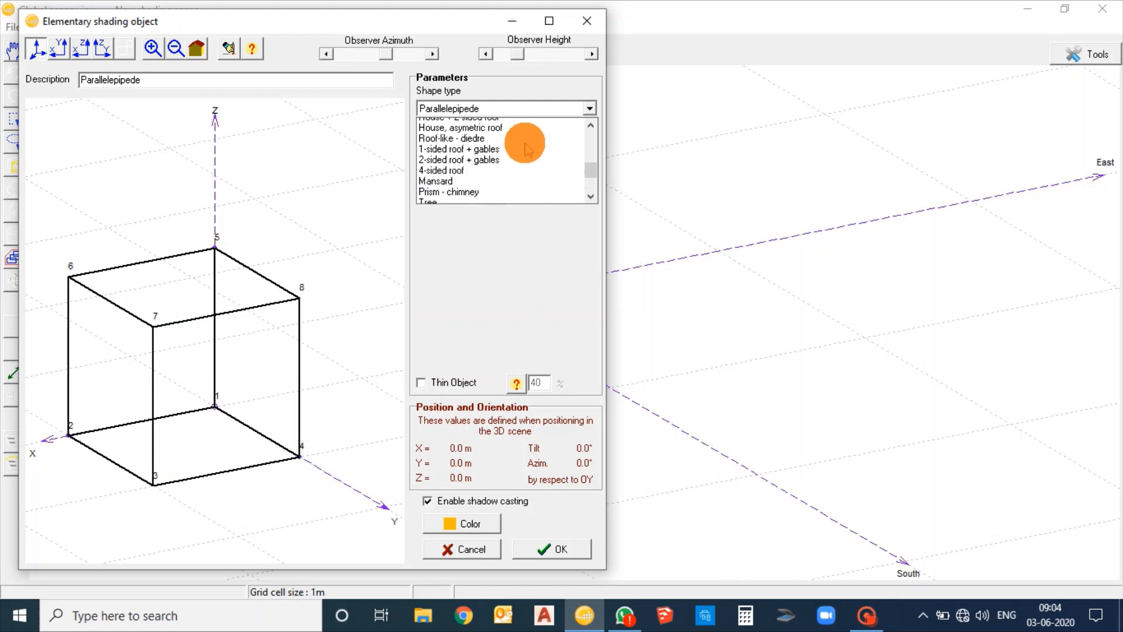
pyautogui.scroll(-2, 525, 148)
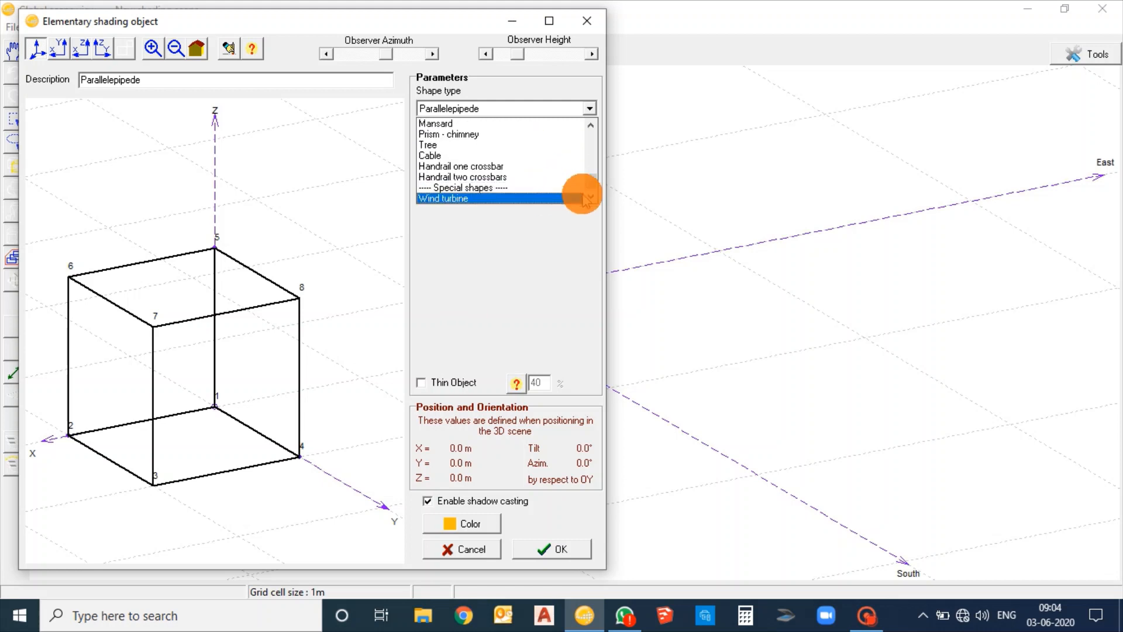
pyautogui.scroll(2, 587, 180)
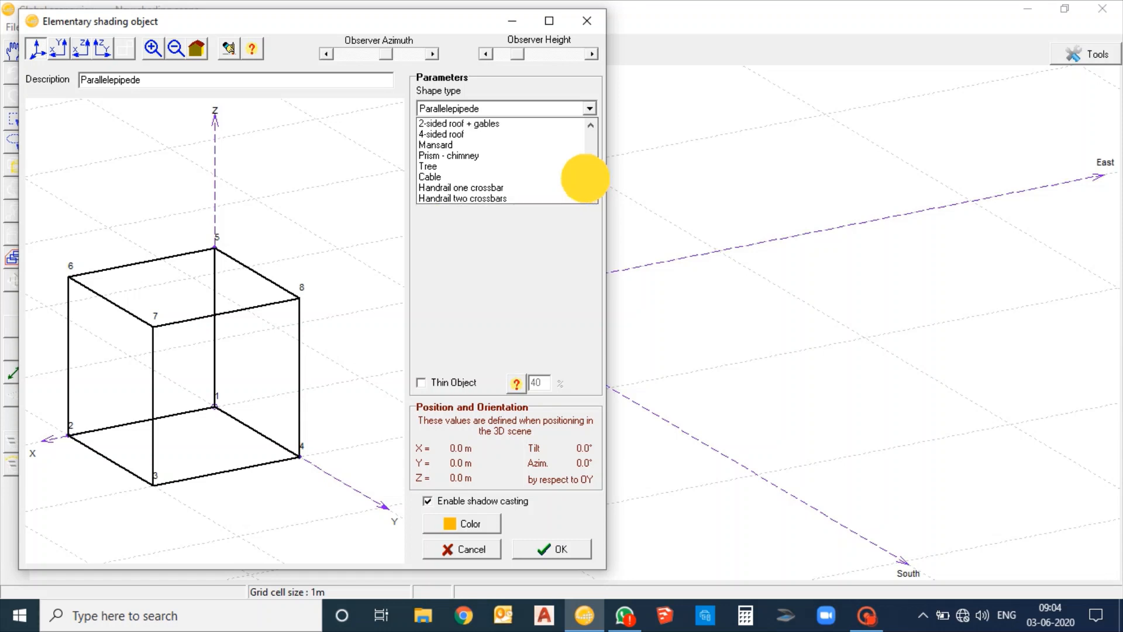
pyautogui.scroll(4, 585, 175)
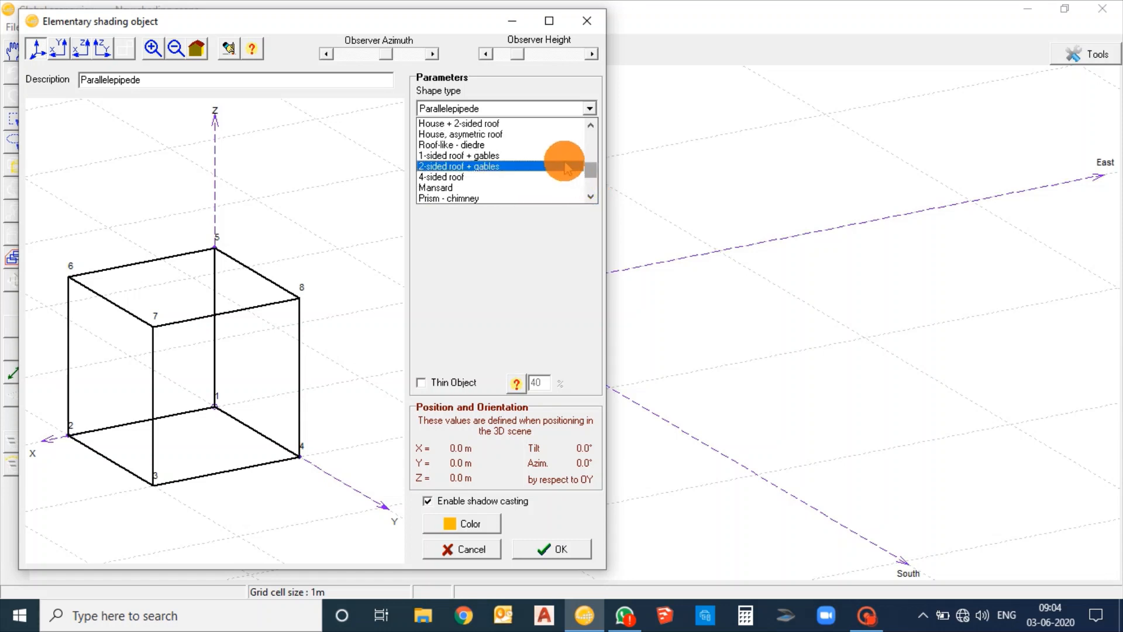
pyautogui.scroll(6, 571, 170)
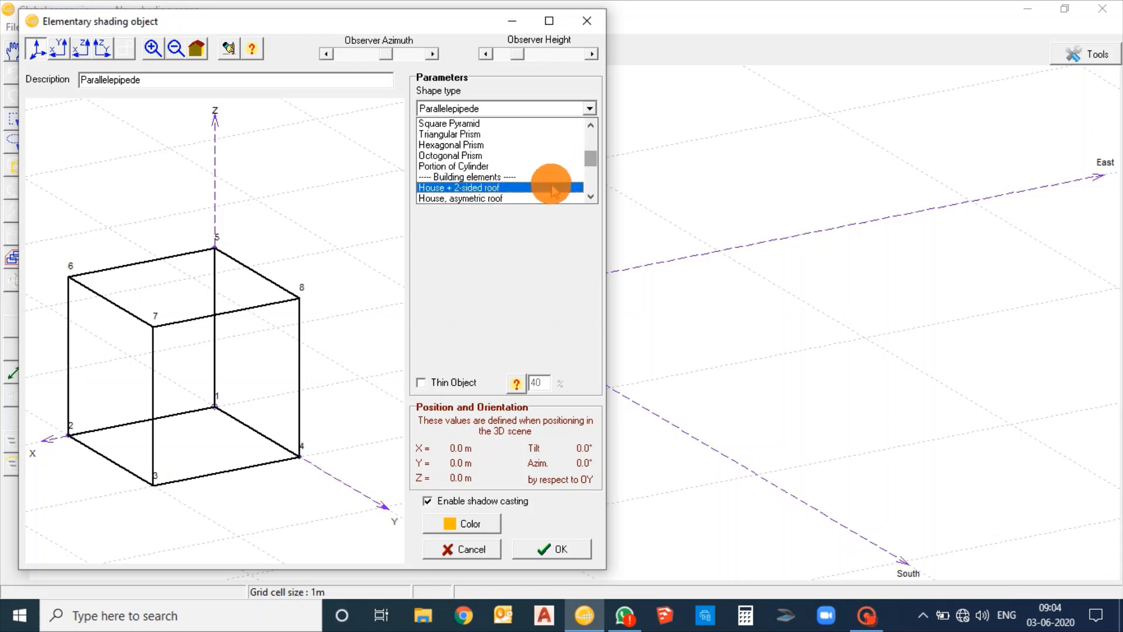
pyautogui.click(552, 188)
# Set the house's width to 20 m, length 40 m, roof tilt 10° and gable and lateral eaves 0.1 m, and place it in the scene
pyautogui.click(527, 130)
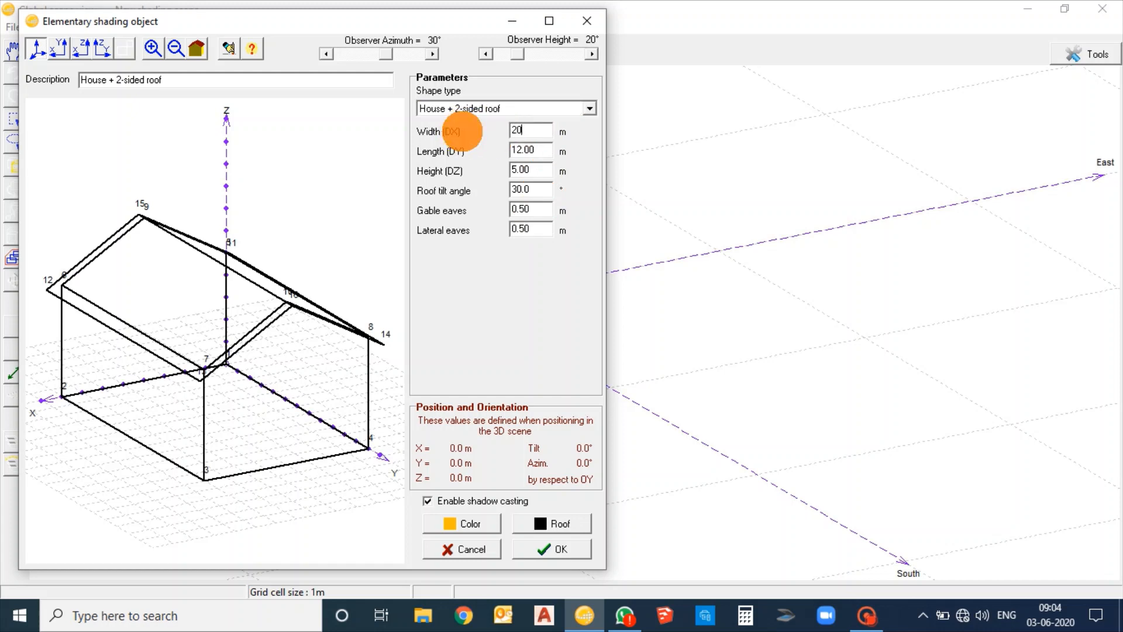
pyautogui.press('Tab')
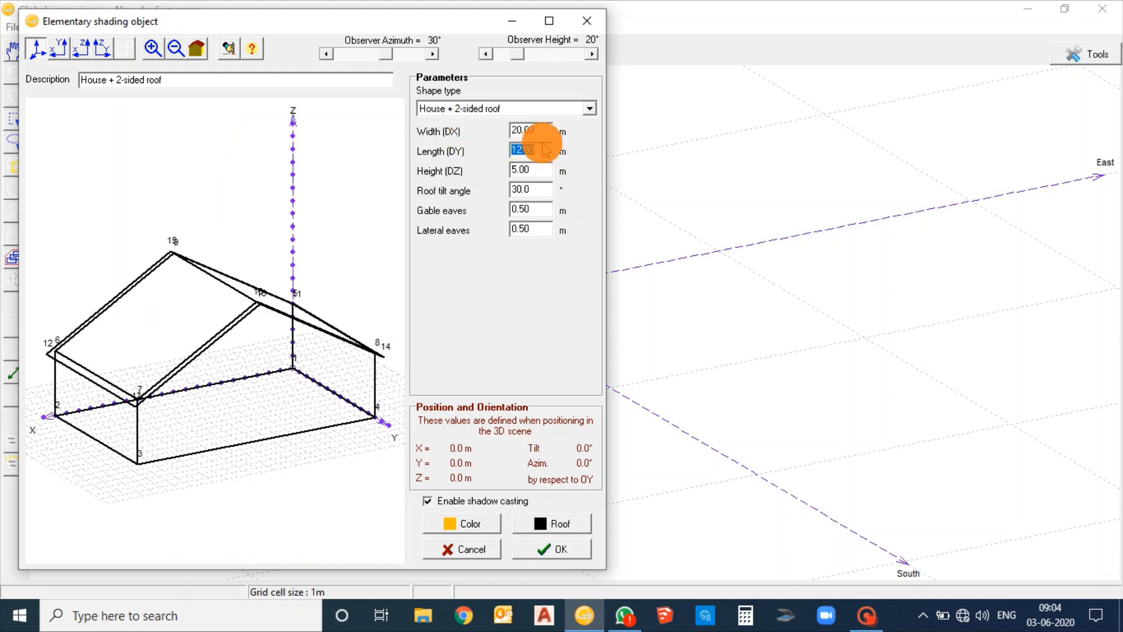
pyautogui.press('Tab')
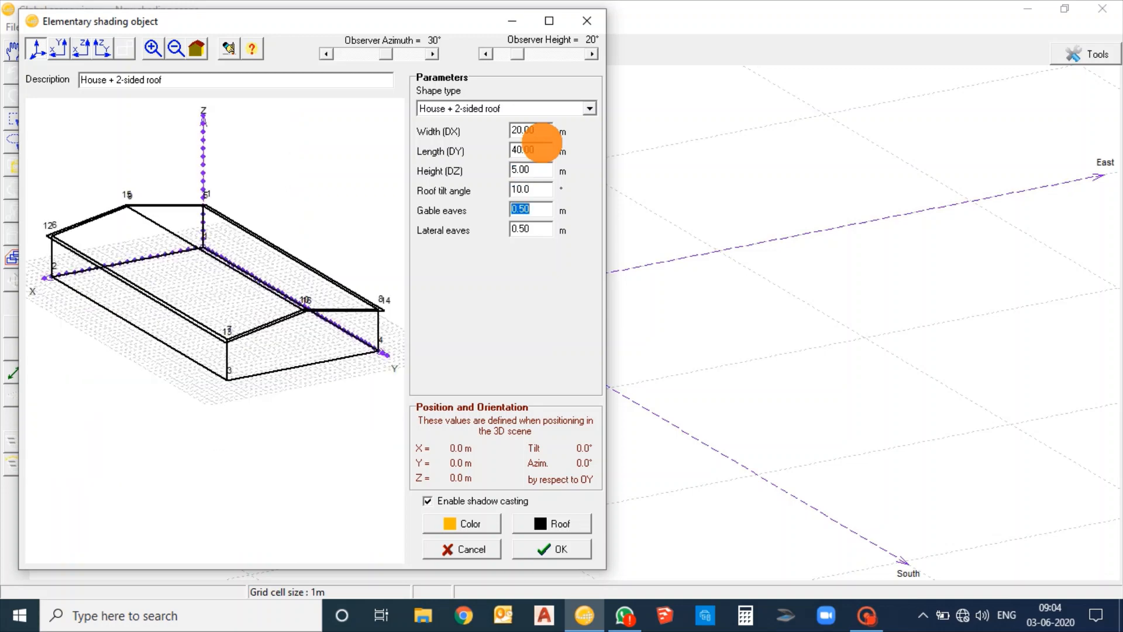
pyautogui.press('Tab')
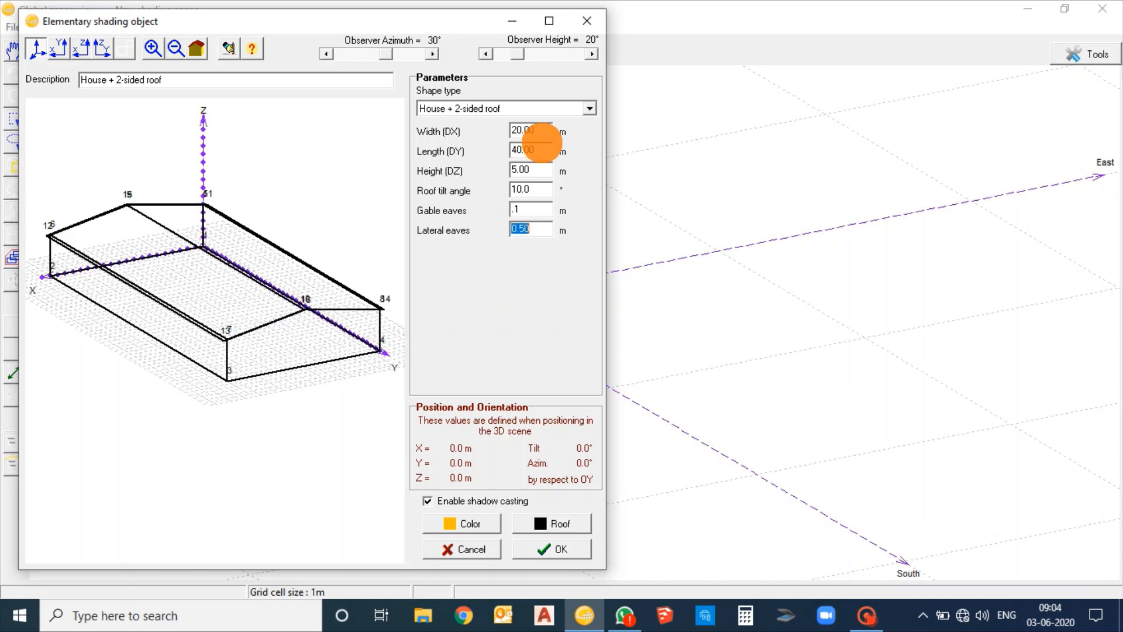
pyautogui.press('Tab')
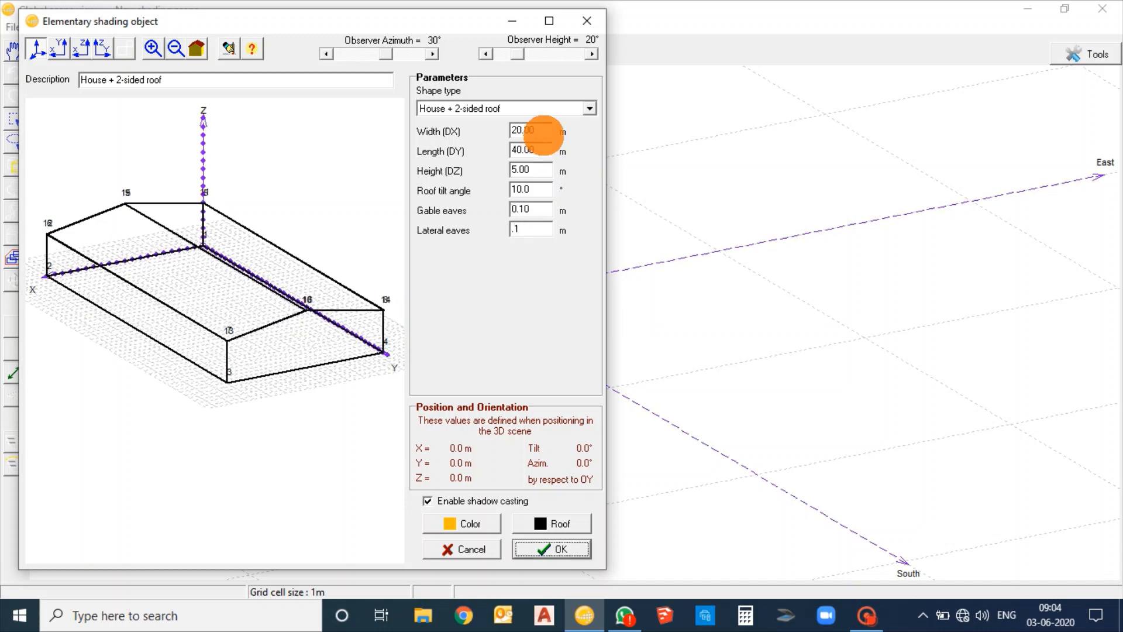
pyautogui.click(549, 550)
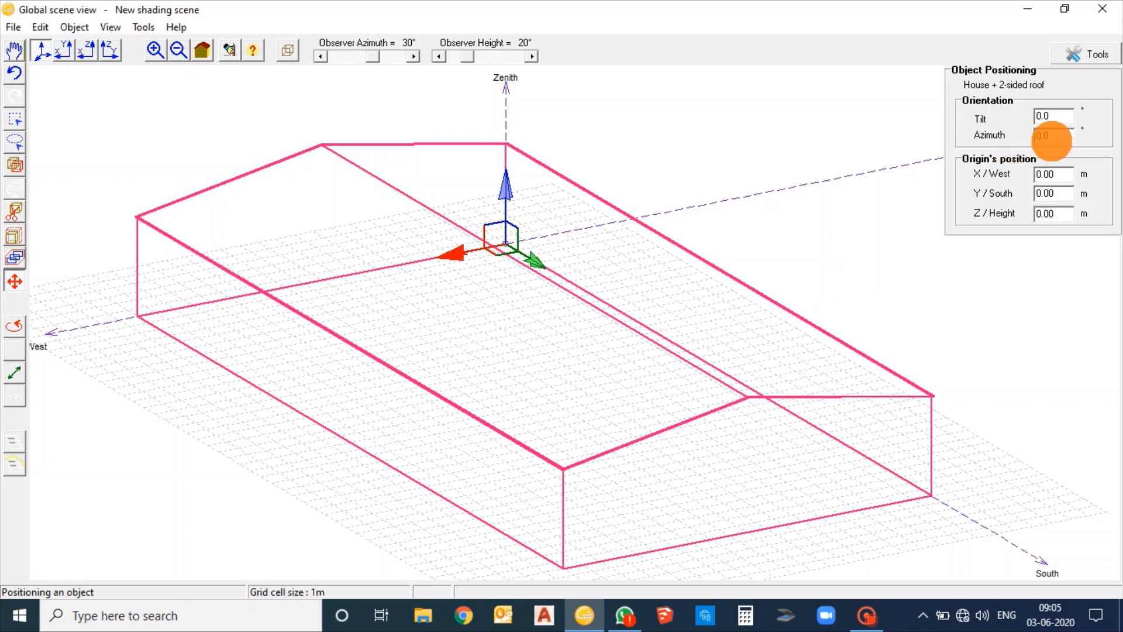
pyautogui.click(1053, 135)
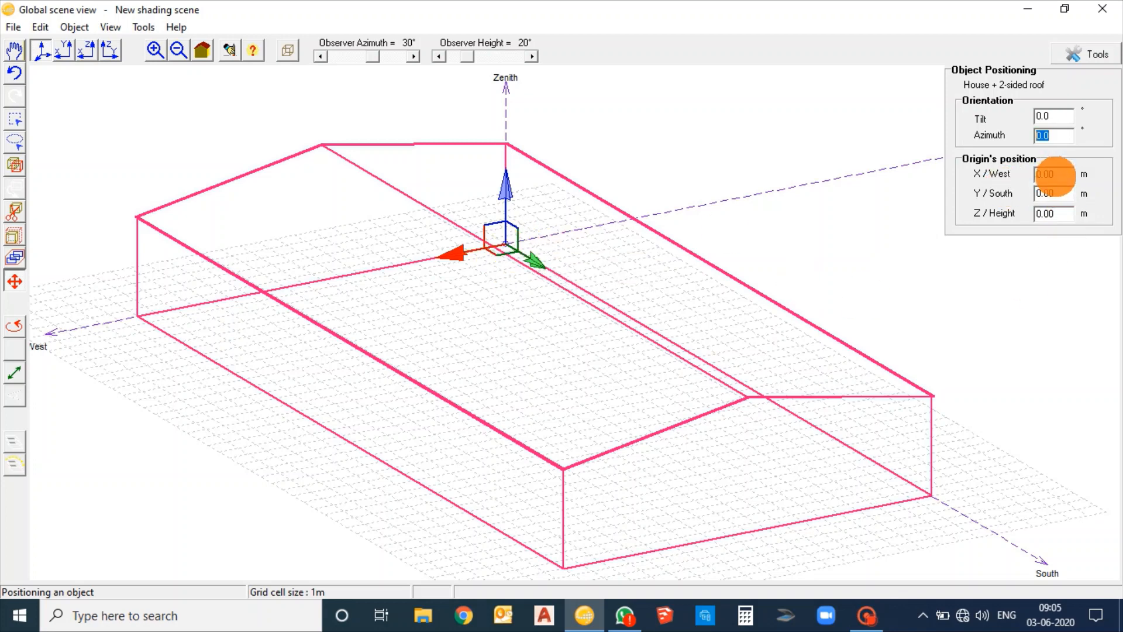
pyautogui.click(1054, 175)
pyautogui.click(1059, 171)
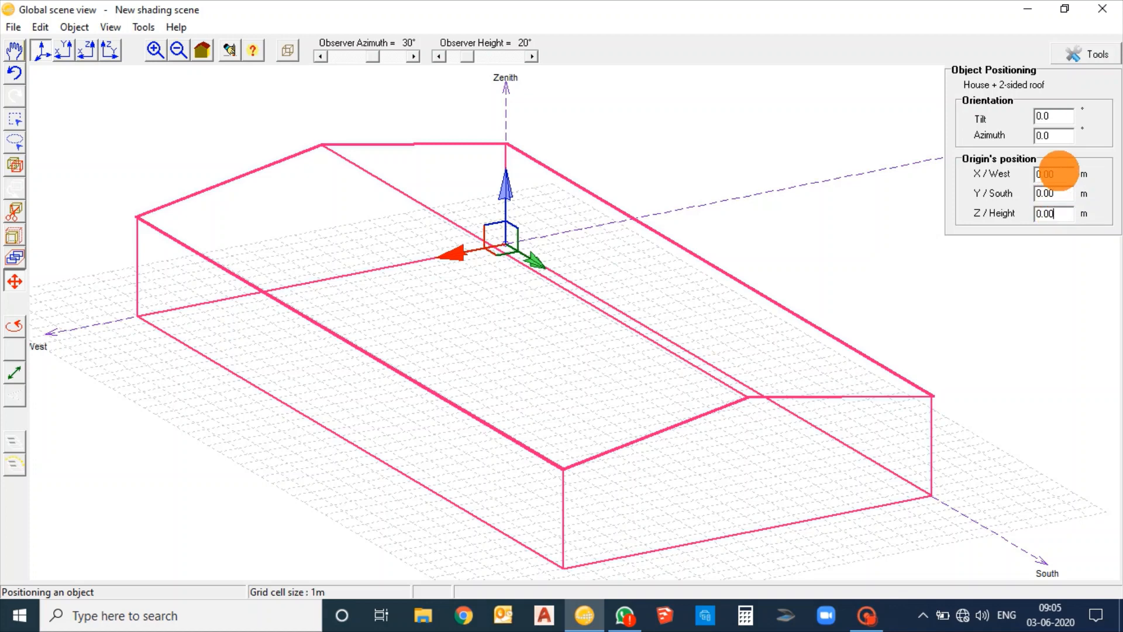
pyautogui.click(1066, 193)
pyautogui.click(1066, 217)
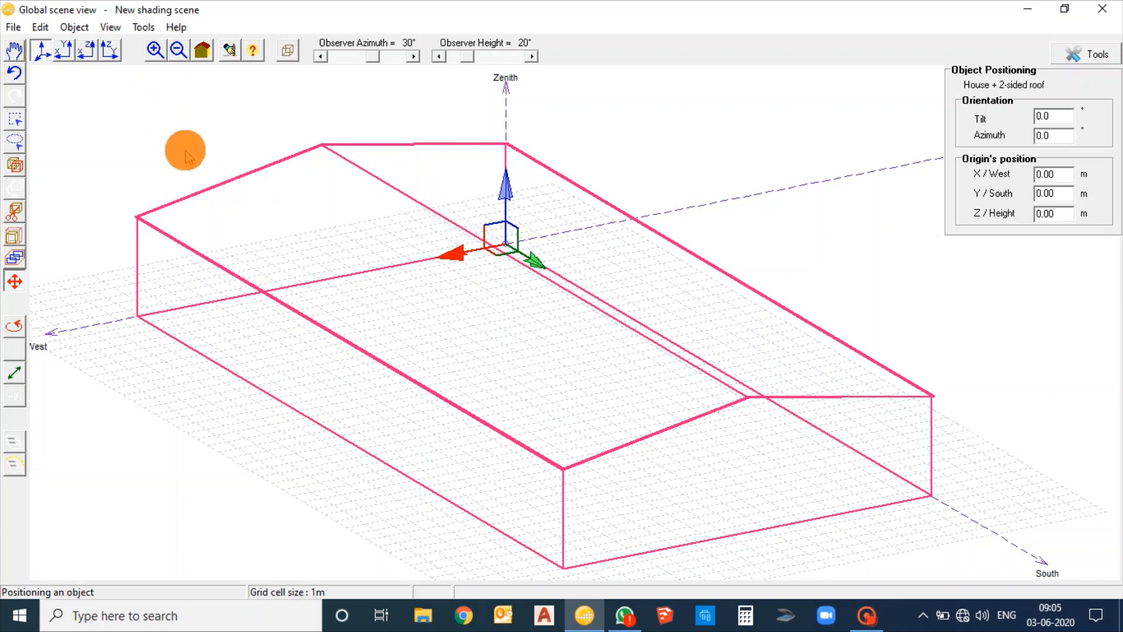
# Create a new PV tables as sheds object and set its number of sheds to 2
pyautogui.click(73, 28)
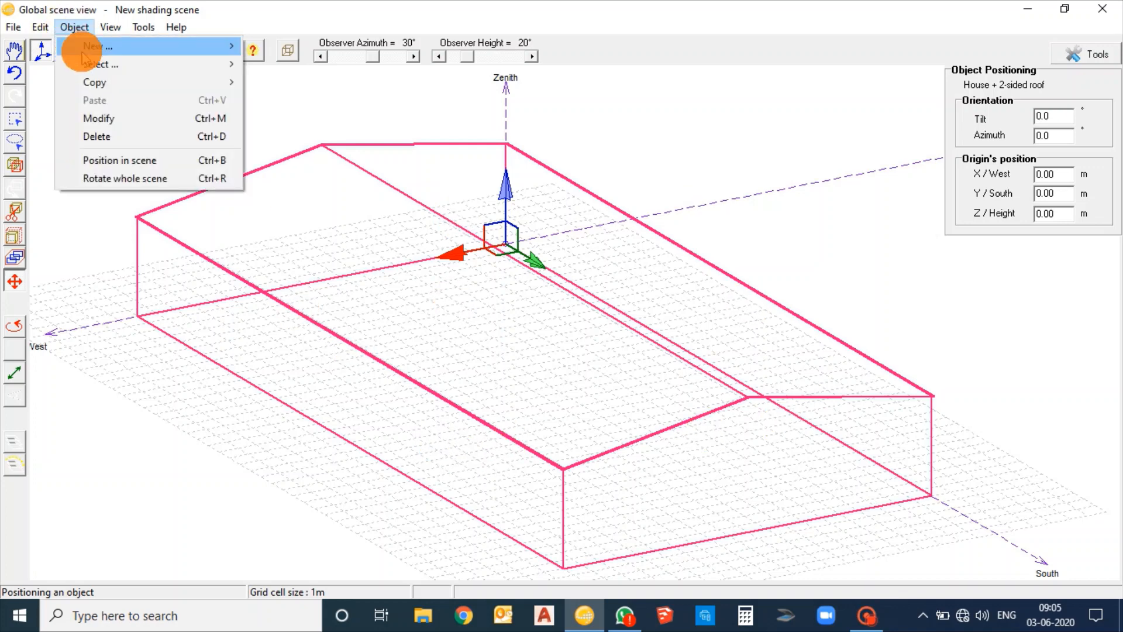
pyautogui.moveTo(76, 44)
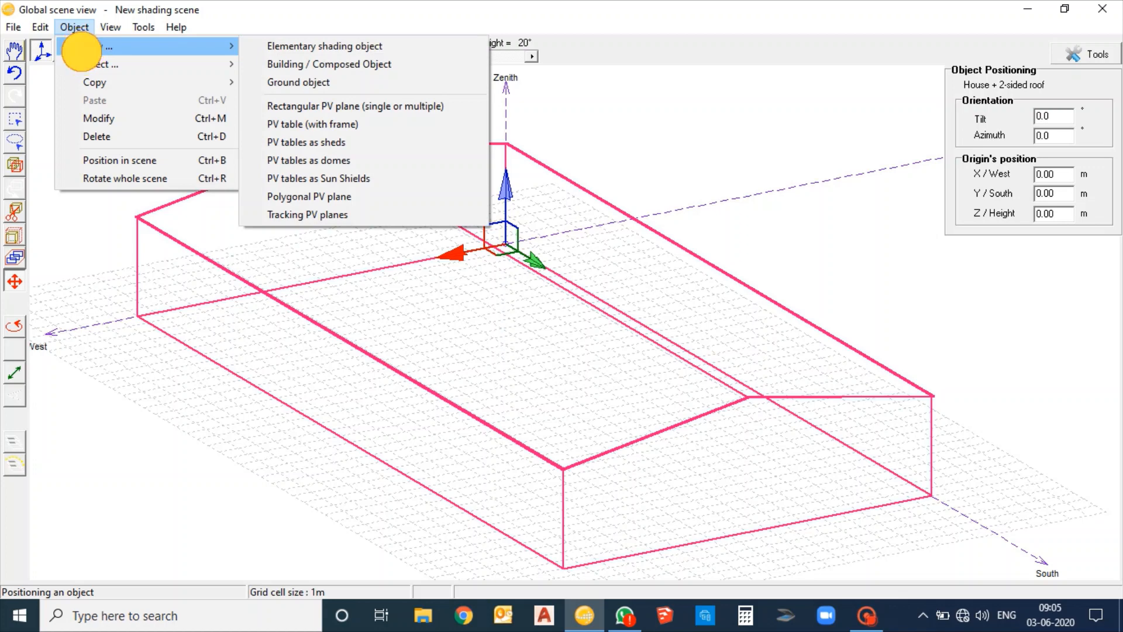
pyautogui.click(358, 142)
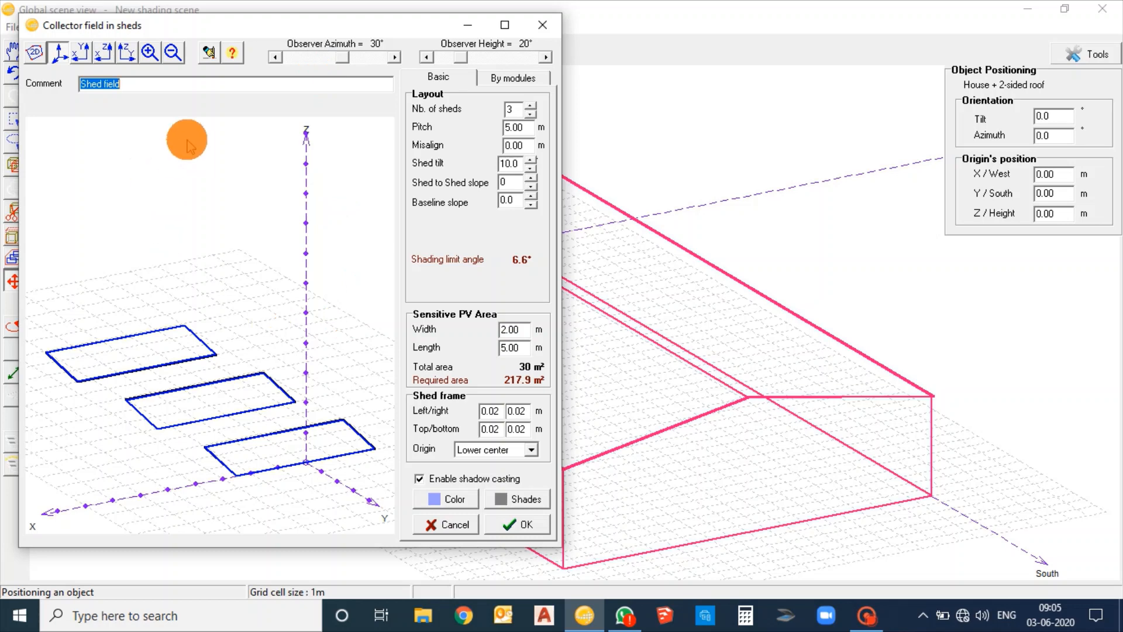
pyautogui.click(515, 110)
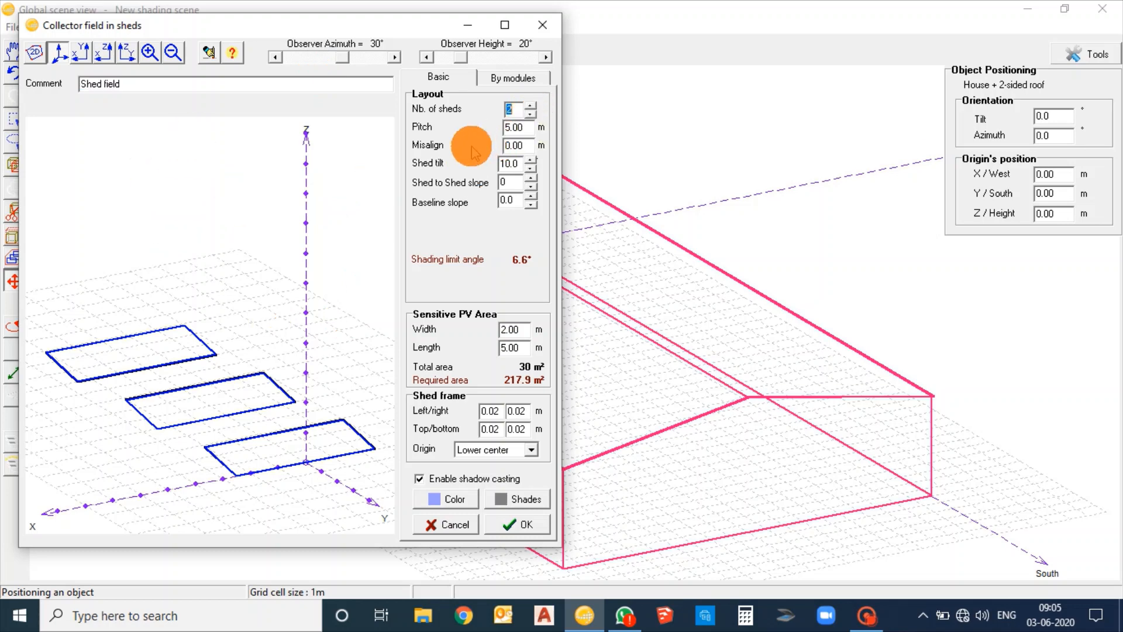
pyautogui.press('Tab')
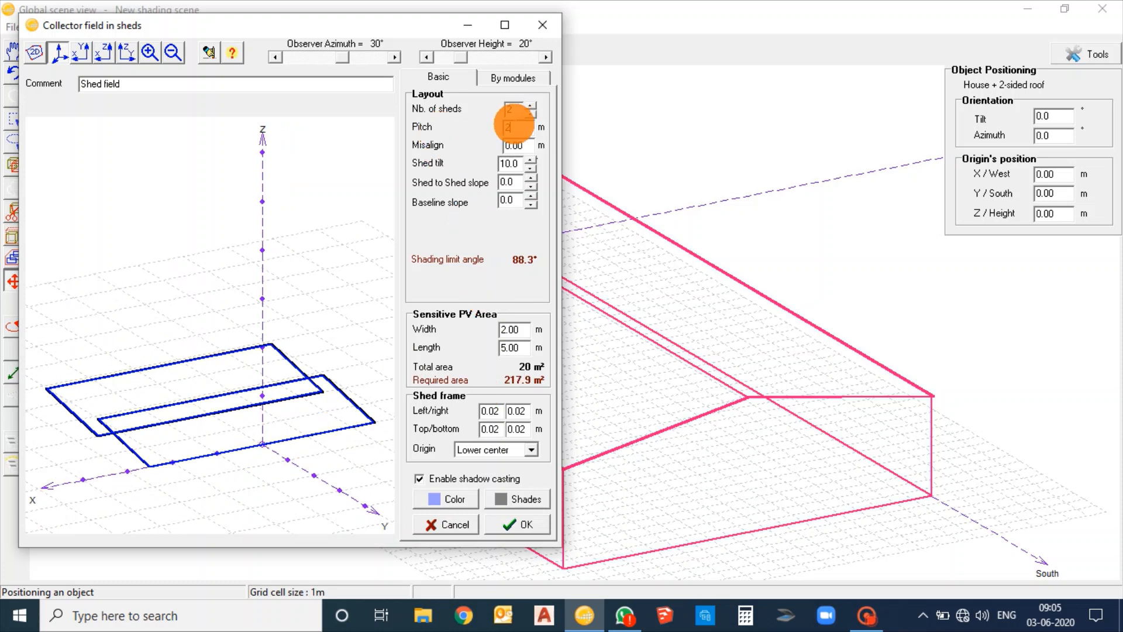
# Set the shed field's pitch to 5 m and its shed to shed slope to 10°
pyautogui.doubleClick(512, 126)
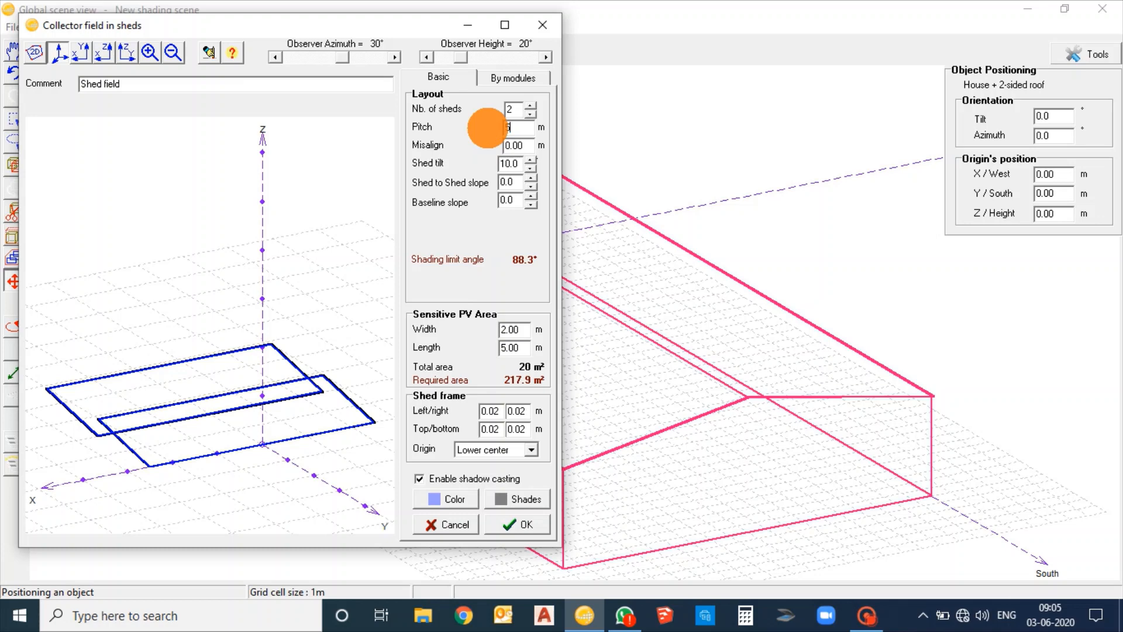
pyautogui.click(525, 143)
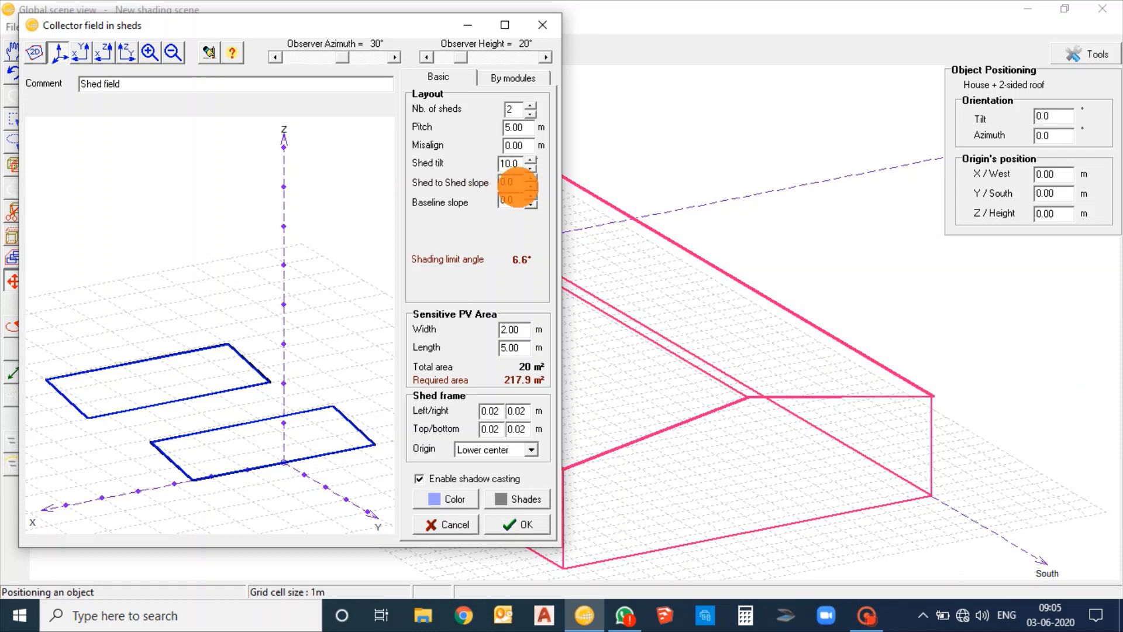
pyautogui.moveTo(517, 186); pyautogui.dragTo(474, 186)
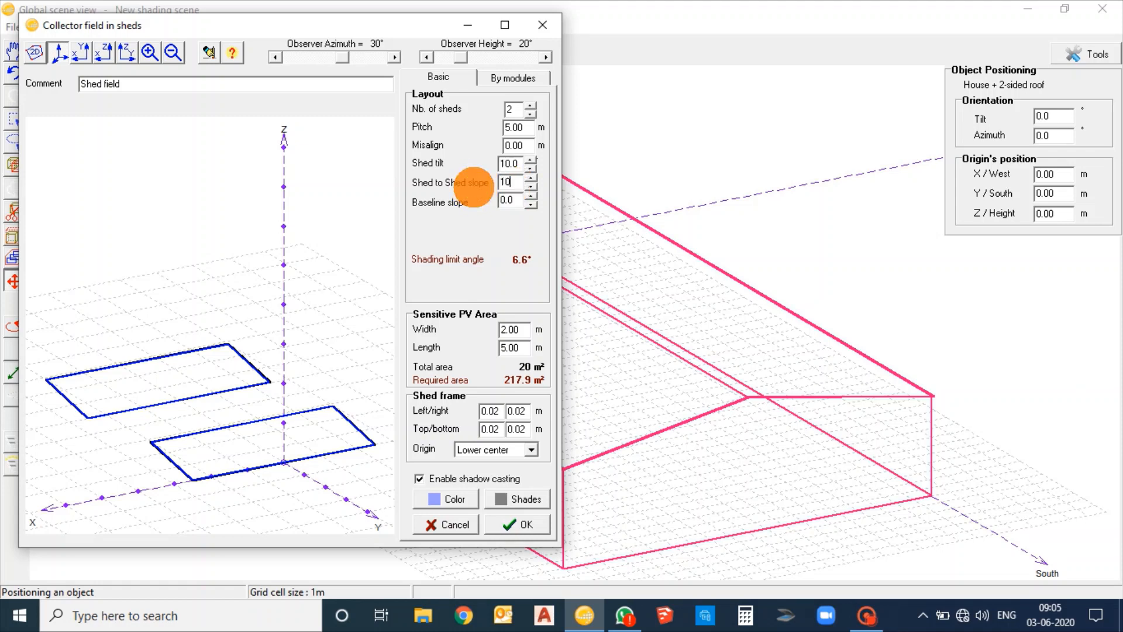
pyautogui.write('10')
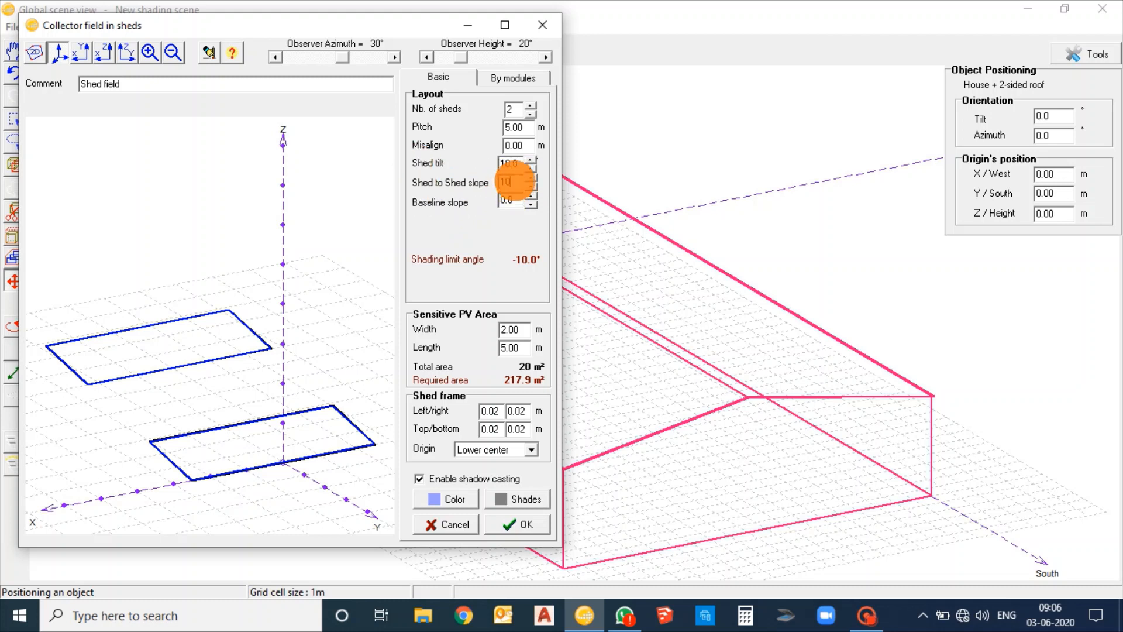
pyautogui.click(518, 196)
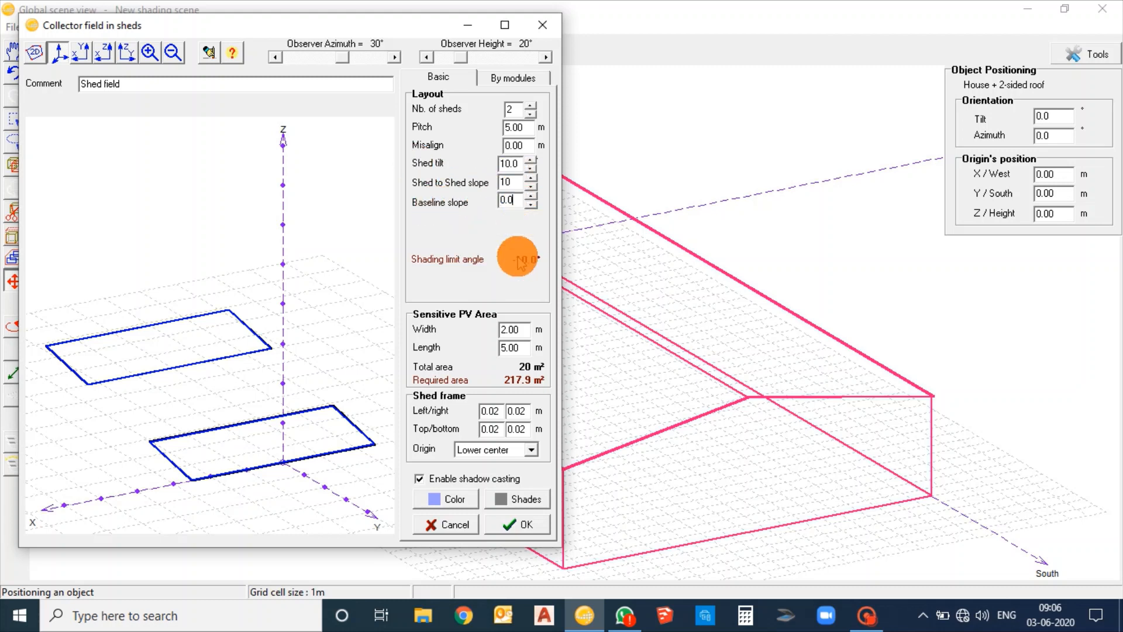
# Define the shed field by modules in landscape orientation, with 15 modules in X and 2 modules in Y per shed
pyautogui.click(511, 79)
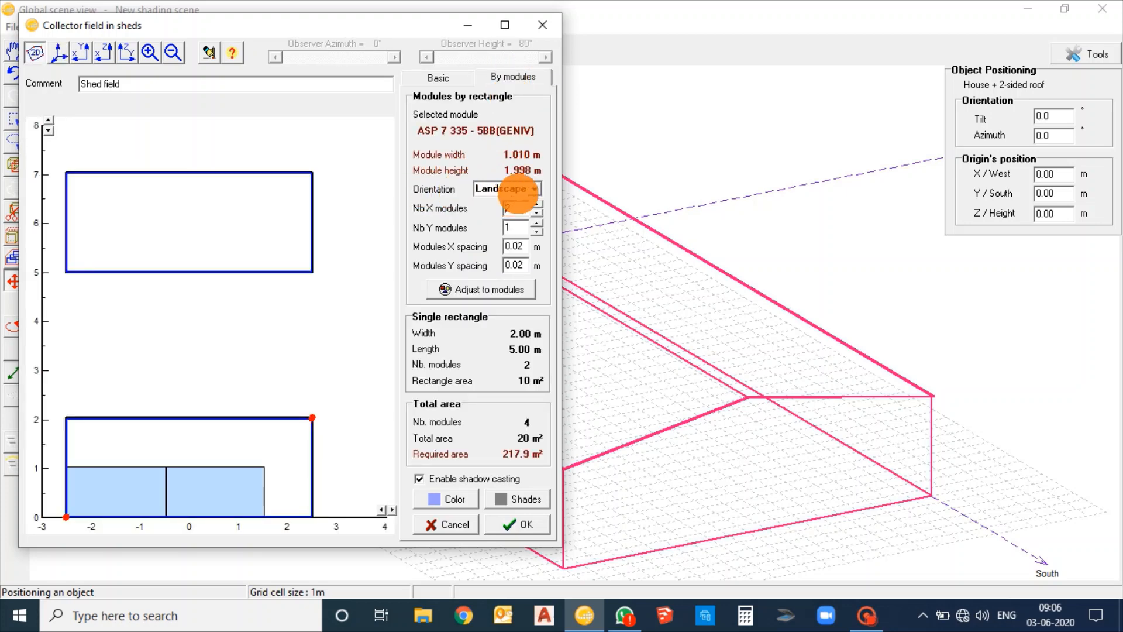
pyautogui.click(518, 188)
pyautogui.click(509, 198)
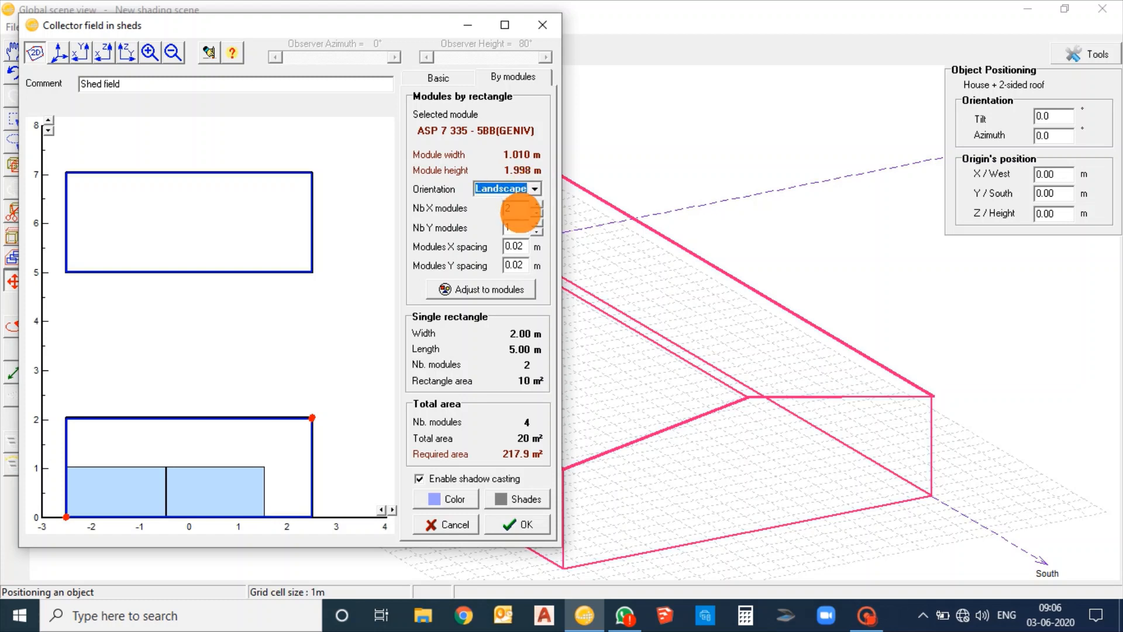
pyautogui.click(515, 209)
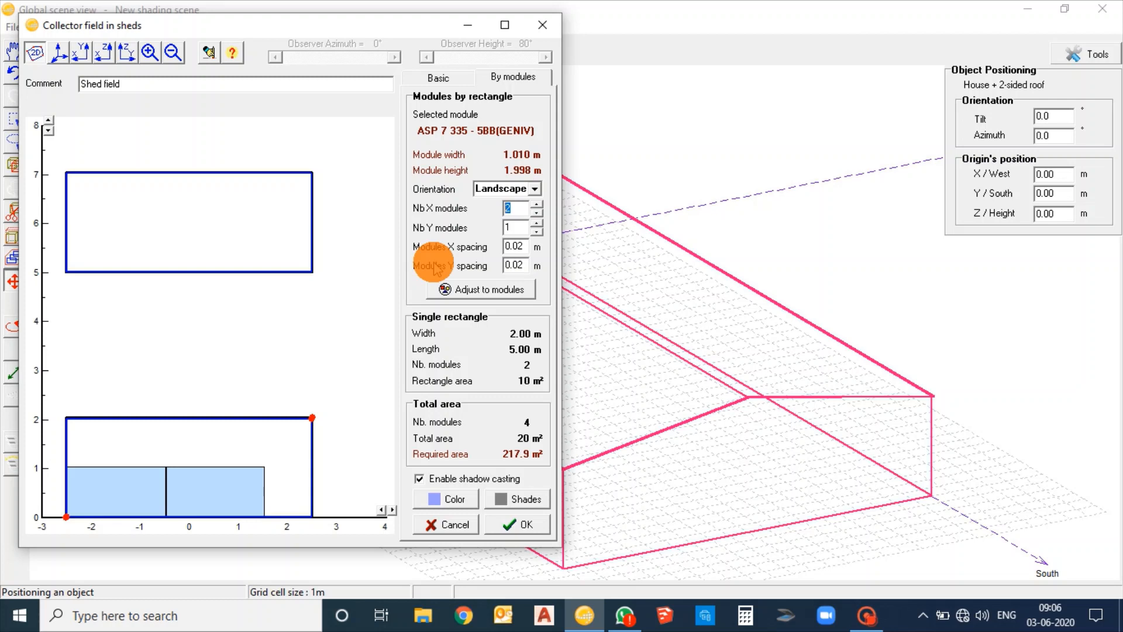
pyautogui.write('15')
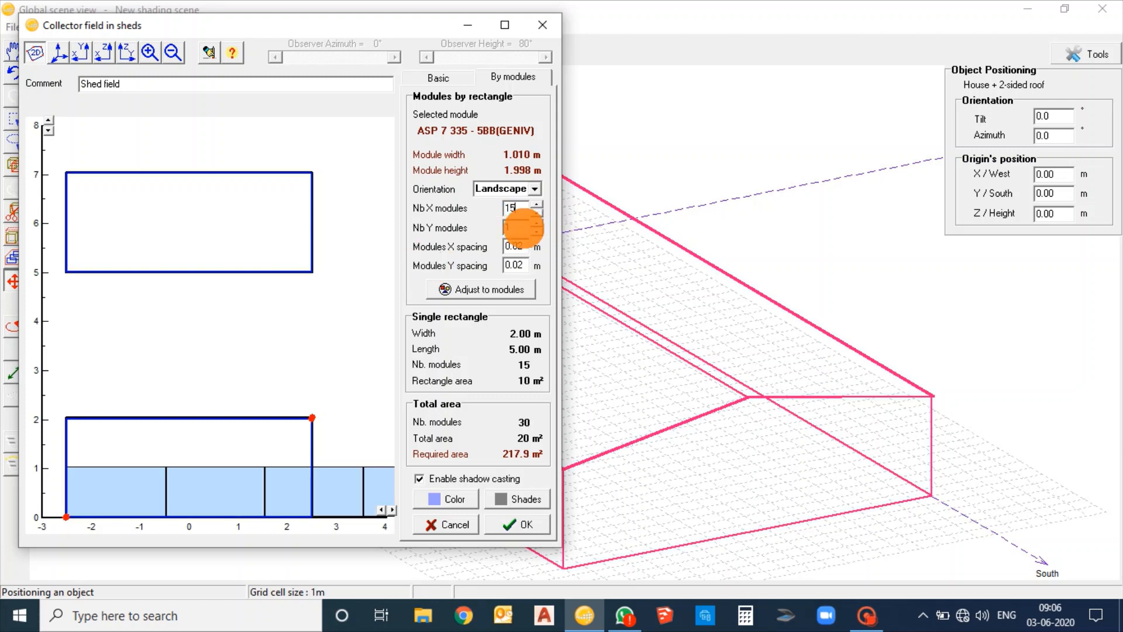
pyautogui.click(522, 227)
pyautogui.write('2')
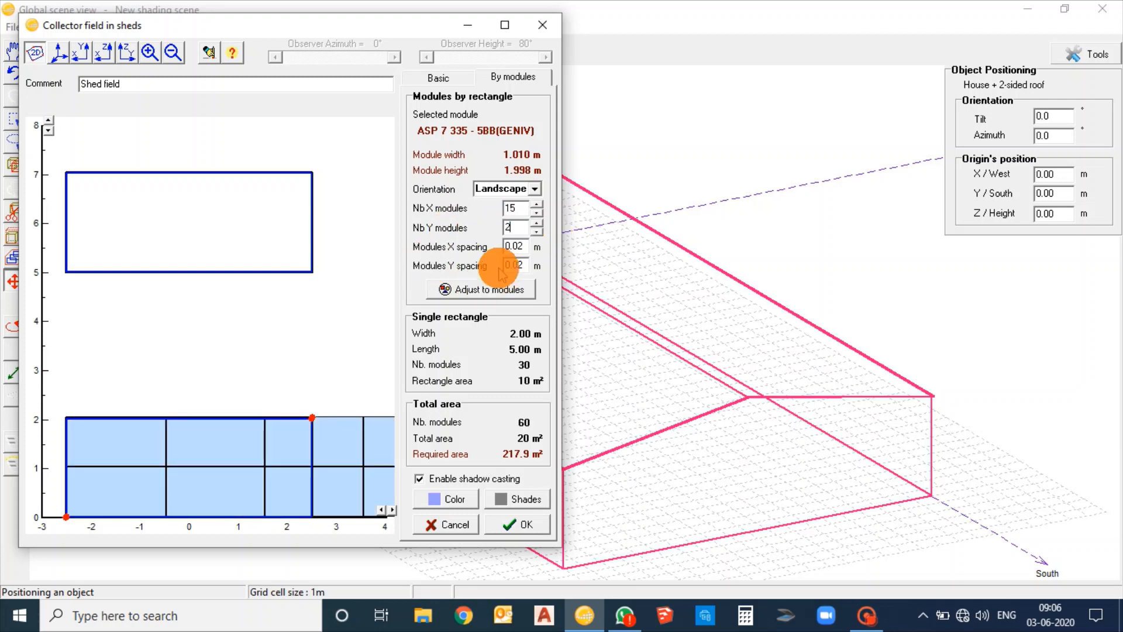
# Adjust the shed field to its modules and place it in the scene above the house with azimuth 90°
pyautogui.click(475, 289)
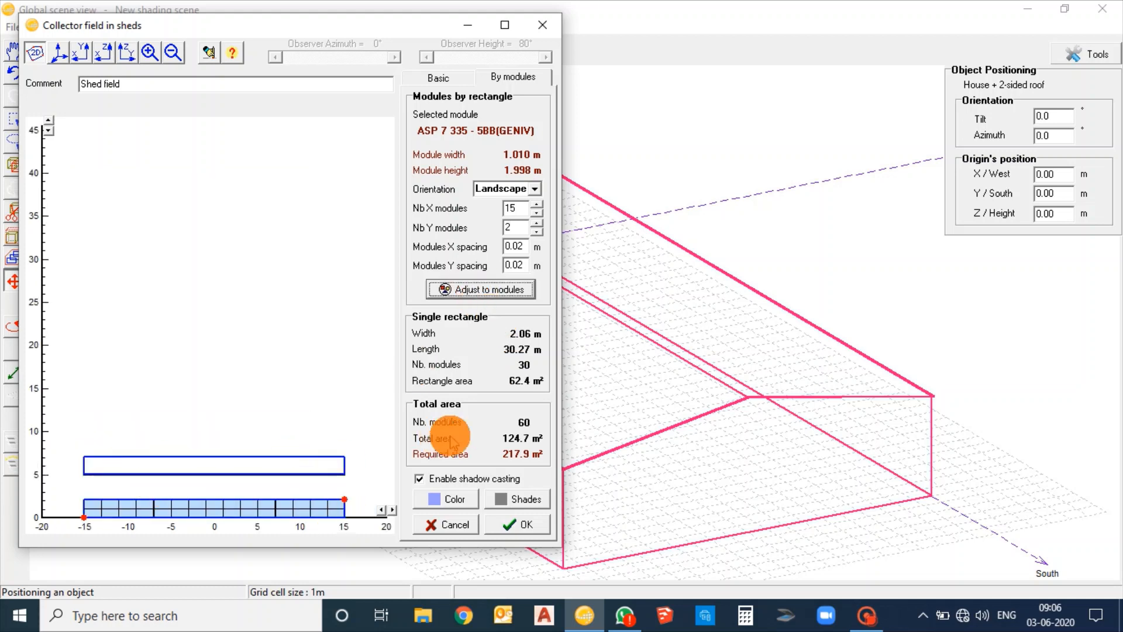
pyautogui.click(523, 527)
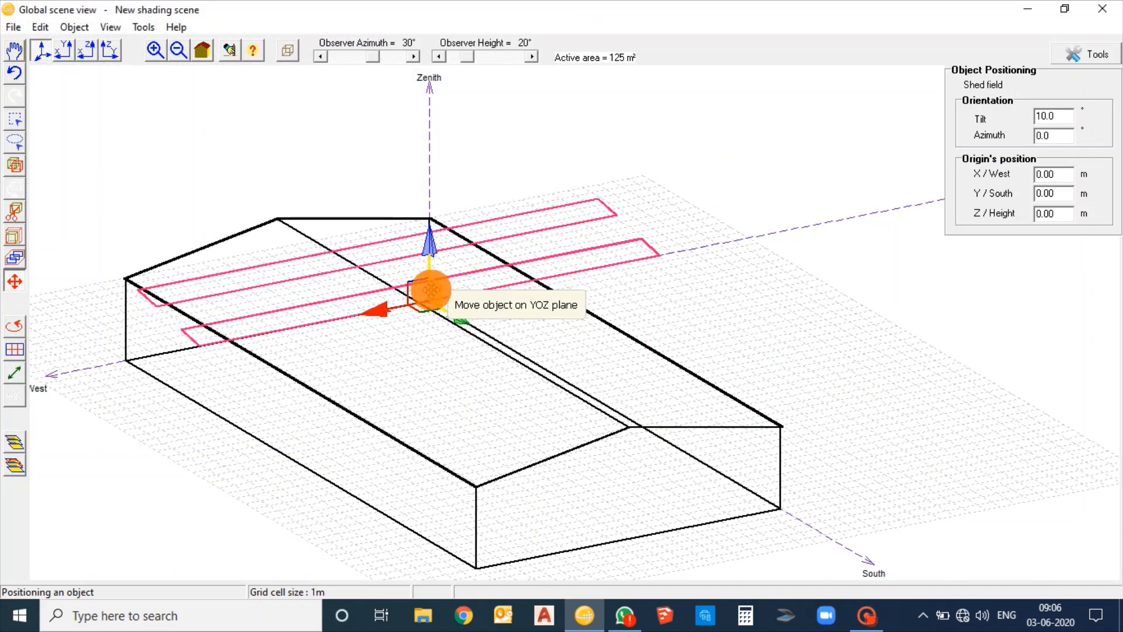
pyautogui.moveTo(431, 291); pyautogui.dragTo(456, 173)
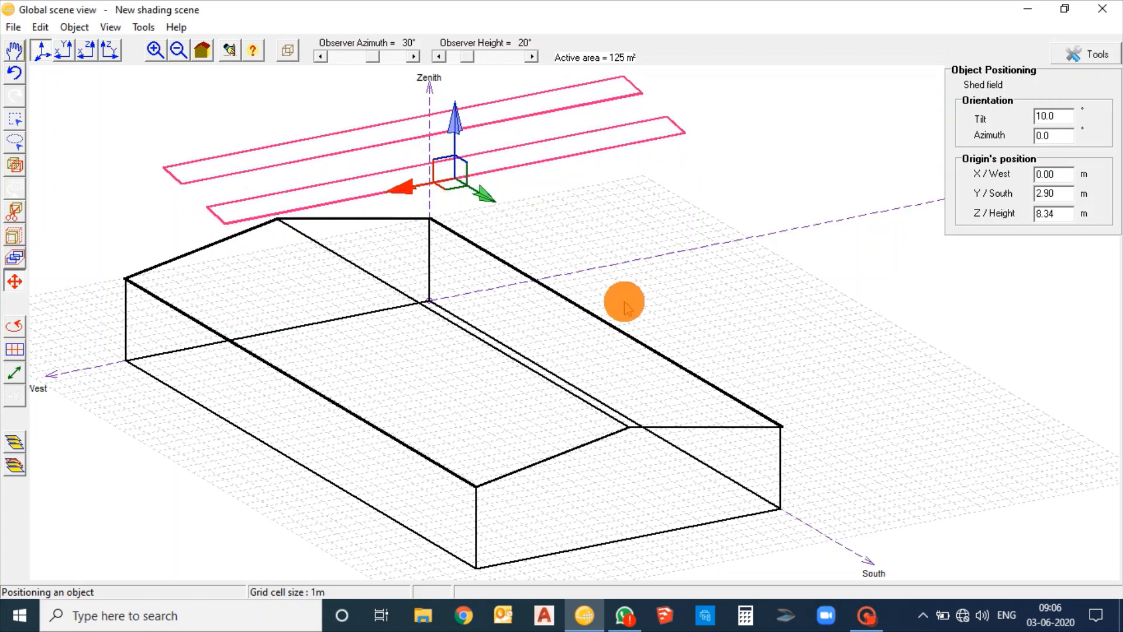
pyautogui.doubleClick(1048, 135)
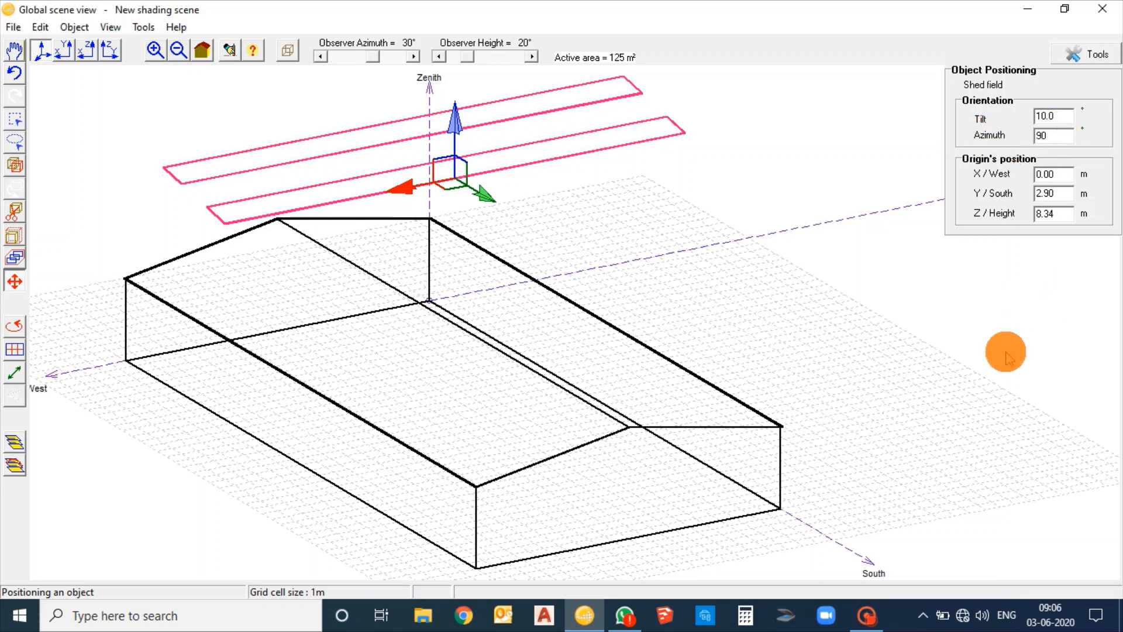
pyautogui.click(1055, 113)
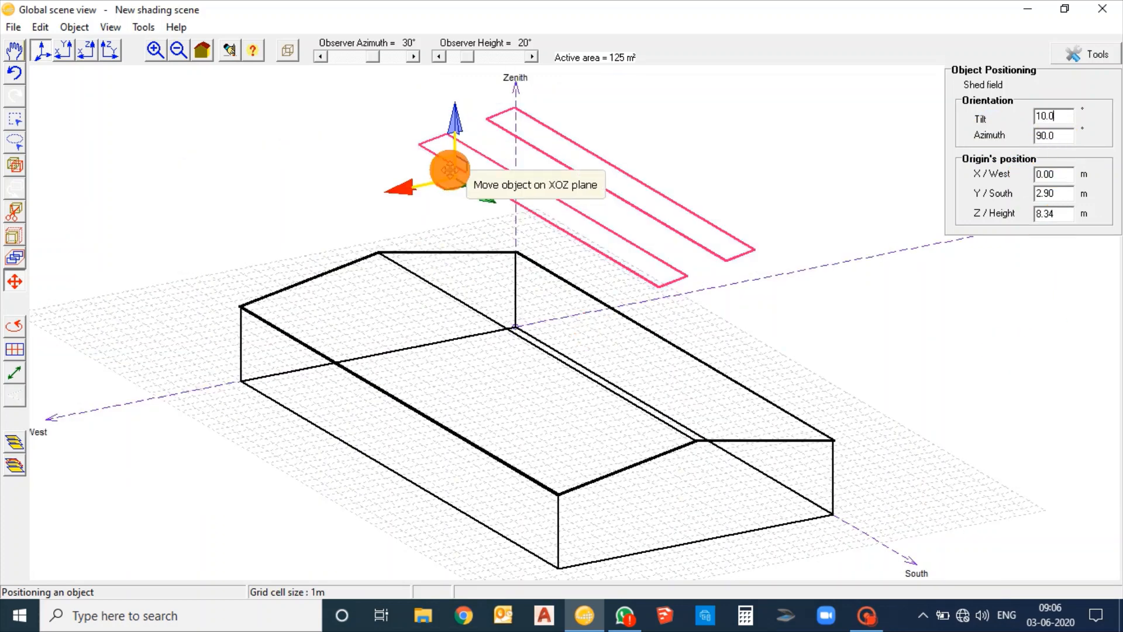
# Move the shed field in plan within the west roof slope, to about X 17.6 m and Y 16.8 m
pyautogui.moveTo(451, 168); pyautogui.dragTo(321, 351)
pyautogui.moveTo(1061, 215); pyautogui.dragTo(1024, 215)
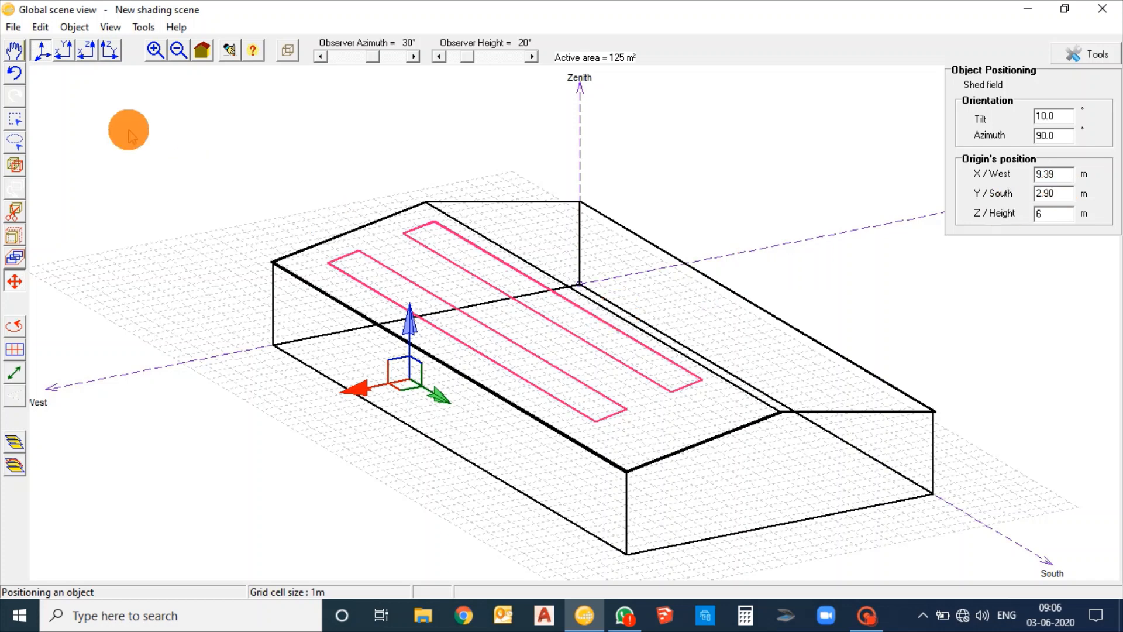
pyautogui.click(66, 50)
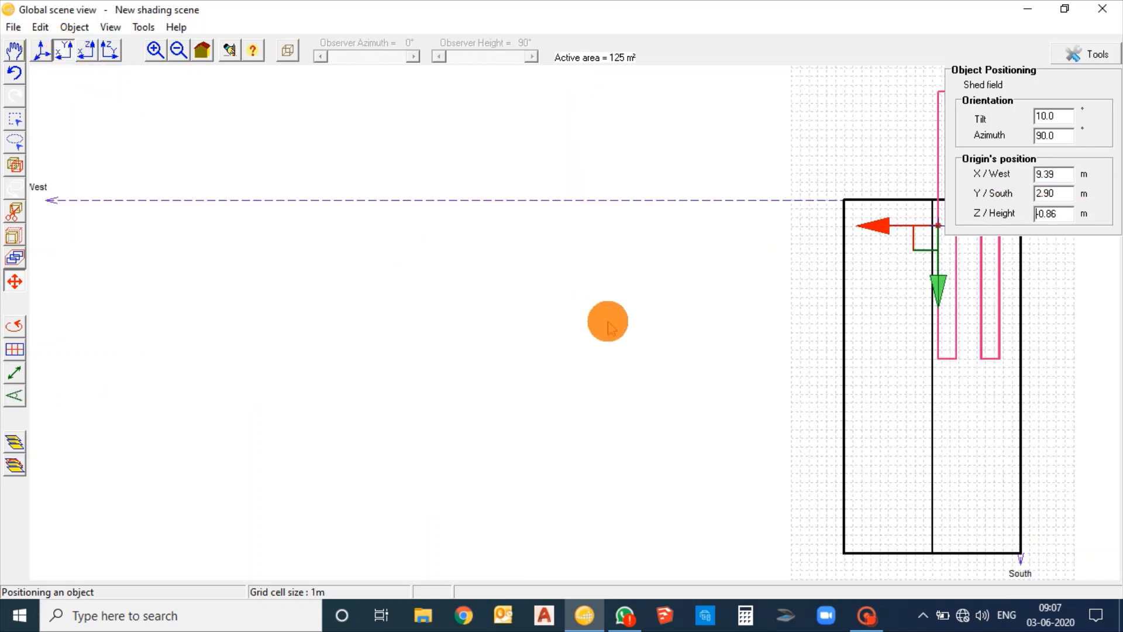
pyautogui.moveTo(785, 379); pyautogui.dragTo(373, 370)
pyautogui.moveTo(513, 227); pyautogui.dragTo(439, 352)
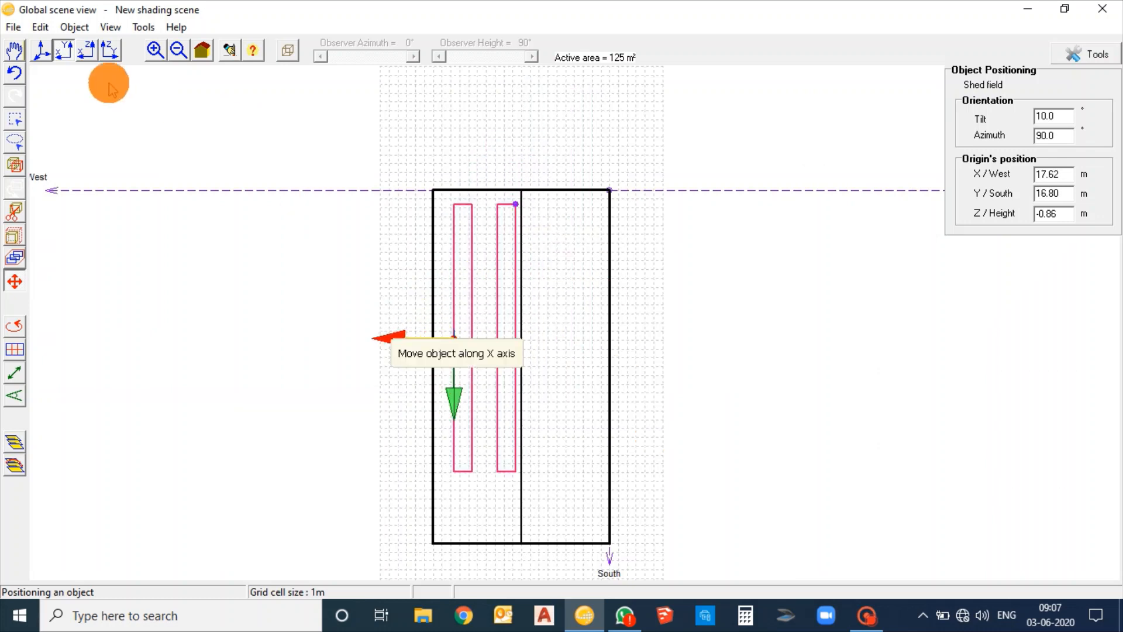
# Raise the shed field above the west roof slope to about Z 6.05 m, at about Y 16.4 m
pyautogui.click(87, 51)
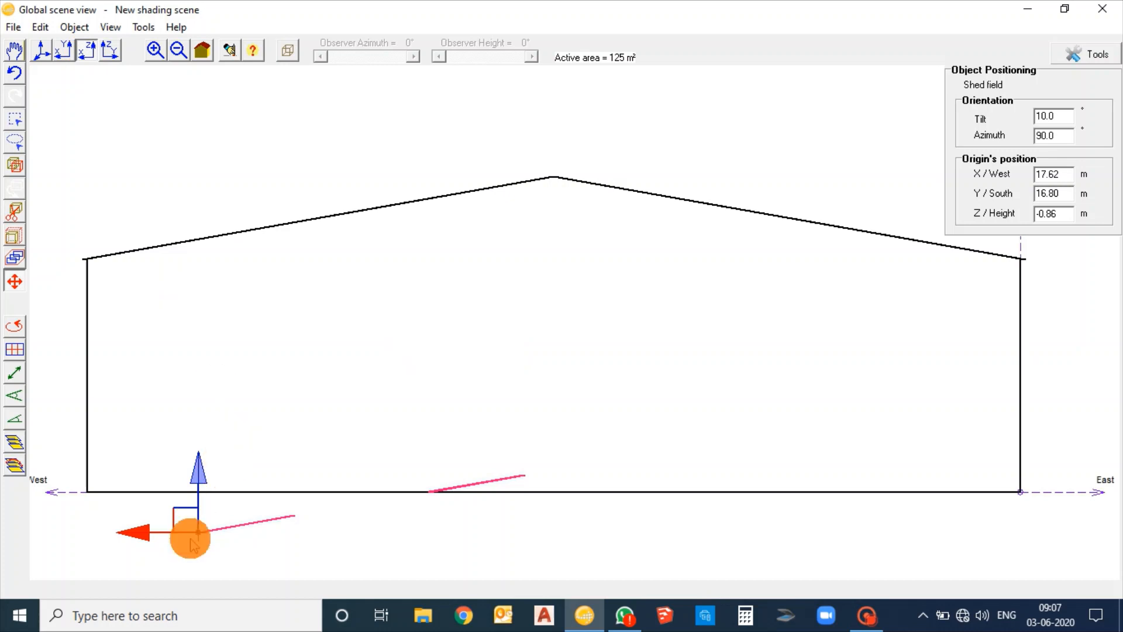
pyautogui.moveTo(186, 517); pyautogui.dragTo(209, 304)
pyautogui.moveTo(202, 240); pyautogui.dragTo(175, 210)
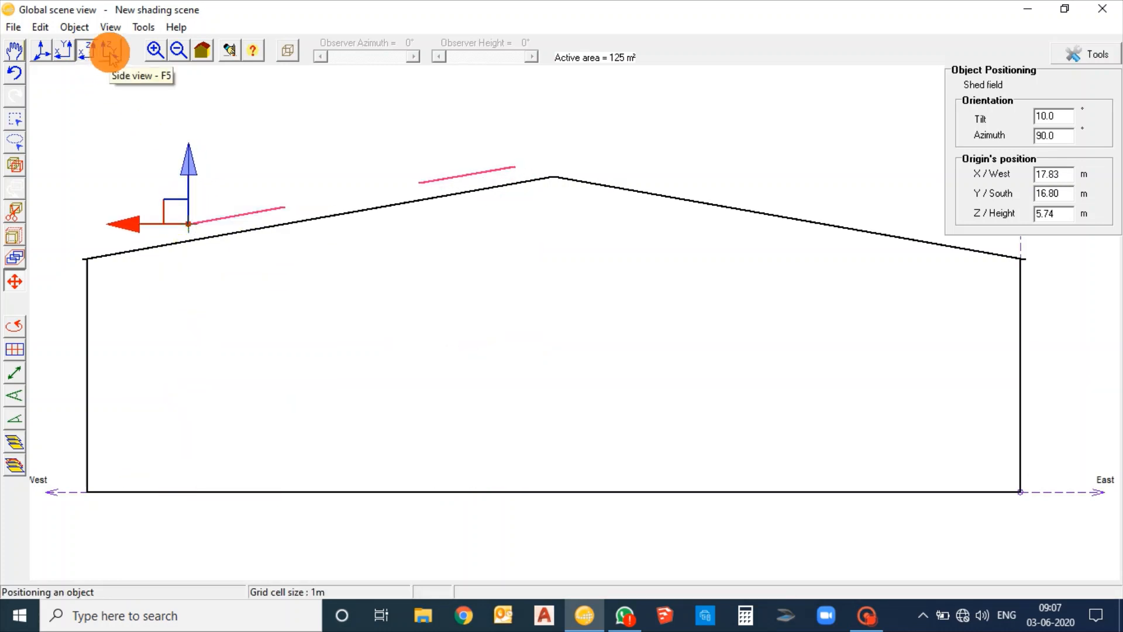
pyautogui.click(110, 53)
pyautogui.moveTo(589, 363); pyautogui.dragTo(578, 329)
pyautogui.click(84, 52)
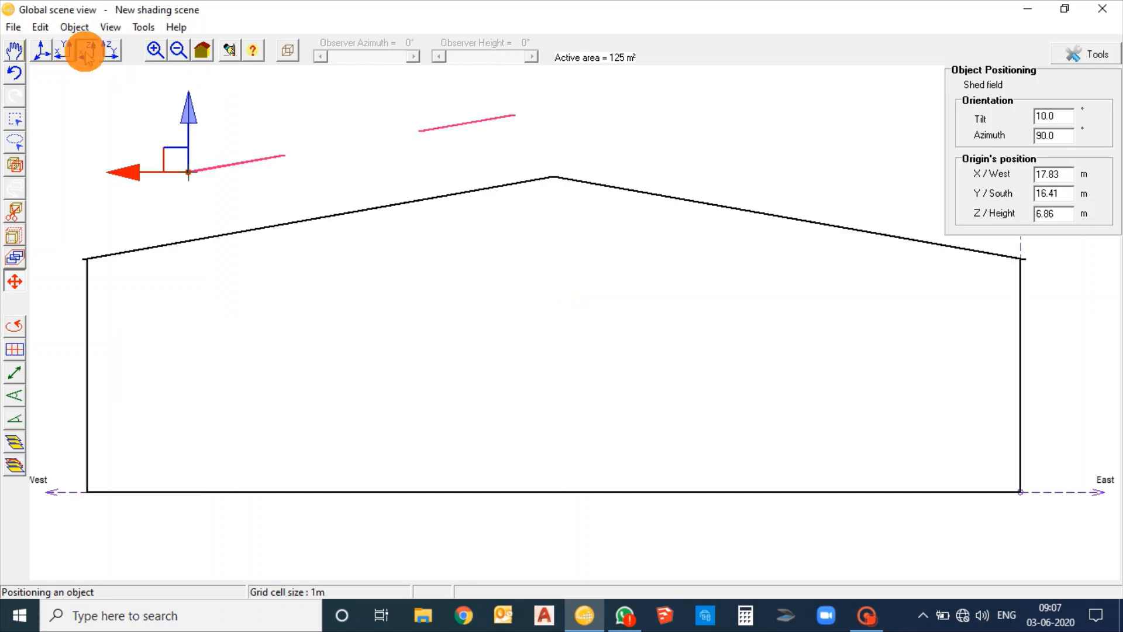
pyautogui.moveTo(173, 156); pyautogui.dragTo(173, 194)
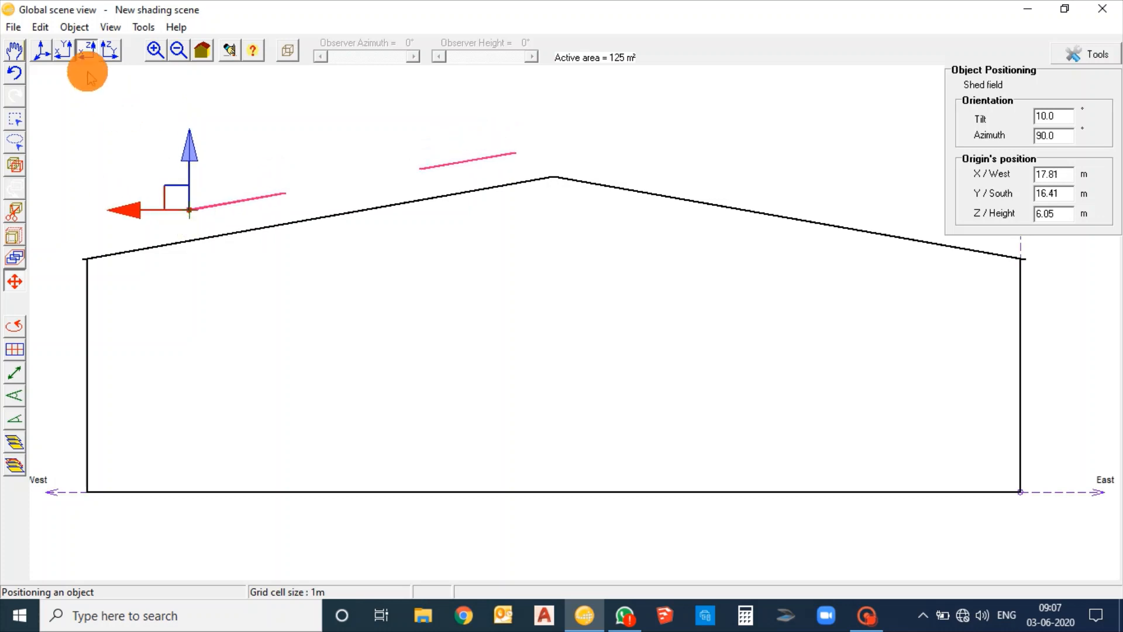
# Lower the shed field to sit just on the west roof slope, at about X 17.9 m and Z 5.4 m
pyautogui.click(63, 50)
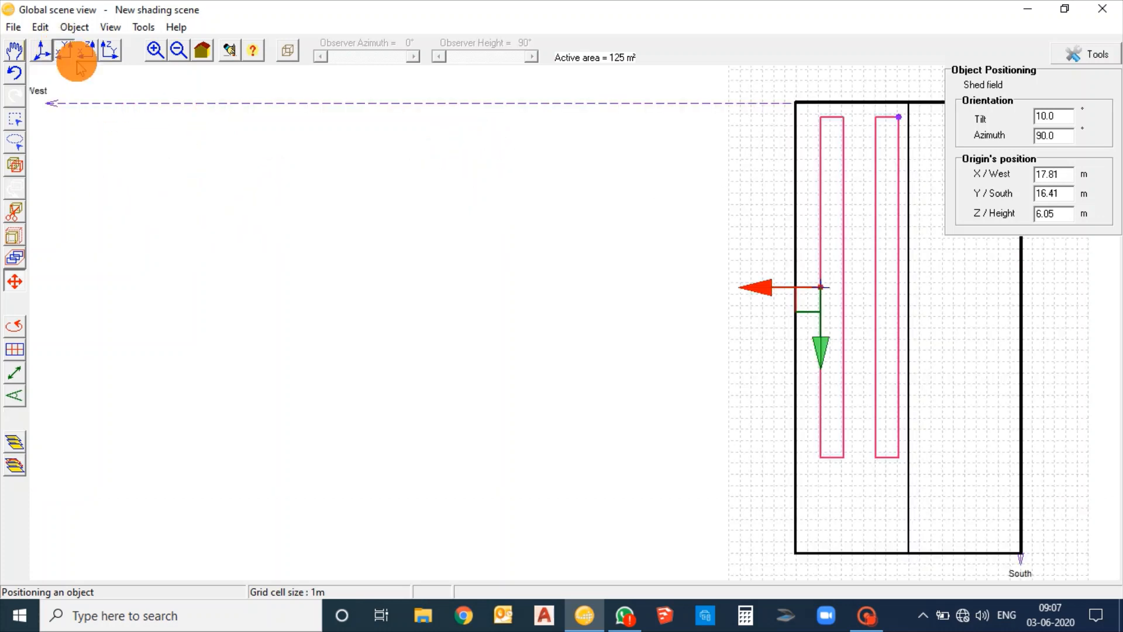
pyautogui.click(41, 49)
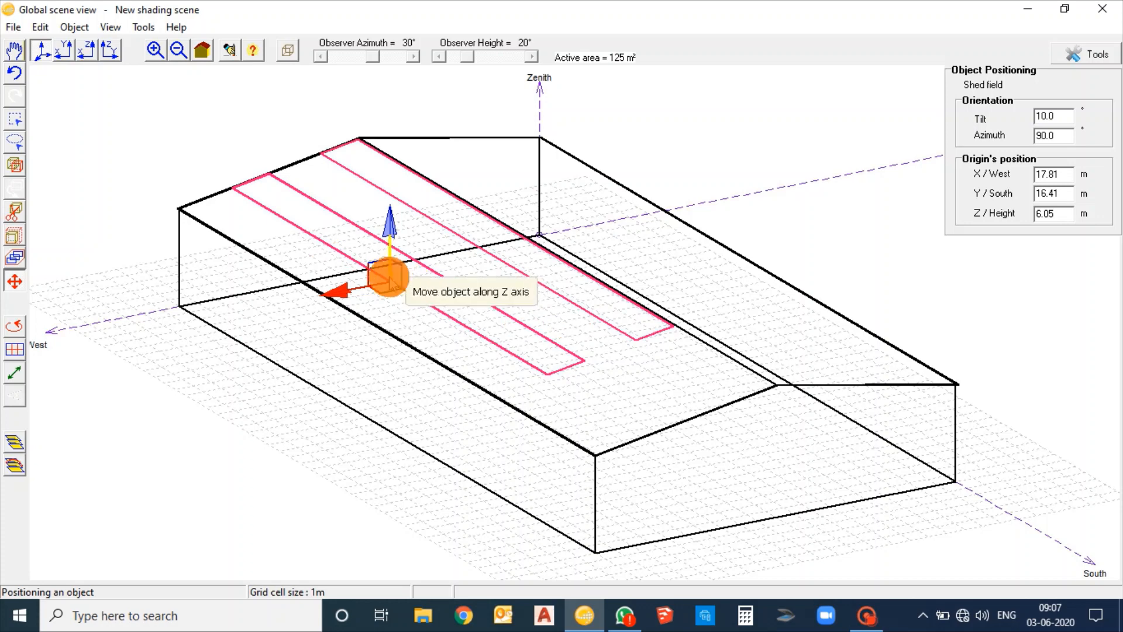
pyautogui.moveTo(389, 268); pyautogui.dragTo(410, 294)
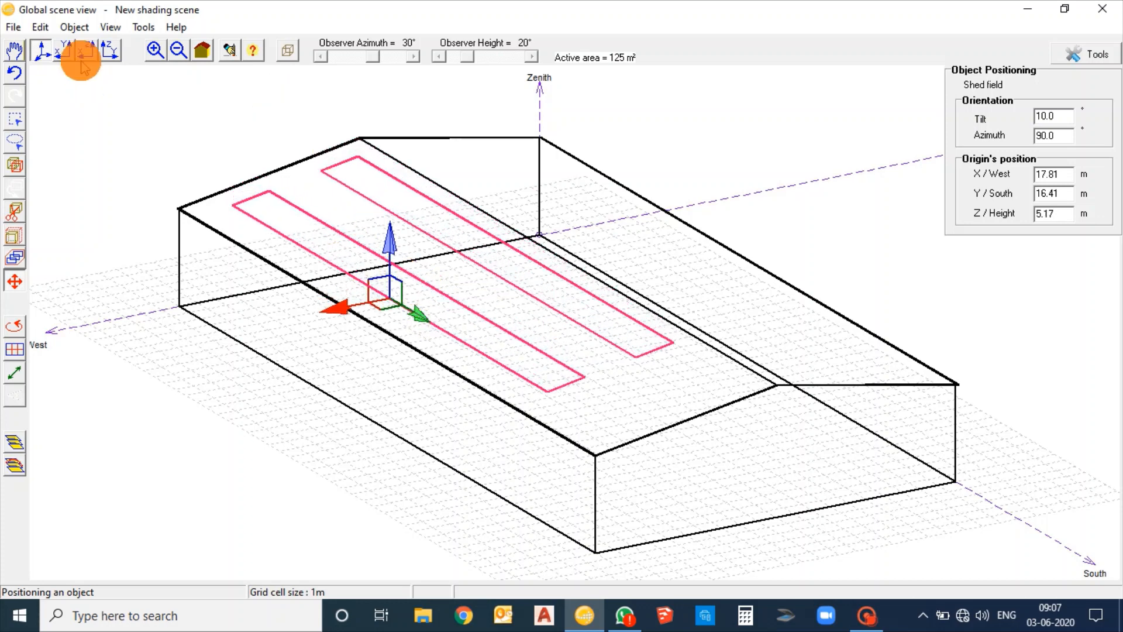
pyautogui.click(63, 50)
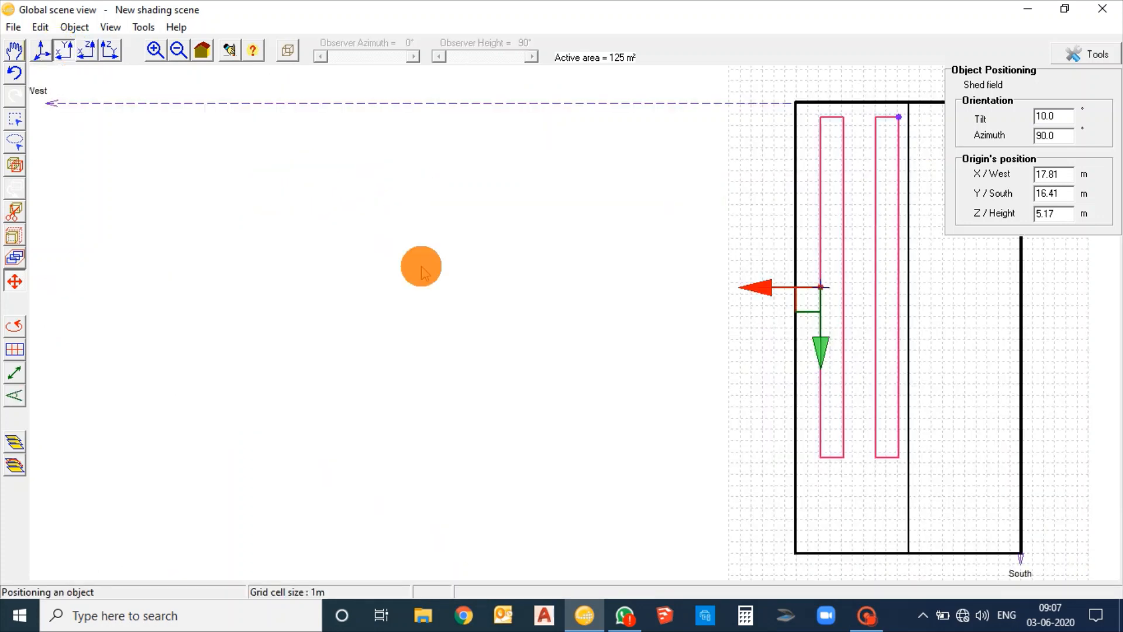
pyautogui.click(92, 52)
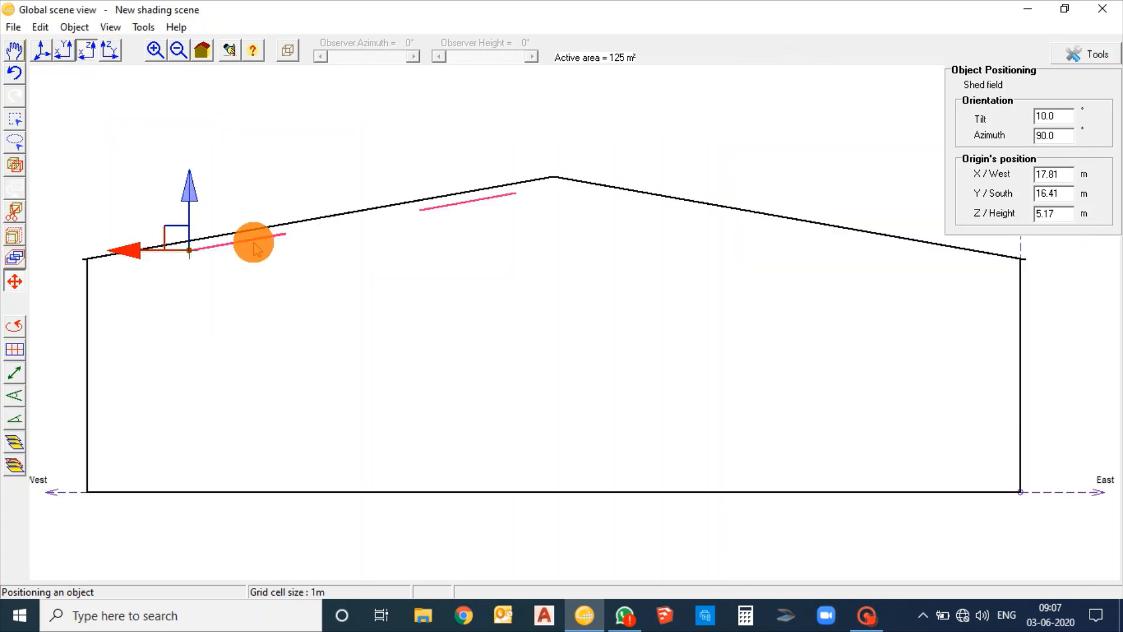
pyautogui.moveTo(181, 228); pyautogui.dragTo(172, 213)
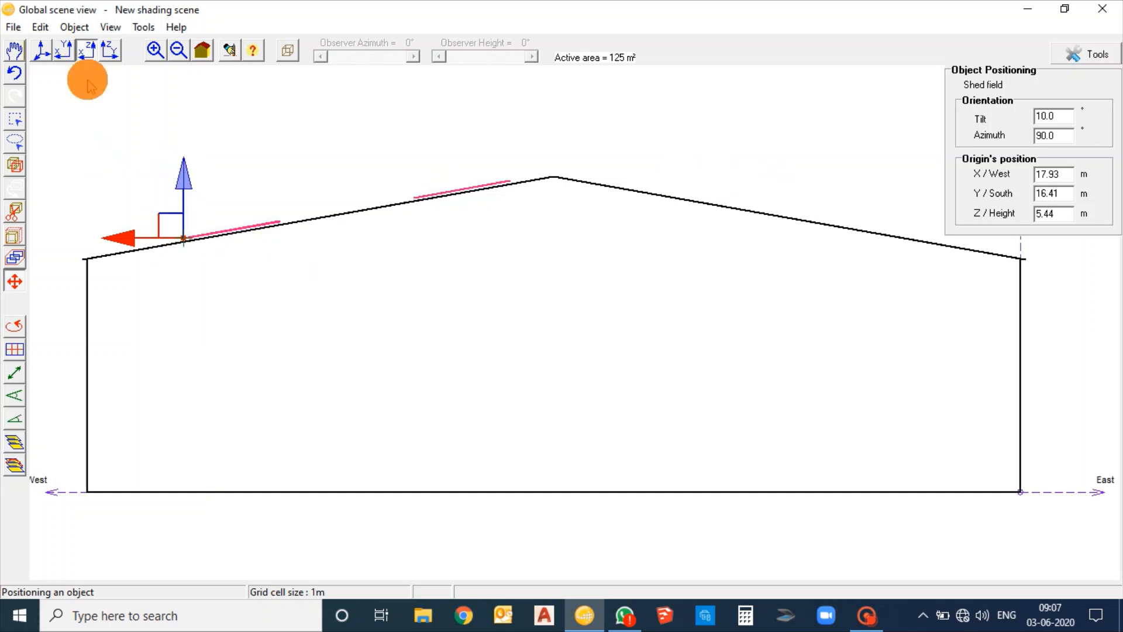
# Create a second PV tables as sheds object with 2 sheds and a shed to shed slope of 10°
pyautogui.click(74, 27)
pyautogui.moveTo(94, 45)
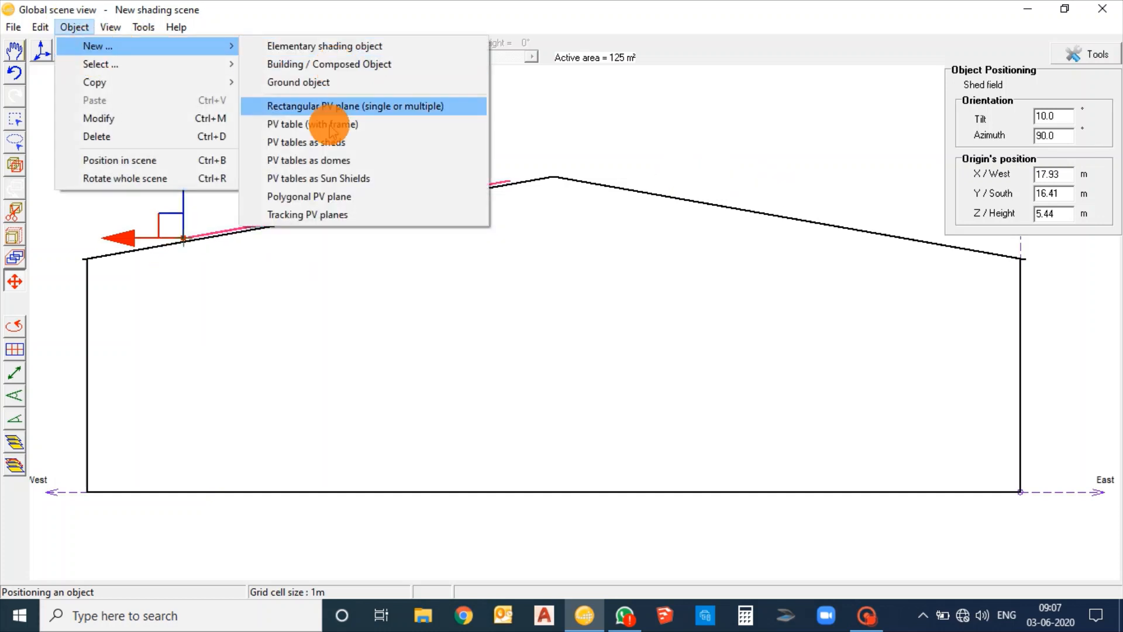
pyautogui.click(325, 144)
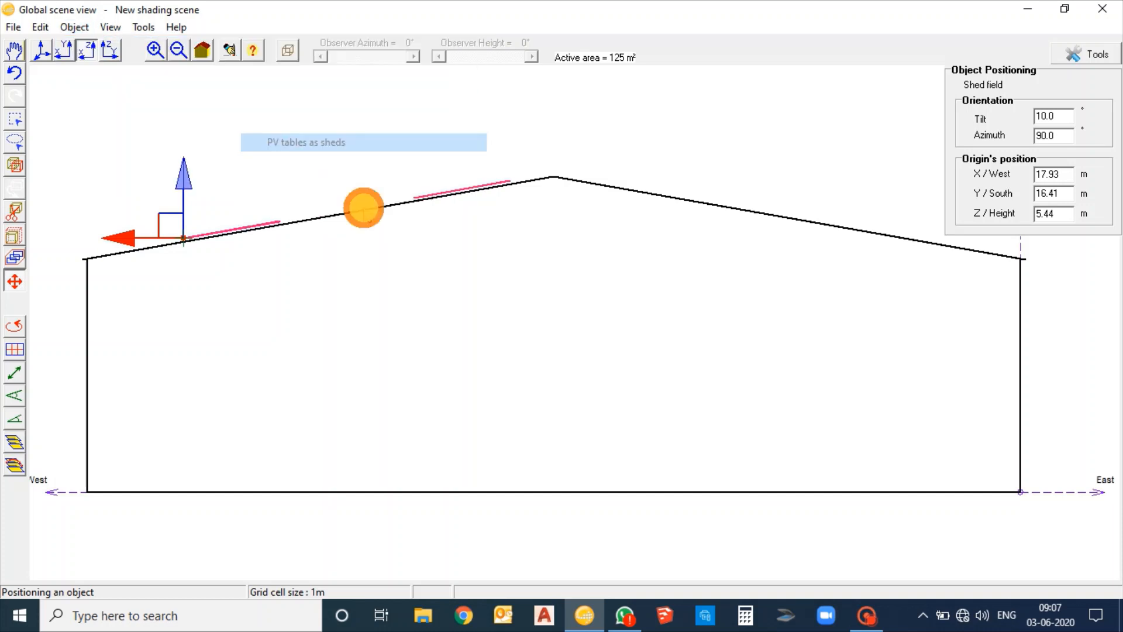
pyautogui.click(530, 115)
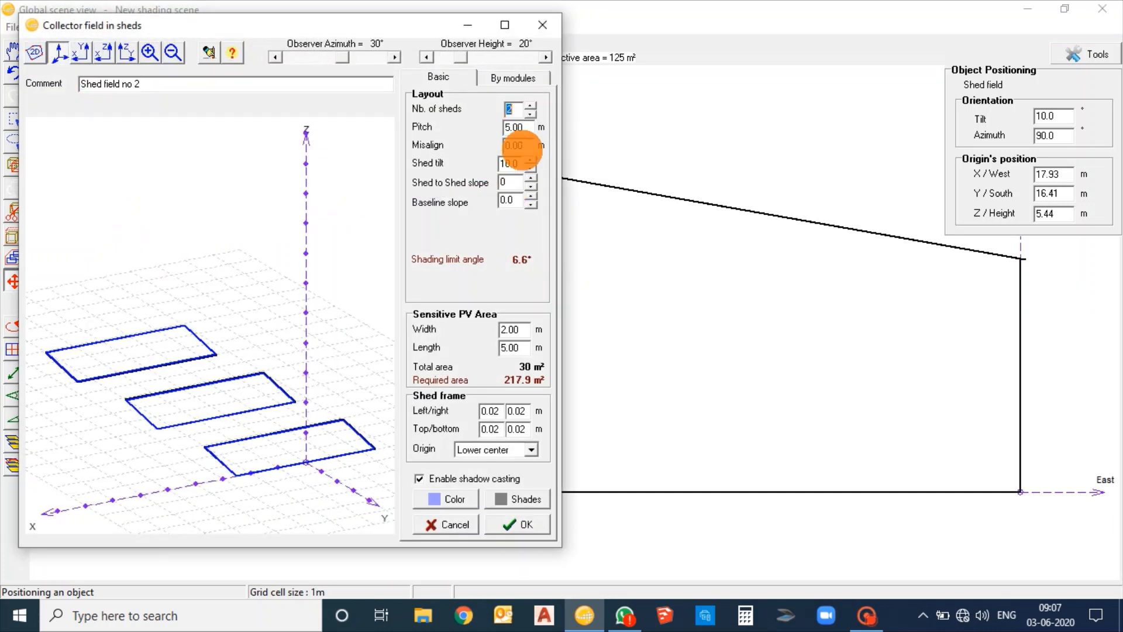
pyautogui.click(514, 181)
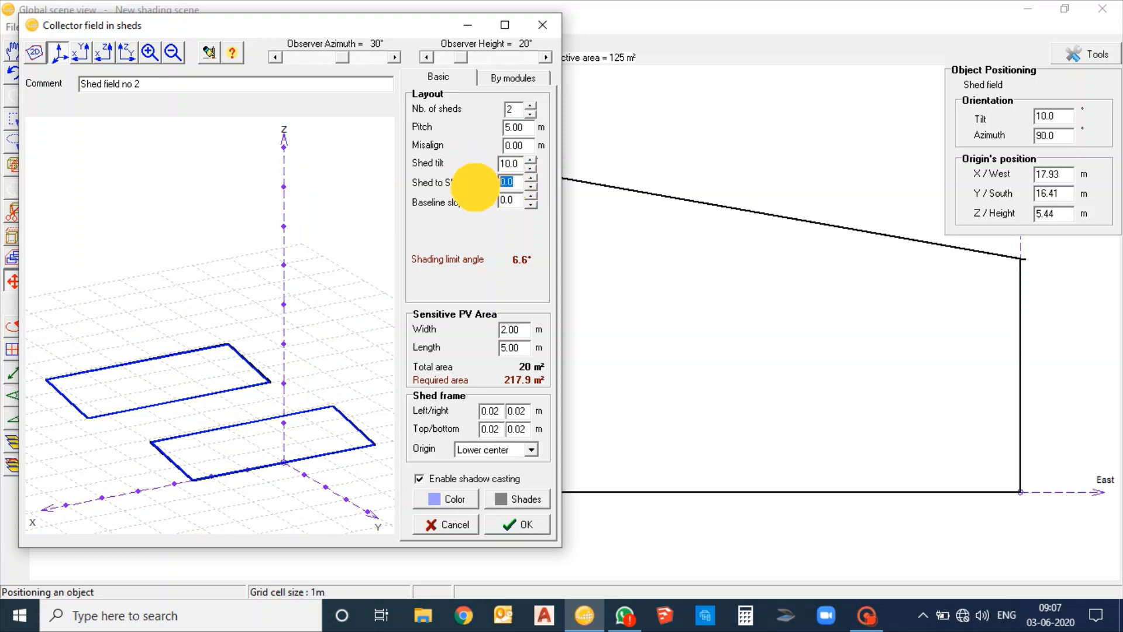
pyautogui.write('1')
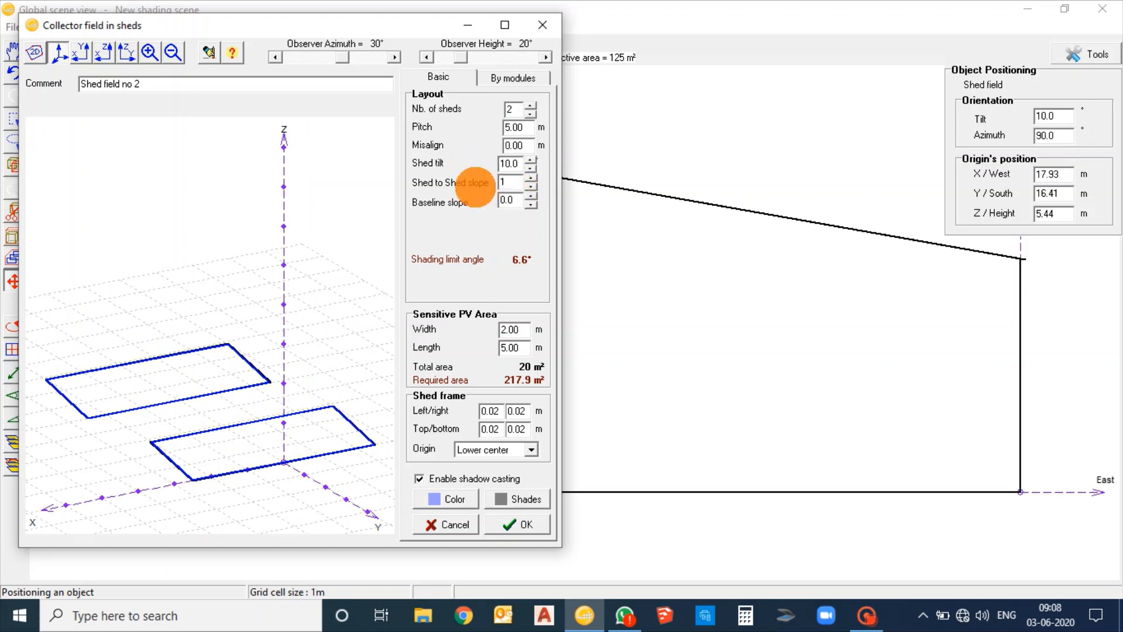
pyautogui.write('9')
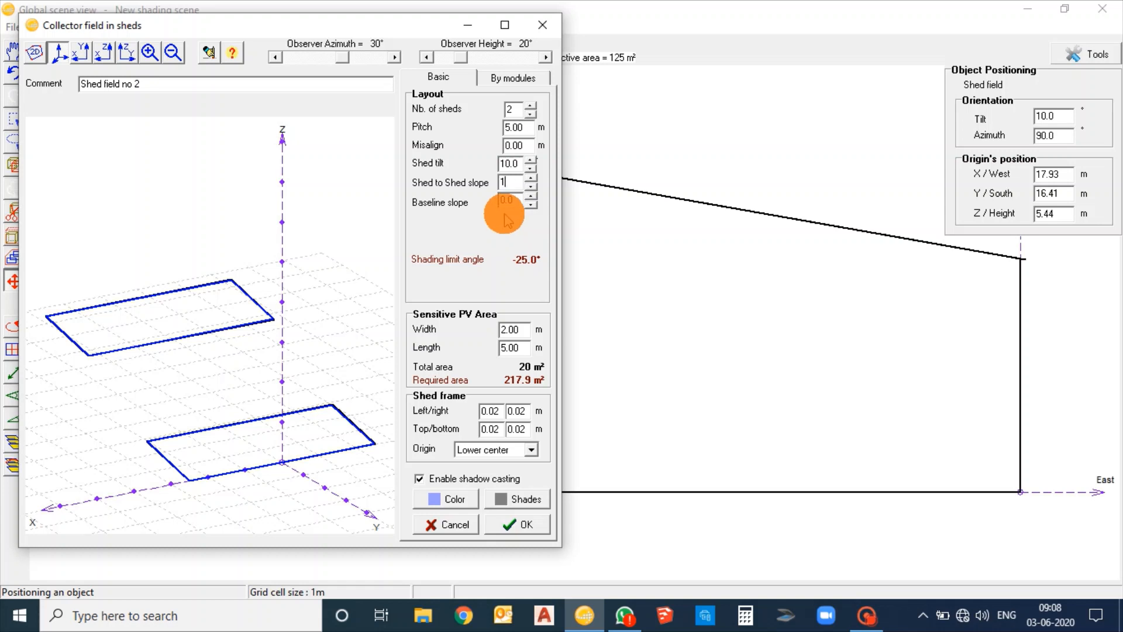
pyautogui.write('0')
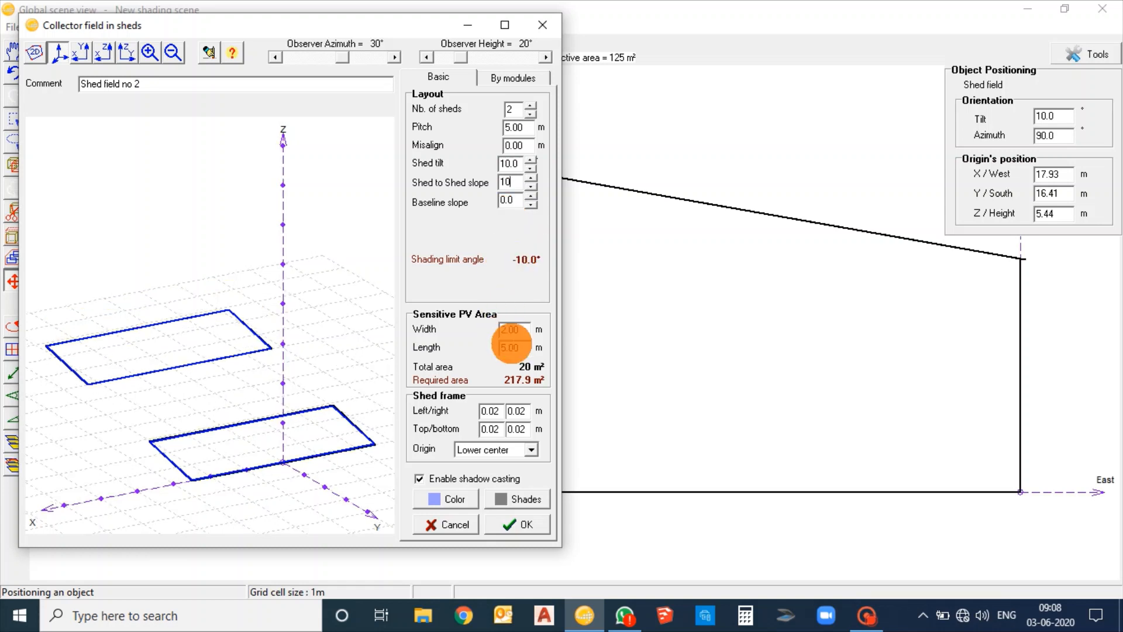
# Fit the second shed field to 15 modules in X and 2 in Y per shed, and place it in the scene
pyautogui.click(516, 76)
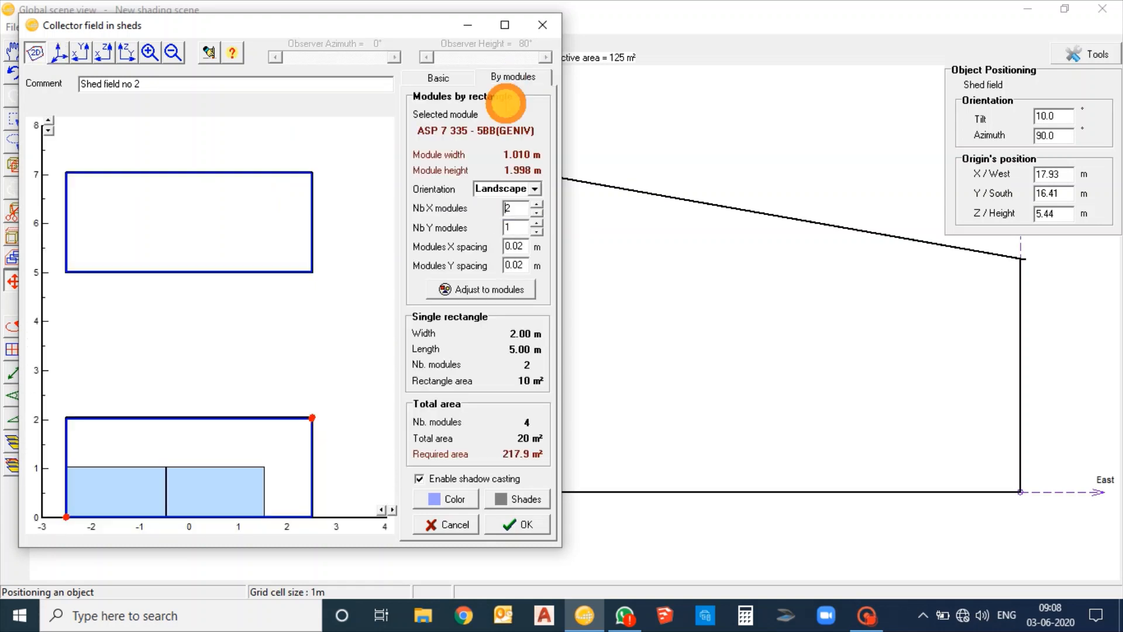
pyautogui.doubleClick(517, 209)
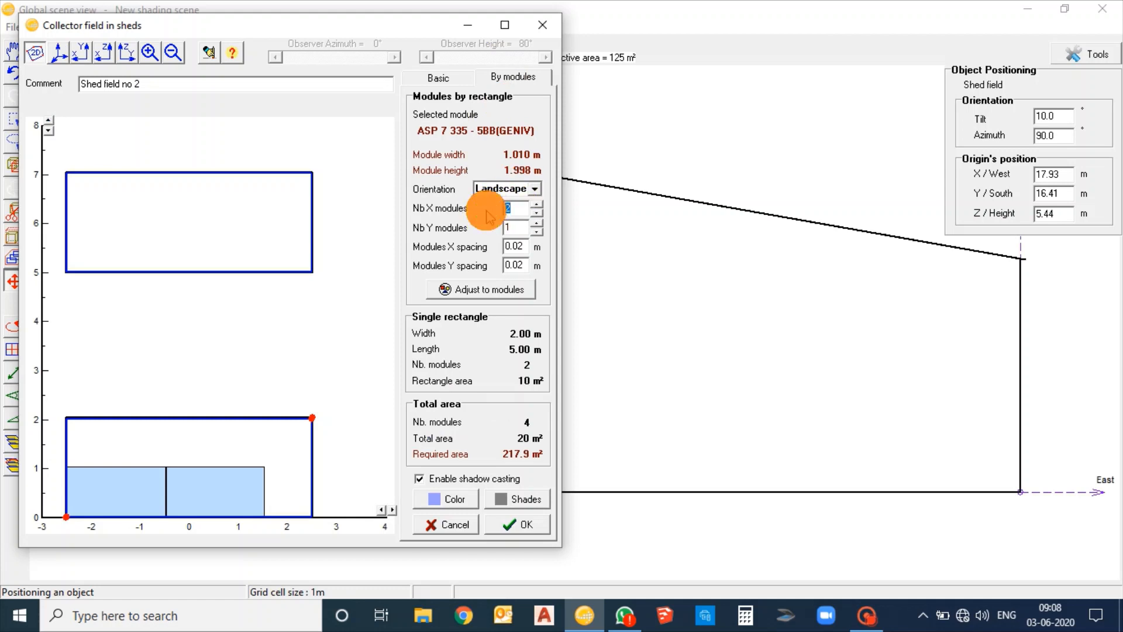
pyautogui.write('15')
pyautogui.doubleClick(503, 226)
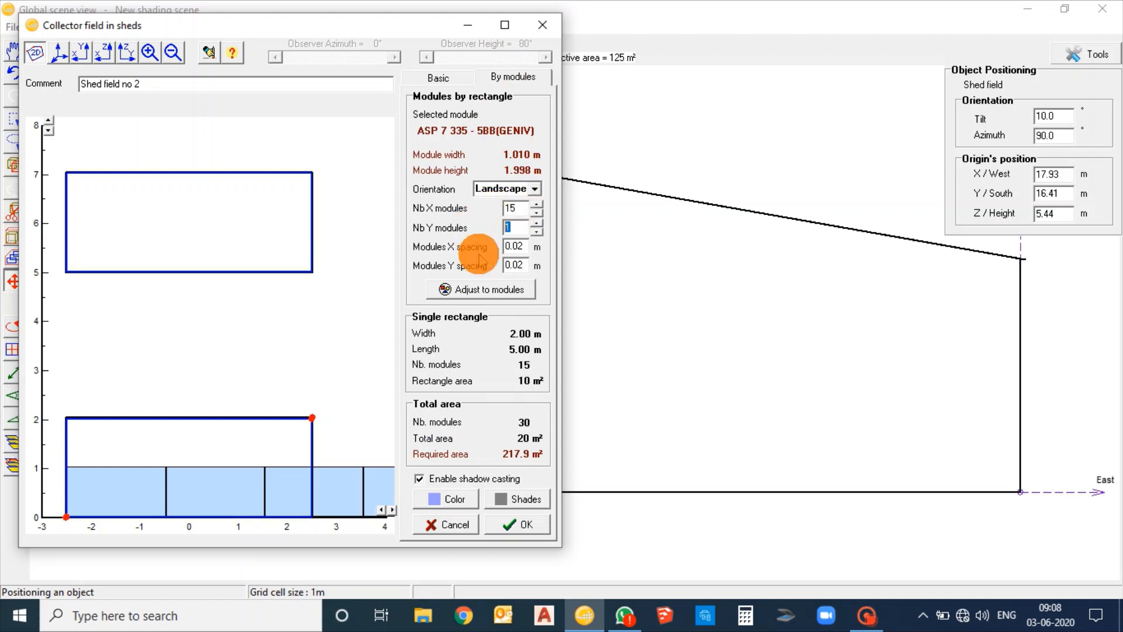
pyautogui.write('2')
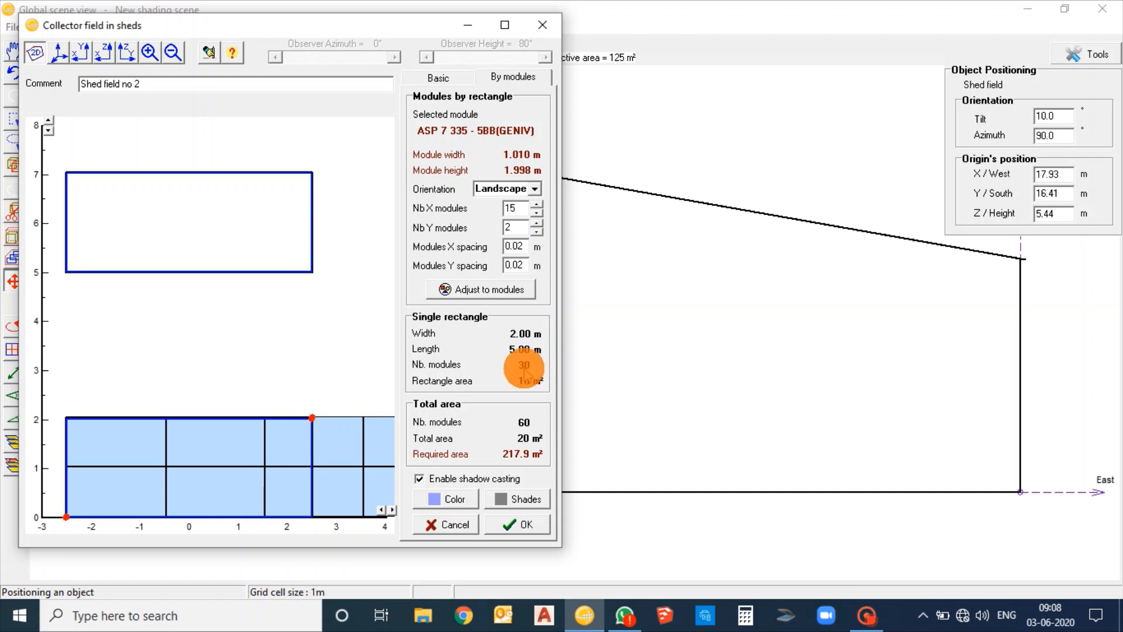
pyautogui.click(487, 290)
pyautogui.click(525, 523)
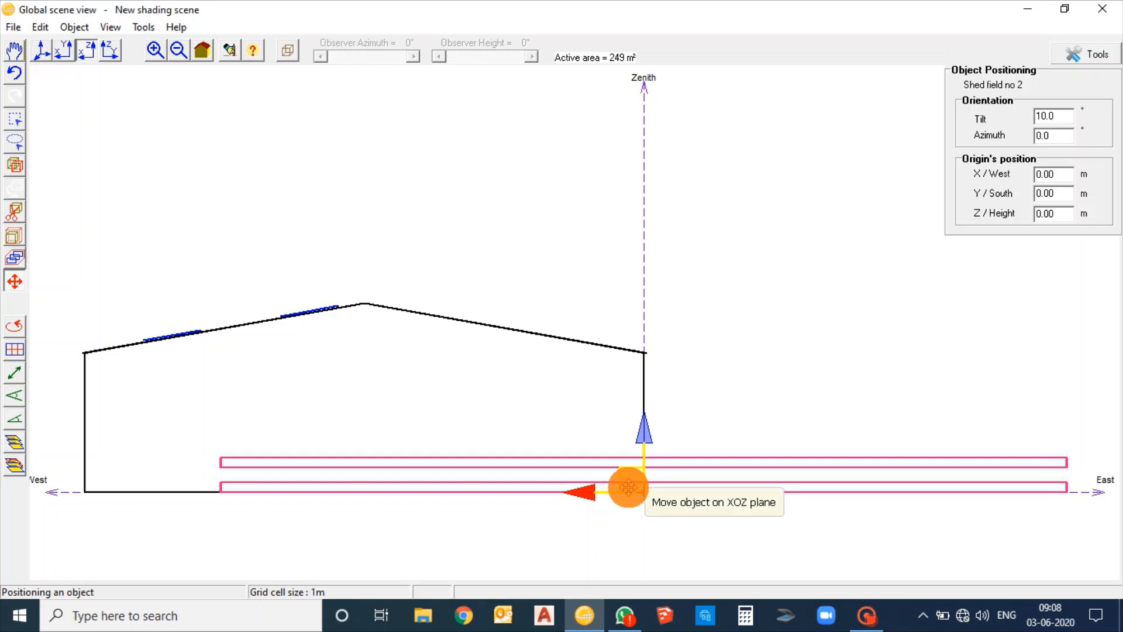
# Lift the second shed field to about X 1.9 m and Z 7.1 m, and set its azimuth to -90°
pyautogui.moveTo(632, 478); pyautogui.dragTo(582, 282)
pyautogui.moveTo(1061, 135); pyautogui.dragTo(987, 136)
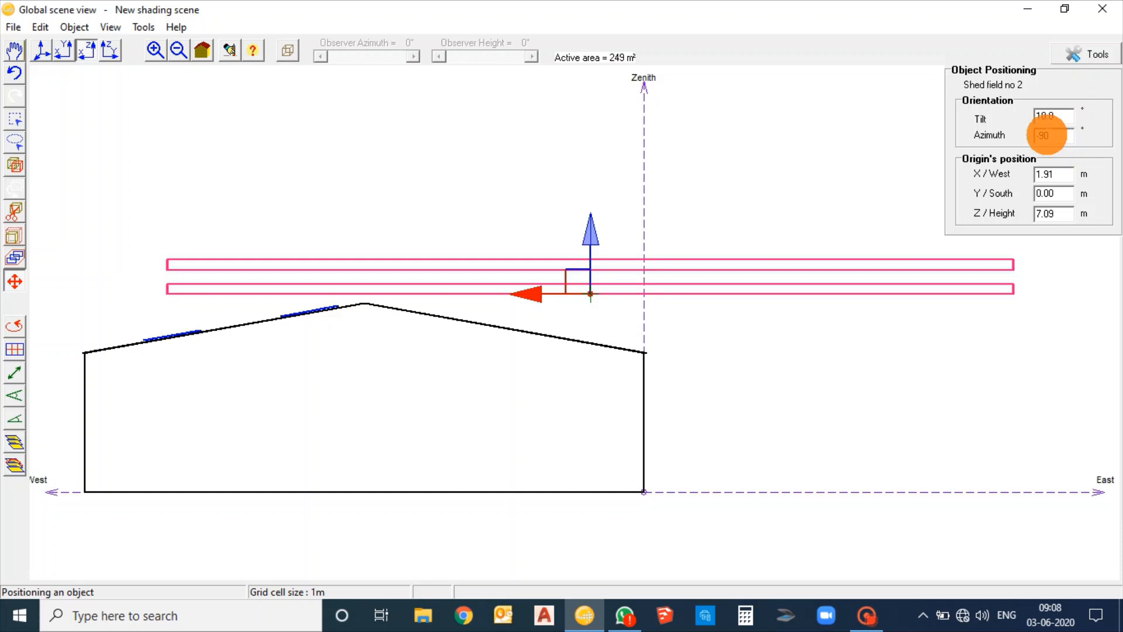
pyautogui.click(1060, 214)
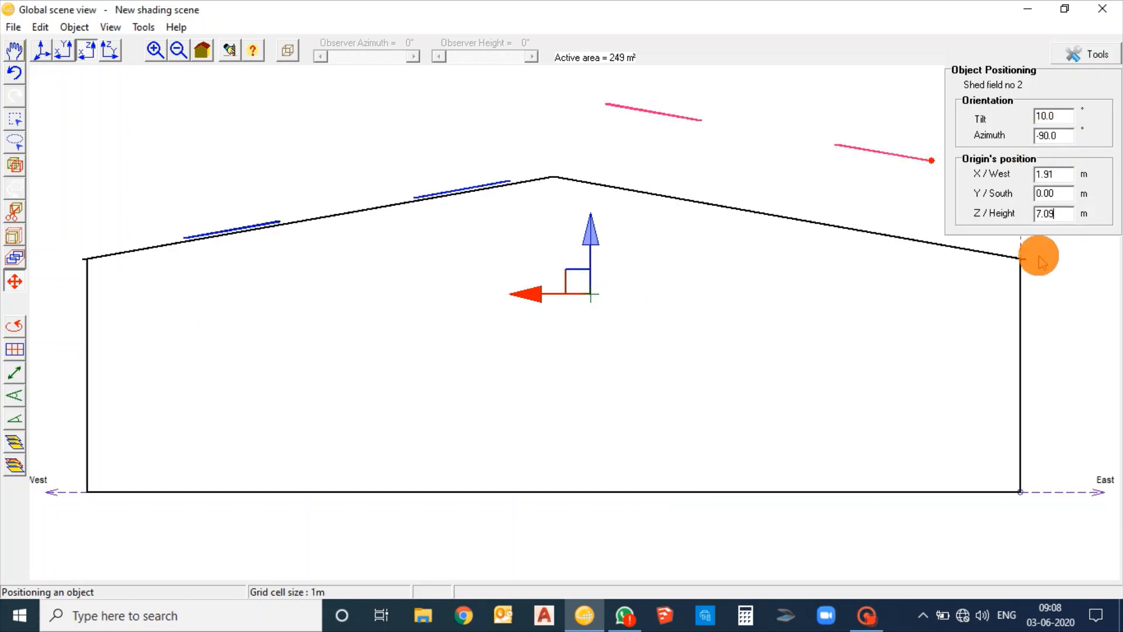
# Lower the second shed field onto the east roof slope, at about X 1.4 m and Z 5.3 m
pyautogui.moveTo(733, 325); pyautogui.dragTo(574, 328)
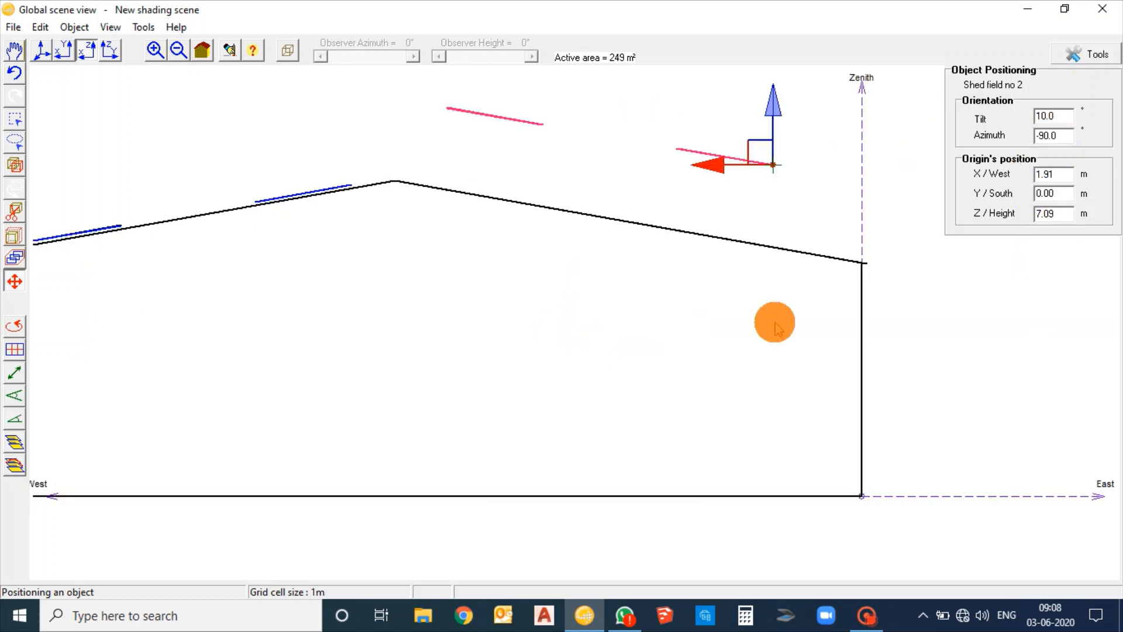
pyautogui.moveTo(767, 159); pyautogui.dragTo(787, 230)
pyautogui.moveTo(787, 234); pyautogui.dragTo(786, 238)
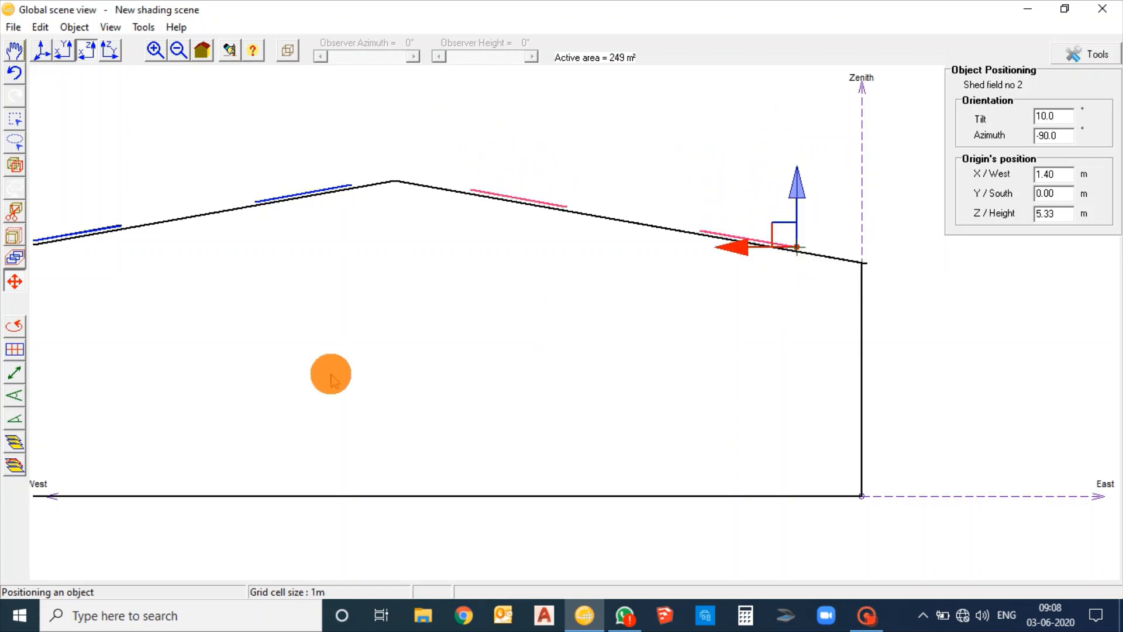
pyautogui.moveTo(470, 365); pyautogui.dragTo(580, 371, button='middle')
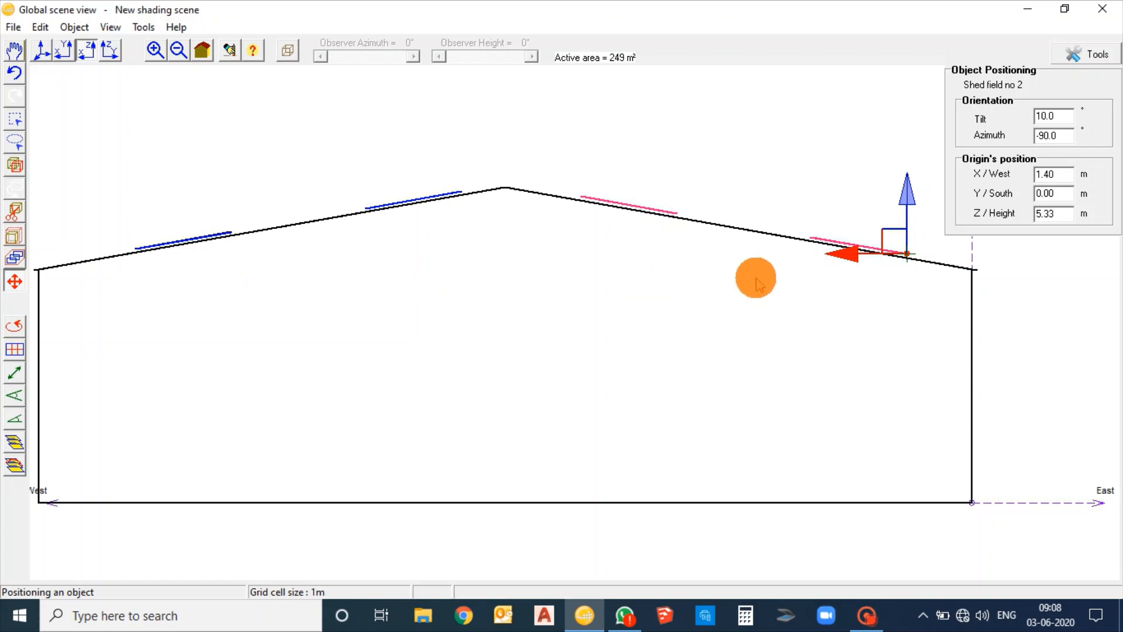
# Shift the second shed field south along the east roof slope to about X 1.1 m and Y 16.2 m, checking it from several views
pyautogui.click(61, 50)
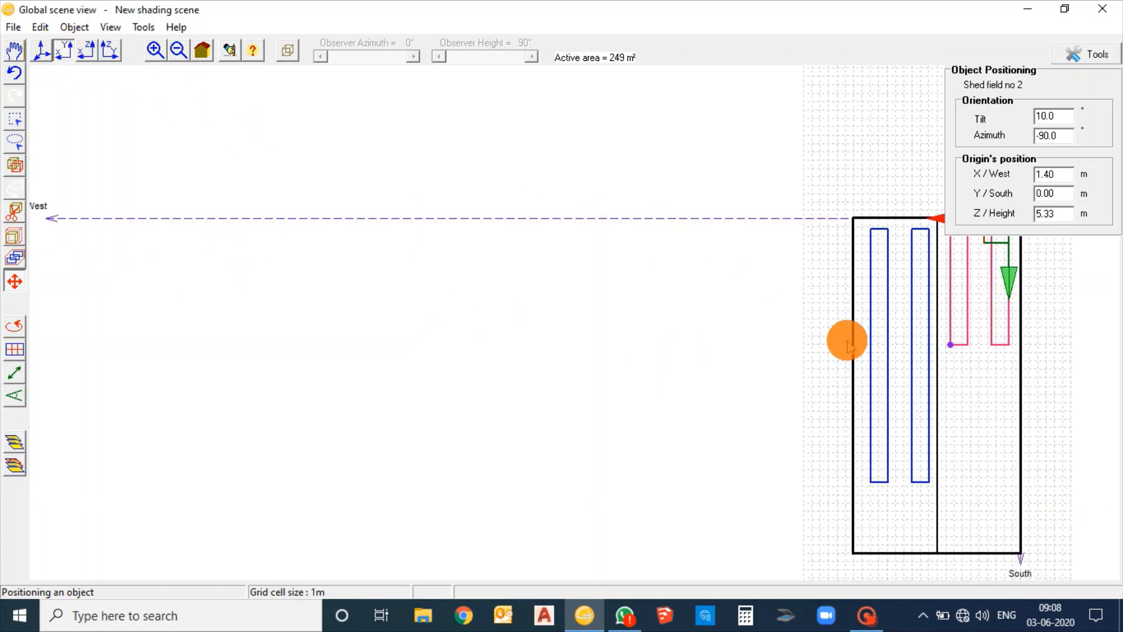
pyautogui.moveTo(834, 361); pyautogui.dragTo(487, 356)
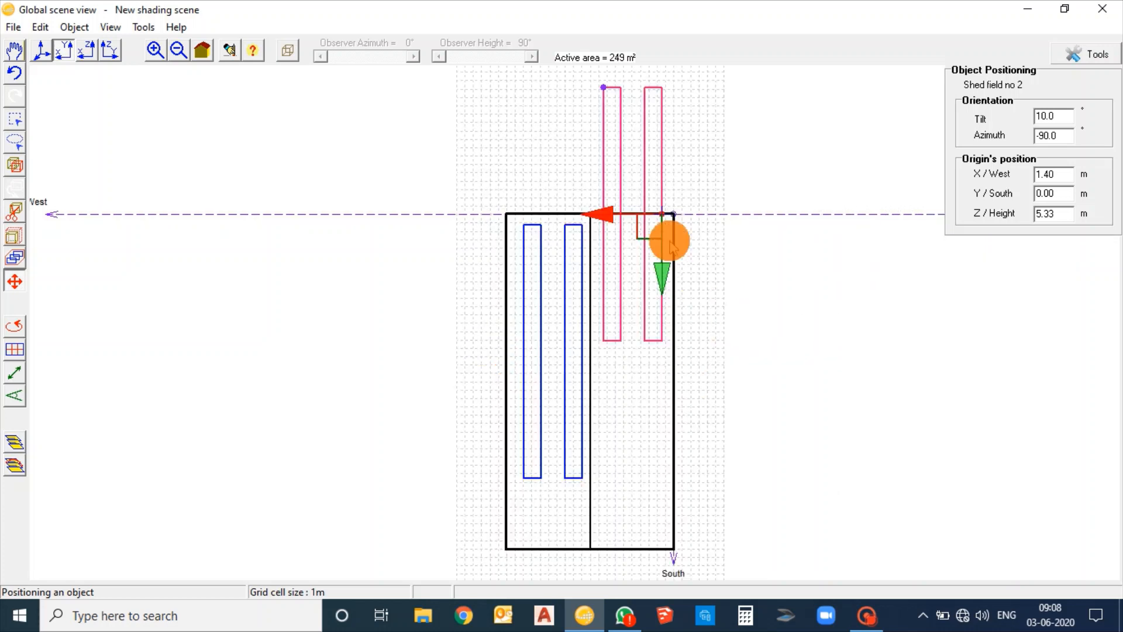
pyautogui.moveTo(651, 240); pyautogui.dragTo(645, 364)
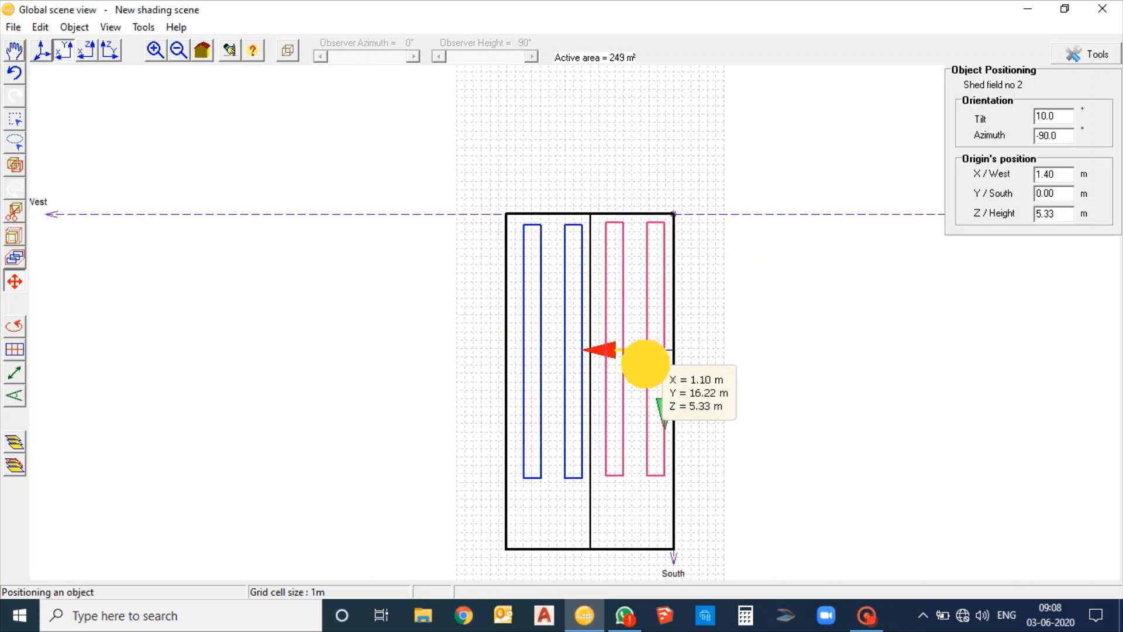
pyautogui.click(86, 54)
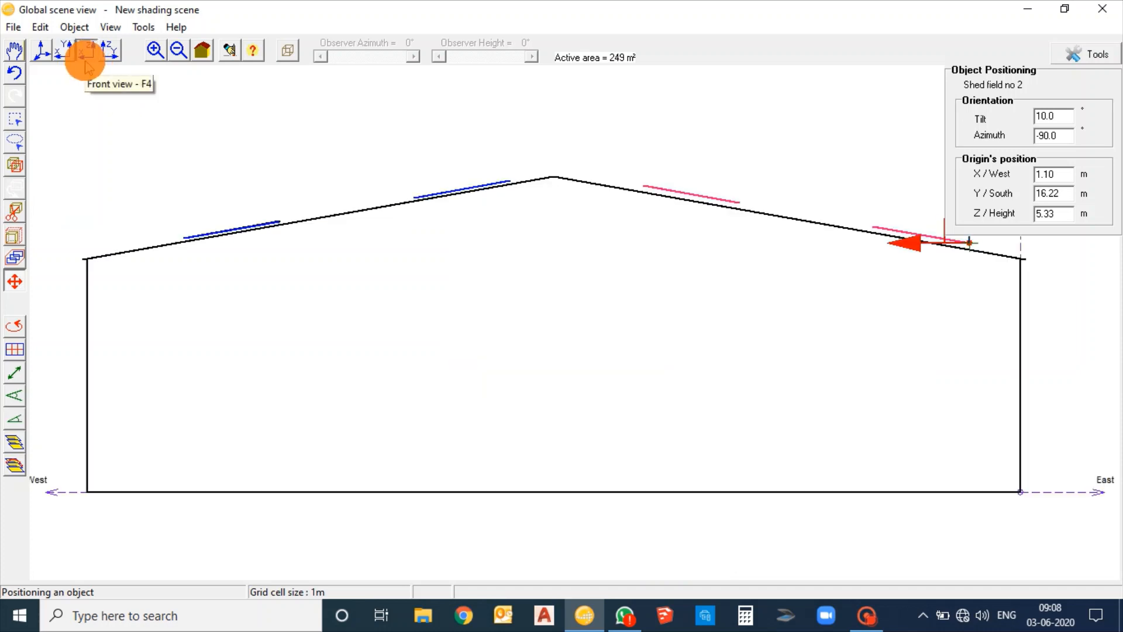
pyautogui.click(109, 50)
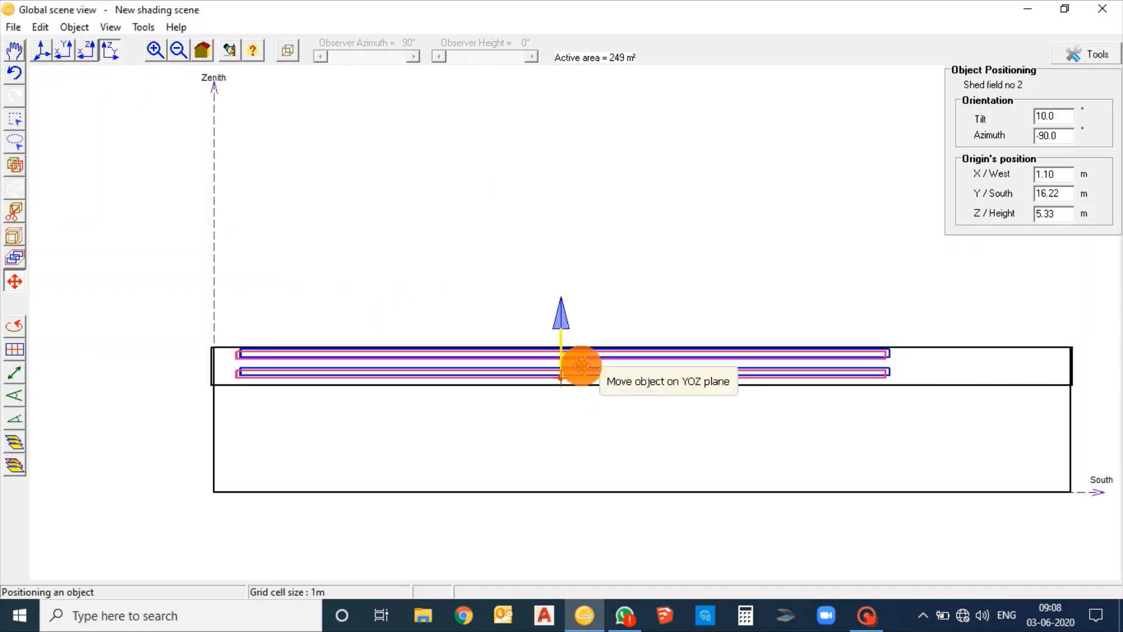
pyautogui.moveTo(577, 361); pyautogui.dragTo(577, 360)
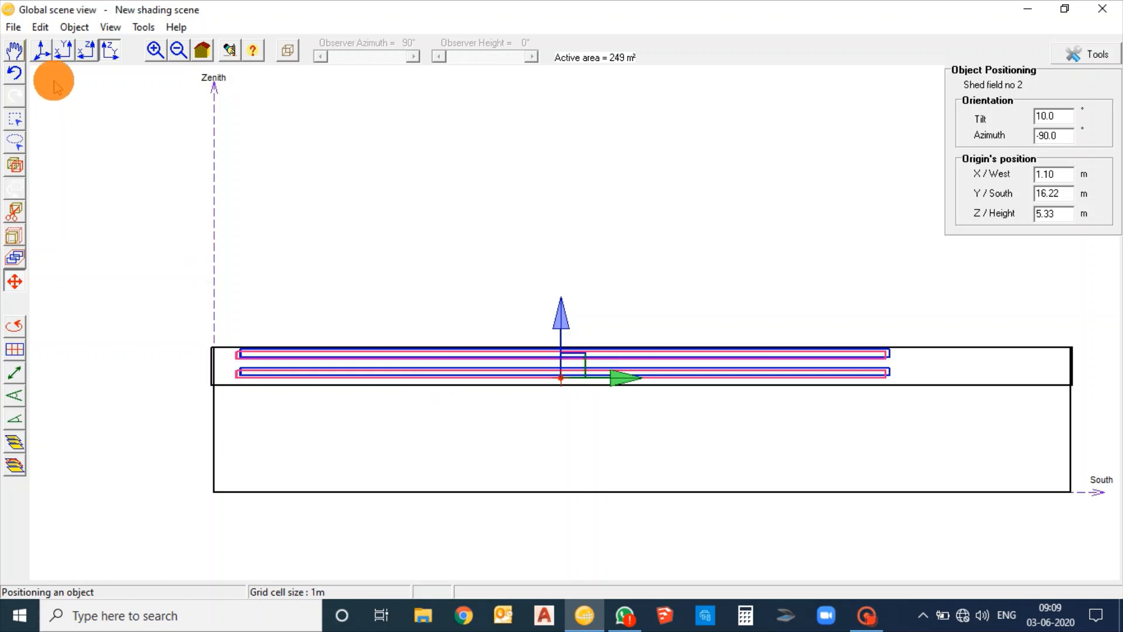
pyautogui.click(42, 51)
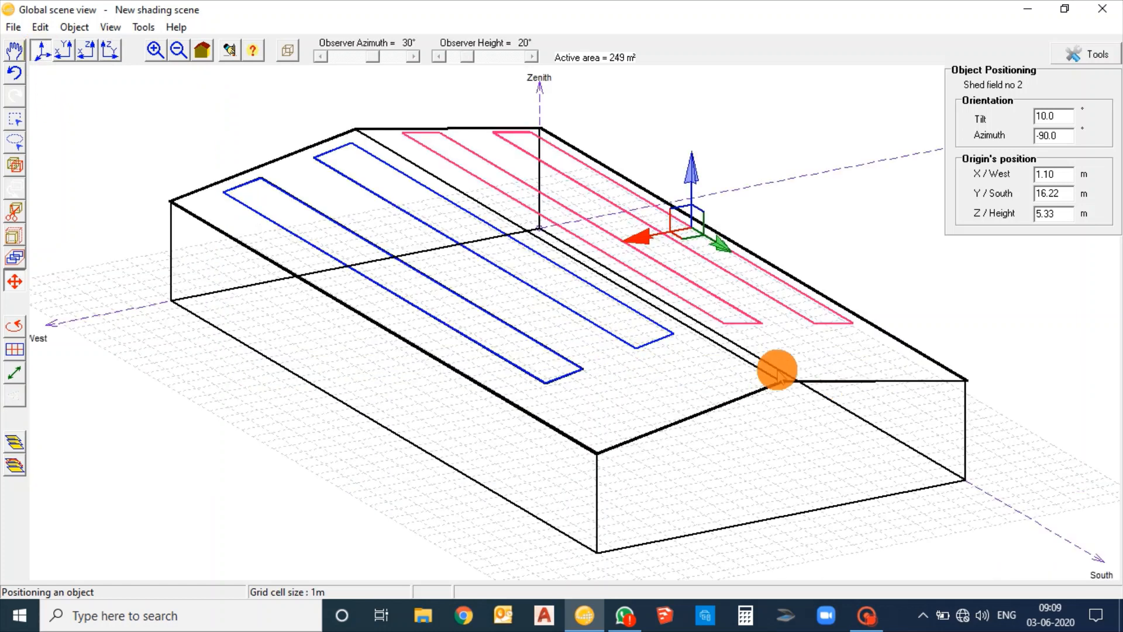
pyautogui.click(1031, 342)
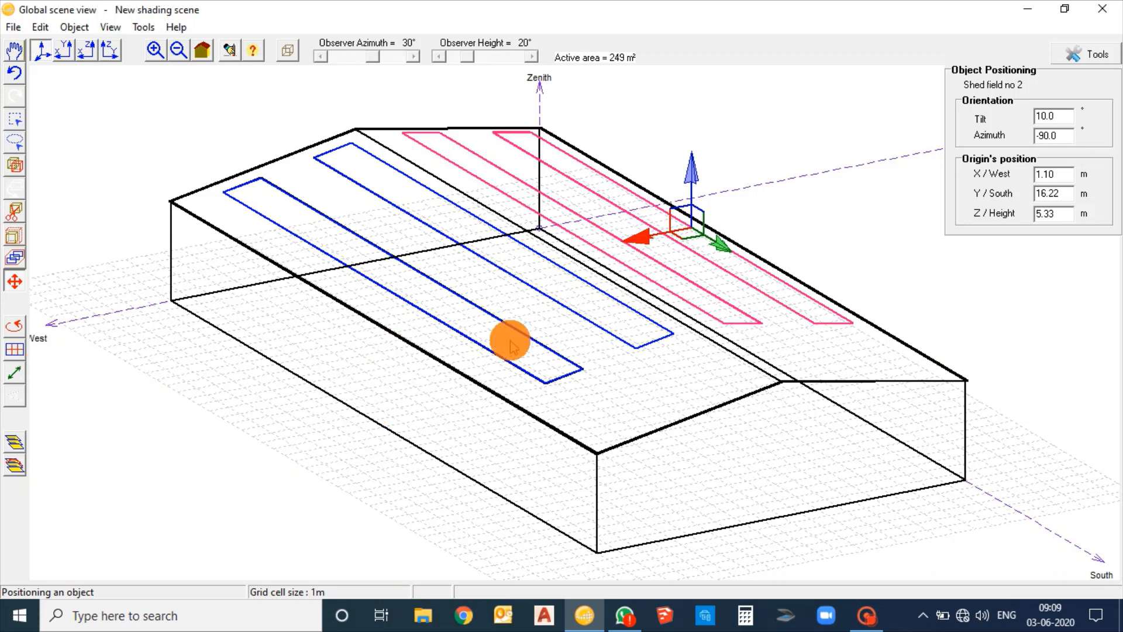
# Partition the west shed field into 15 strings in width and 2 in height, applied identically to all PV fields
pyautogui.click(490, 354)
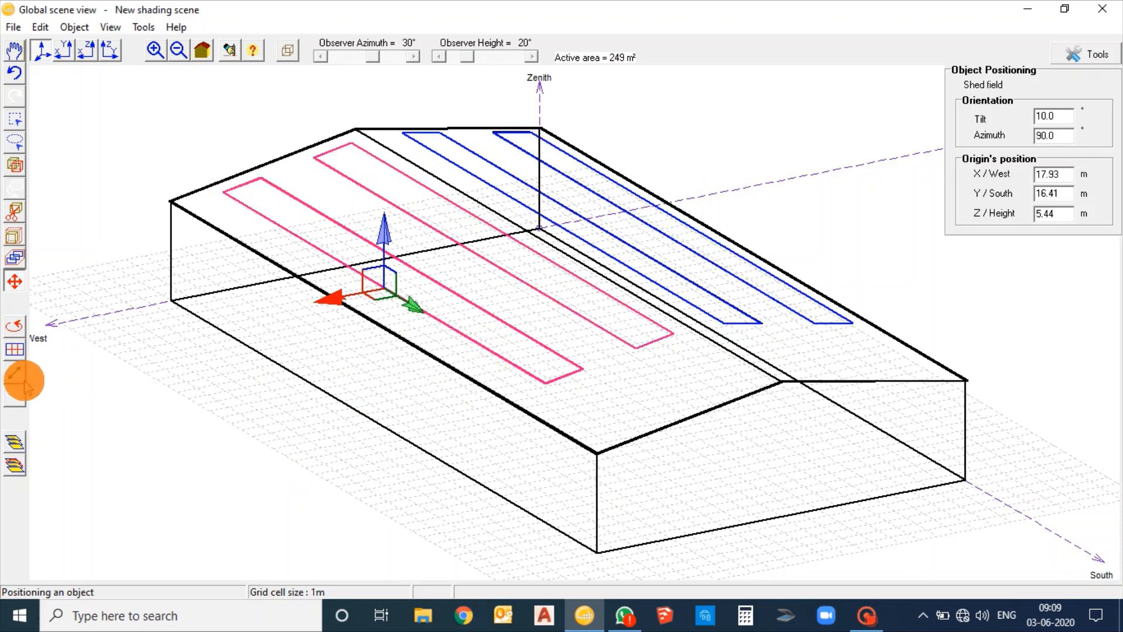
pyautogui.click(15, 349)
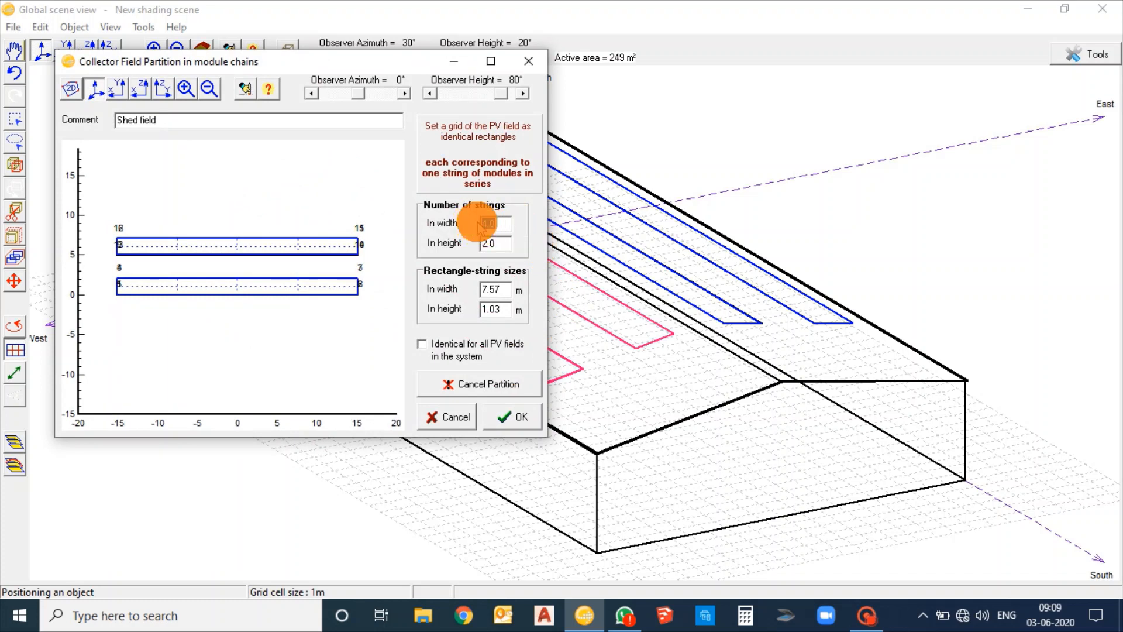
pyautogui.write('5')
pyautogui.click(501, 242)
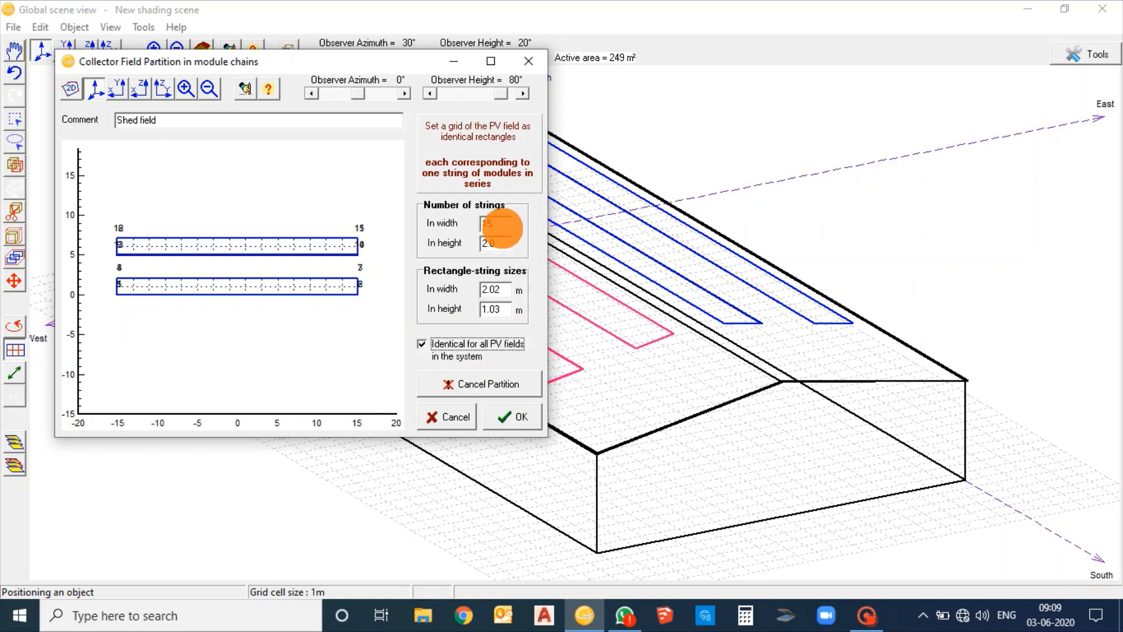
pyautogui.click(502, 226)
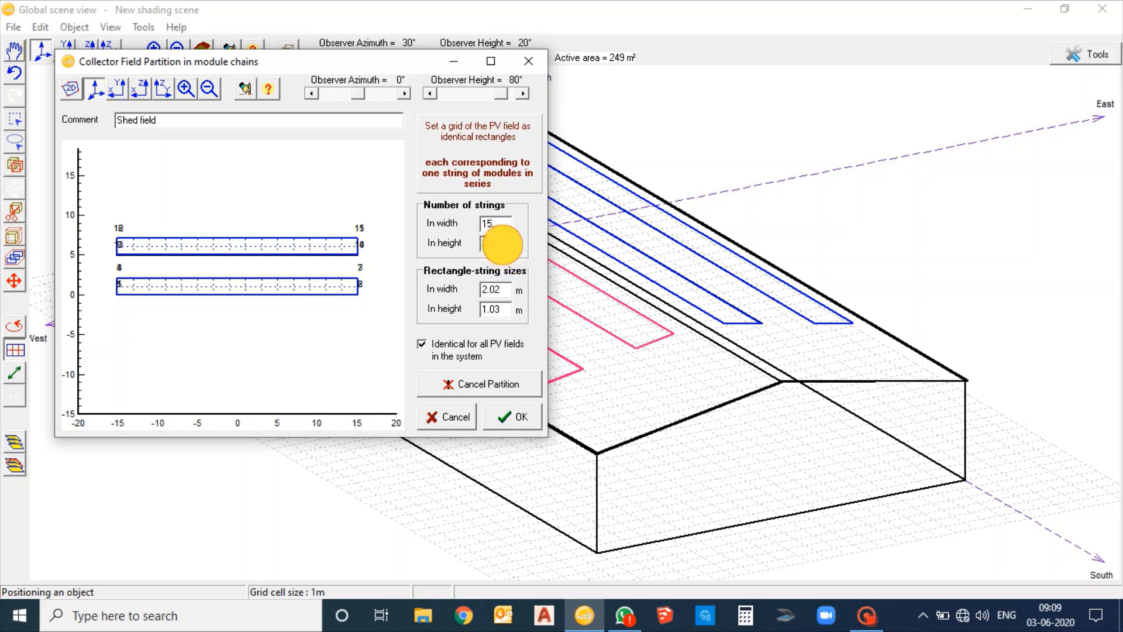
pyautogui.click(507, 416)
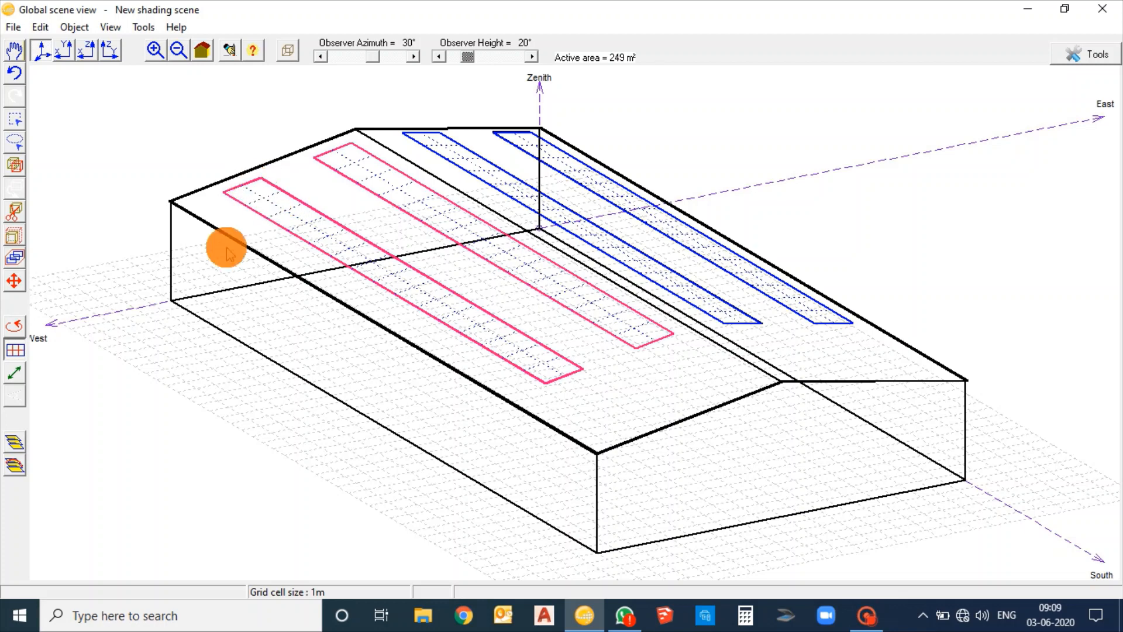
# Run the shadow animation over the scene for 21-12-2019
pyautogui.click(15, 443)
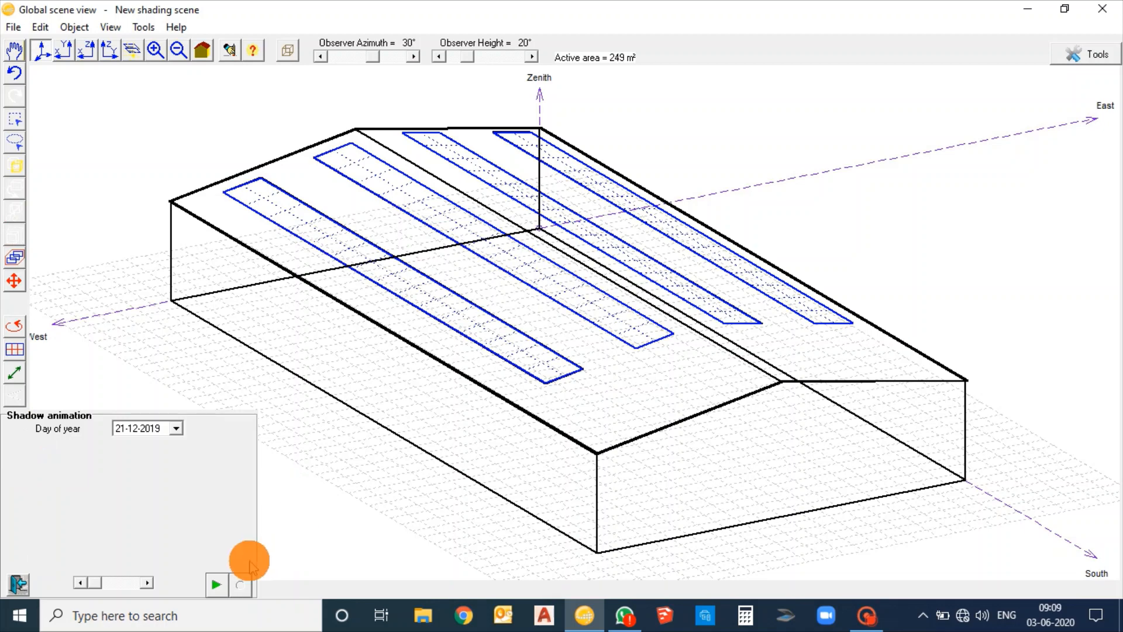
pyautogui.click(217, 585)
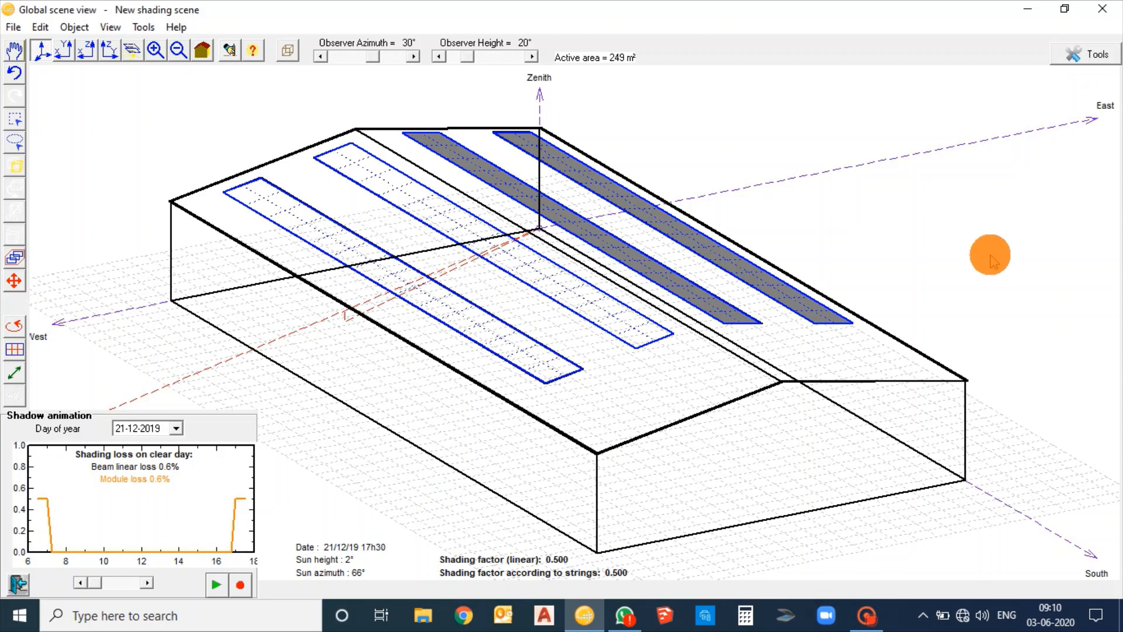
pyautogui.moveTo(991, 256); pyautogui.dragTo(1031, 257)
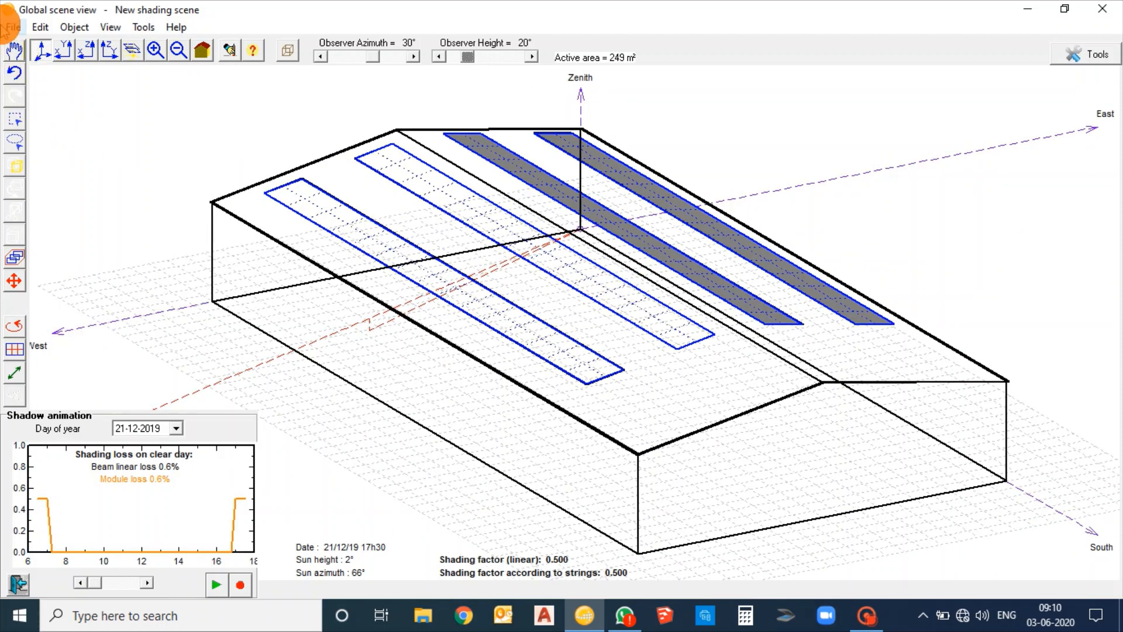
# Save the shading scene as a model under the file name Pondicherry
pyautogui.click(11, 27)
pyautogui.click(88, 132)
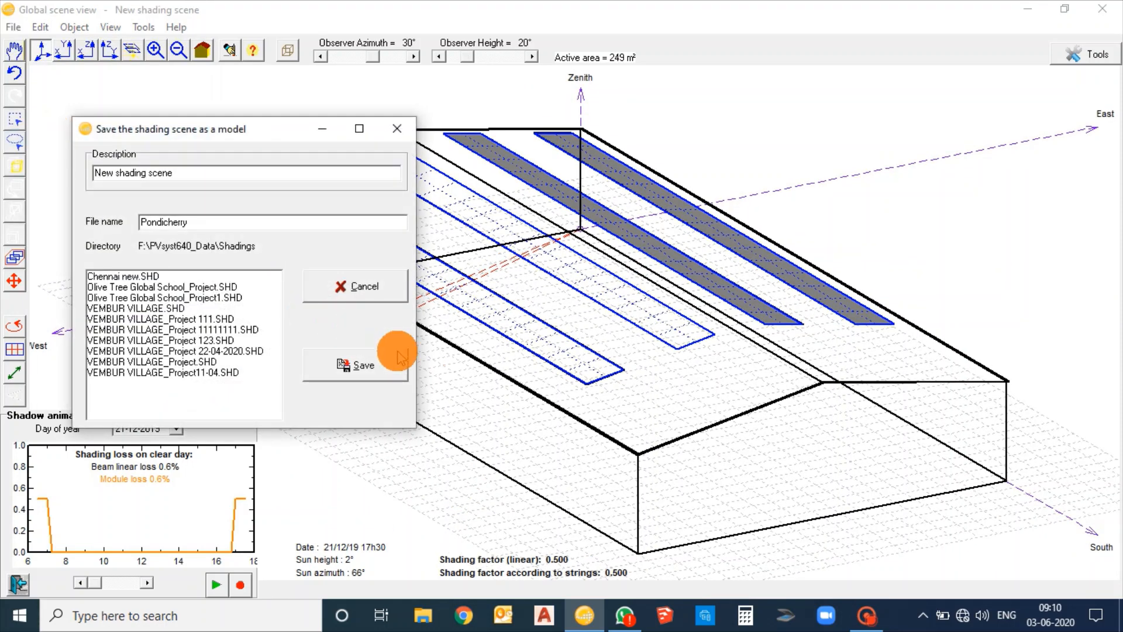
pyautogui.click(381, 368)
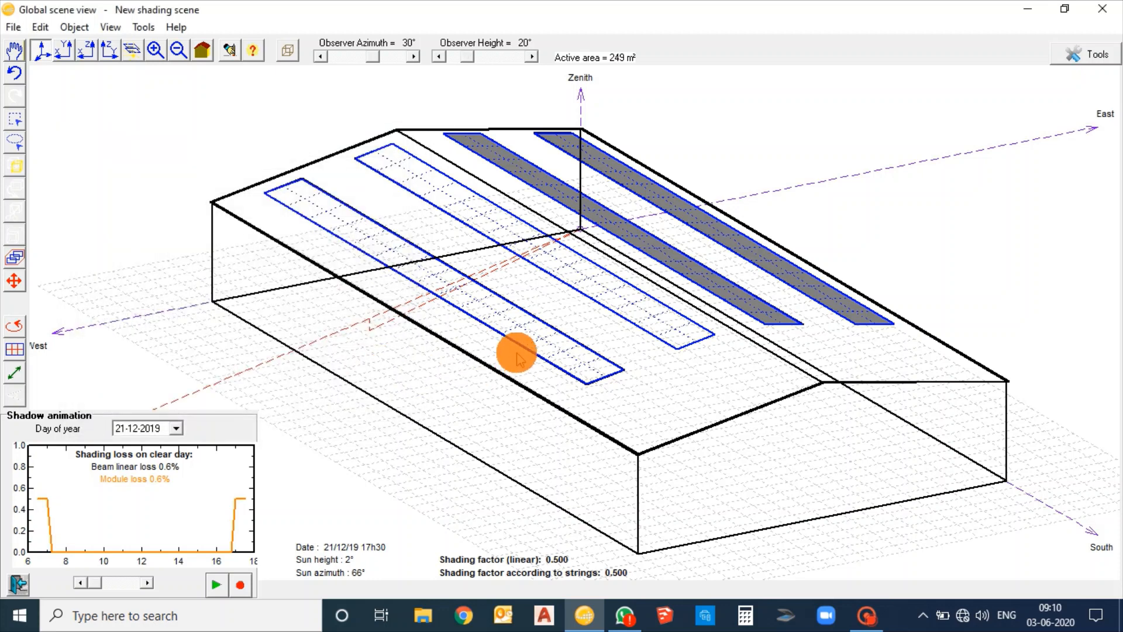
# Close the 3D scene keeping its modifications, and compute the shading factor tables
pyautogui.click(1107, 11)
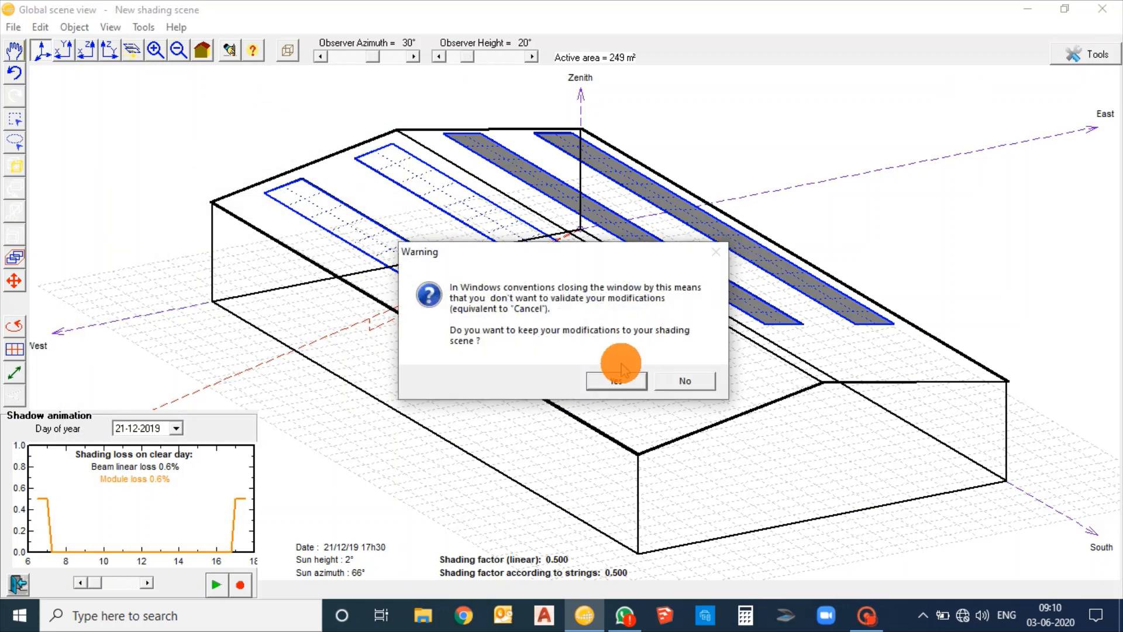
pyautogui.click(614, 378)
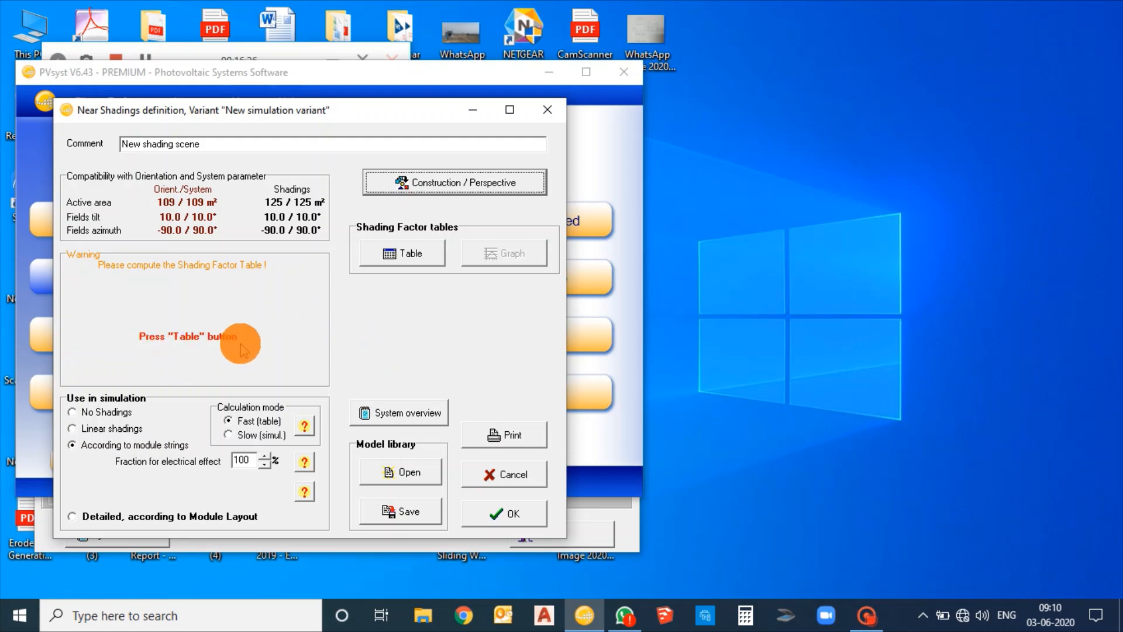
pyautogui.click(404, 256)
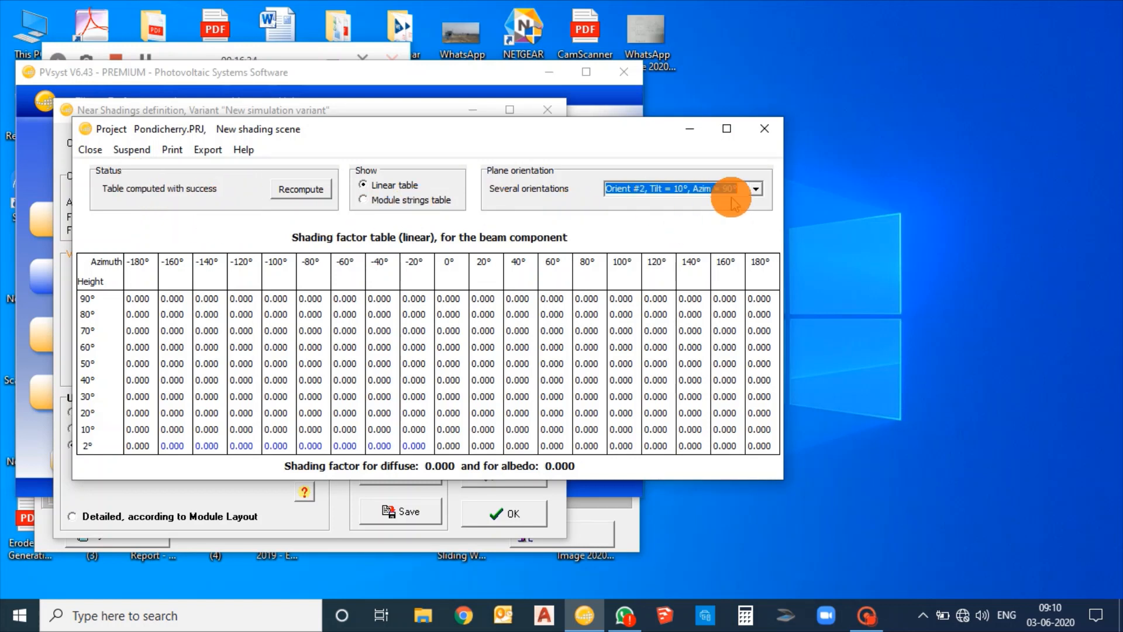
pyautogui.click(768, 133)
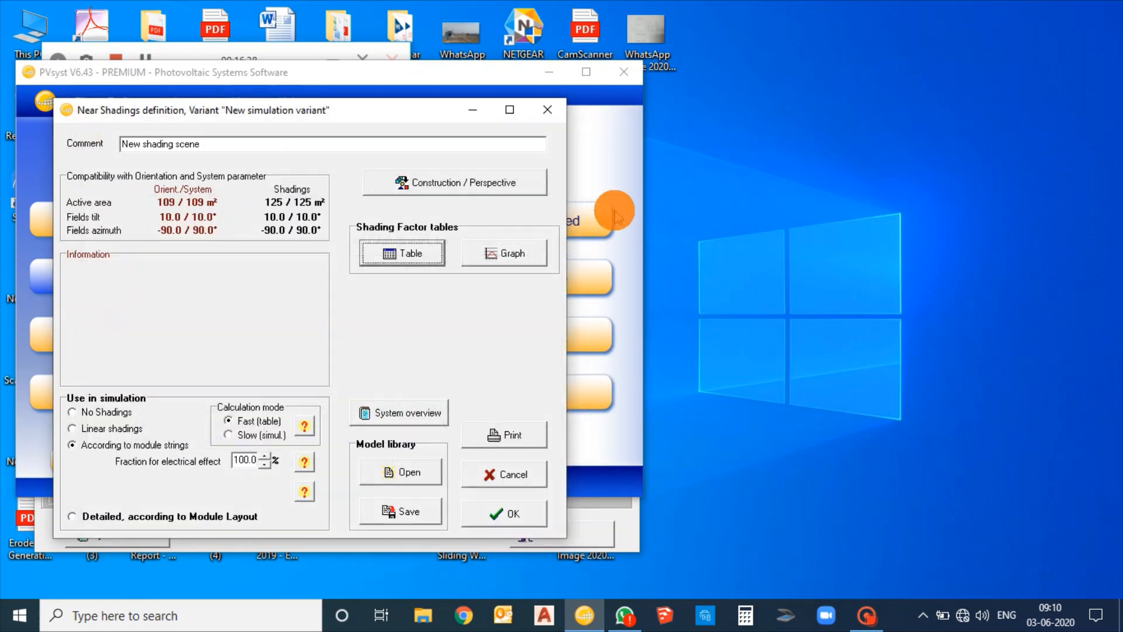
# Save the shading model again over the existing Pondicherry file and accept the near shadings definition
pyautogui.click(401, 514)
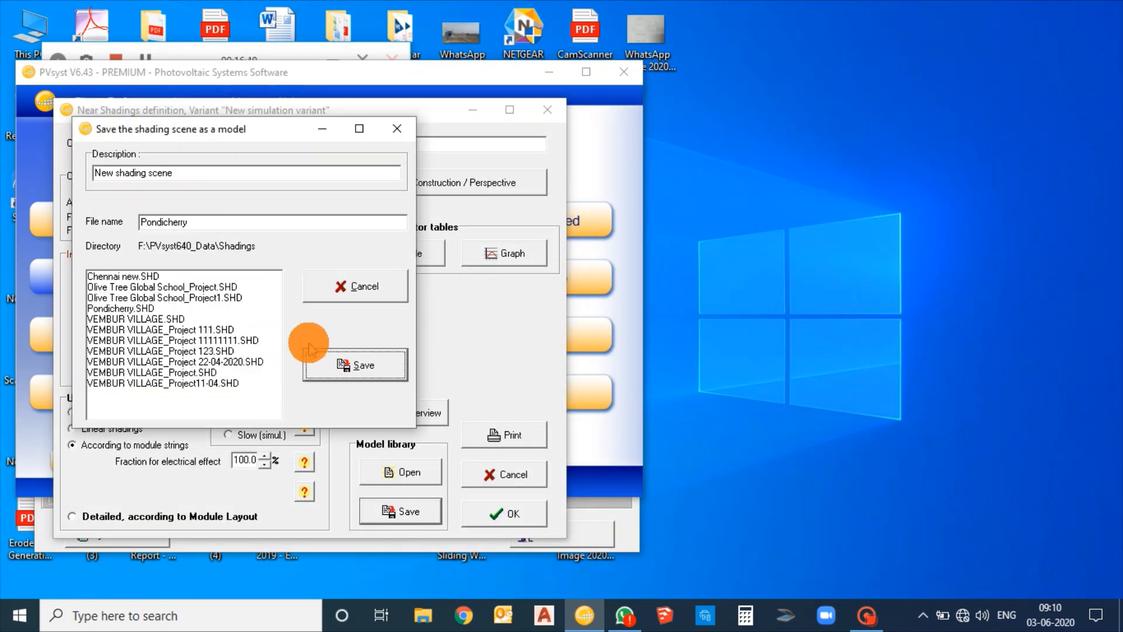
pyautogui.click(353, 368)
pyautogui.click(587, 372)
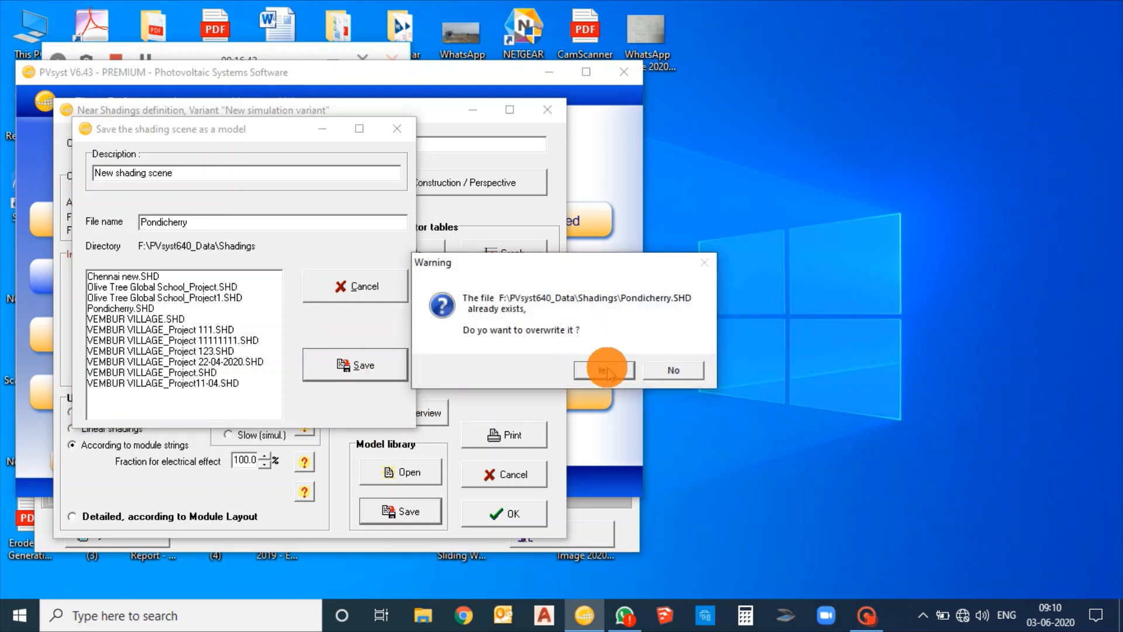
pyautogui.click(503, 510)
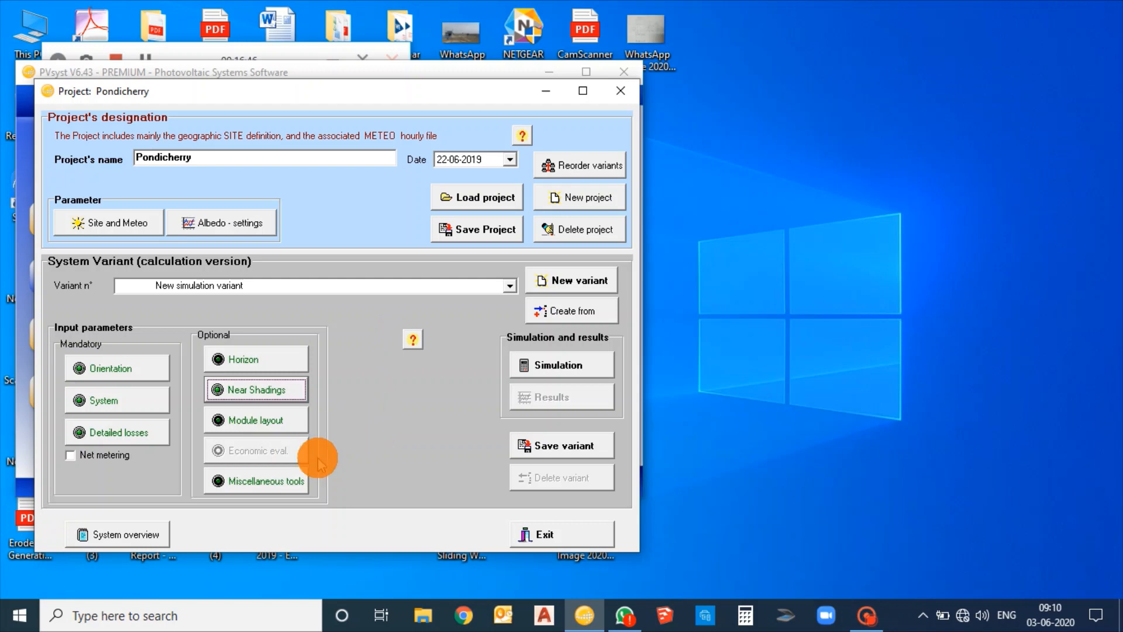
# Fill all shed tables with horizontal, centered modules in the module layout, and close the layout definition
pyautogui.click(285, 428)
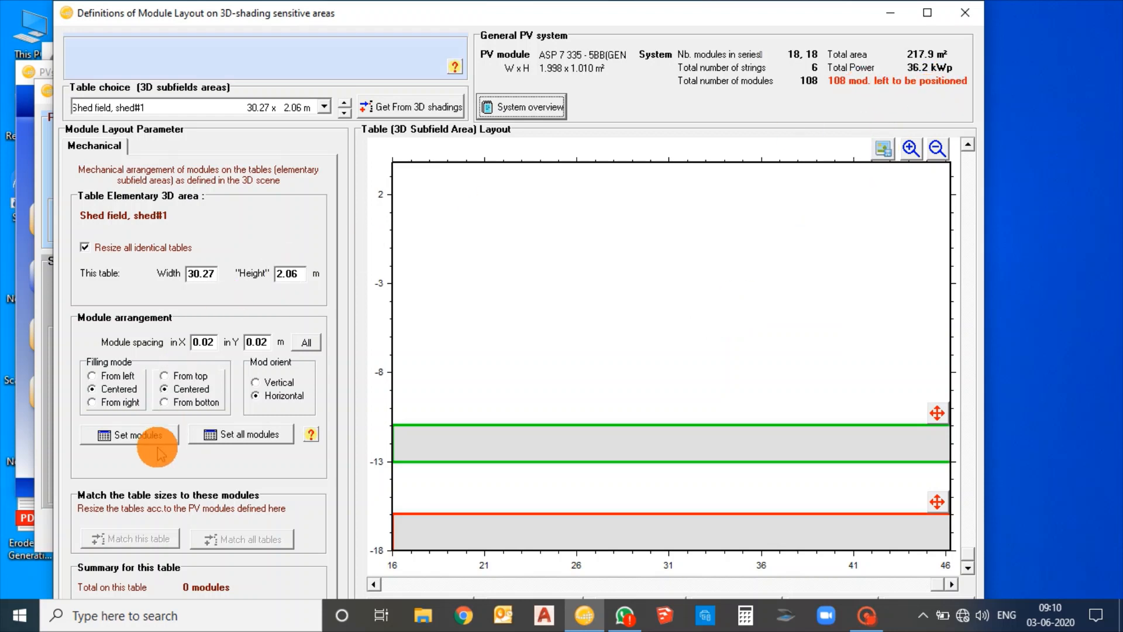
pyautogui.click(131, 435)
pyautogui.click(267, 444)
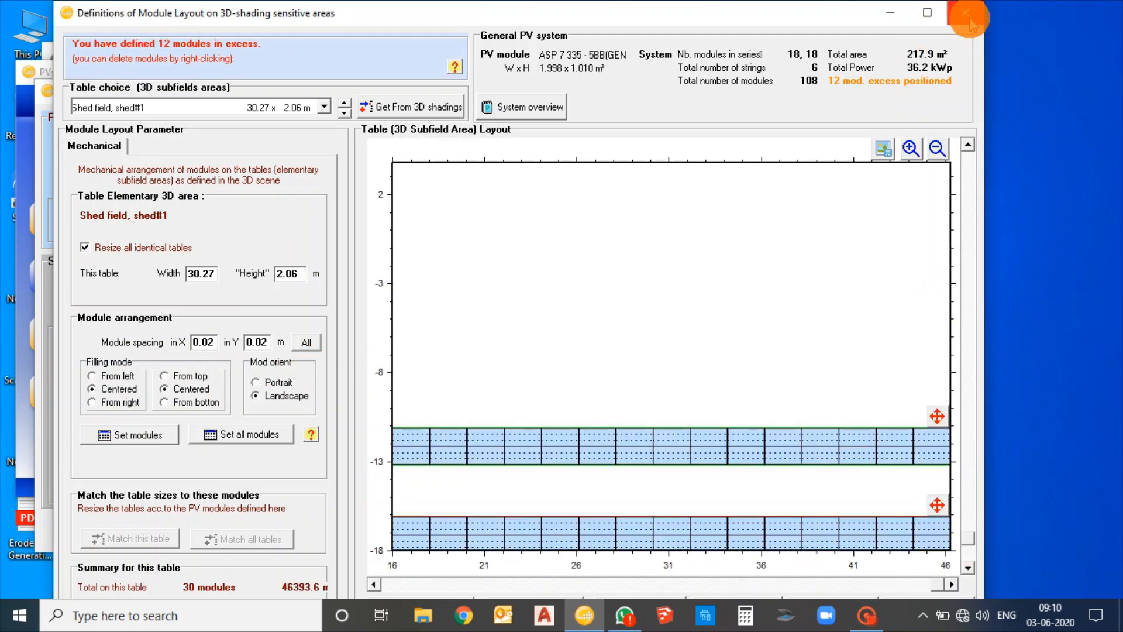
pyautogui.click(965, 13)
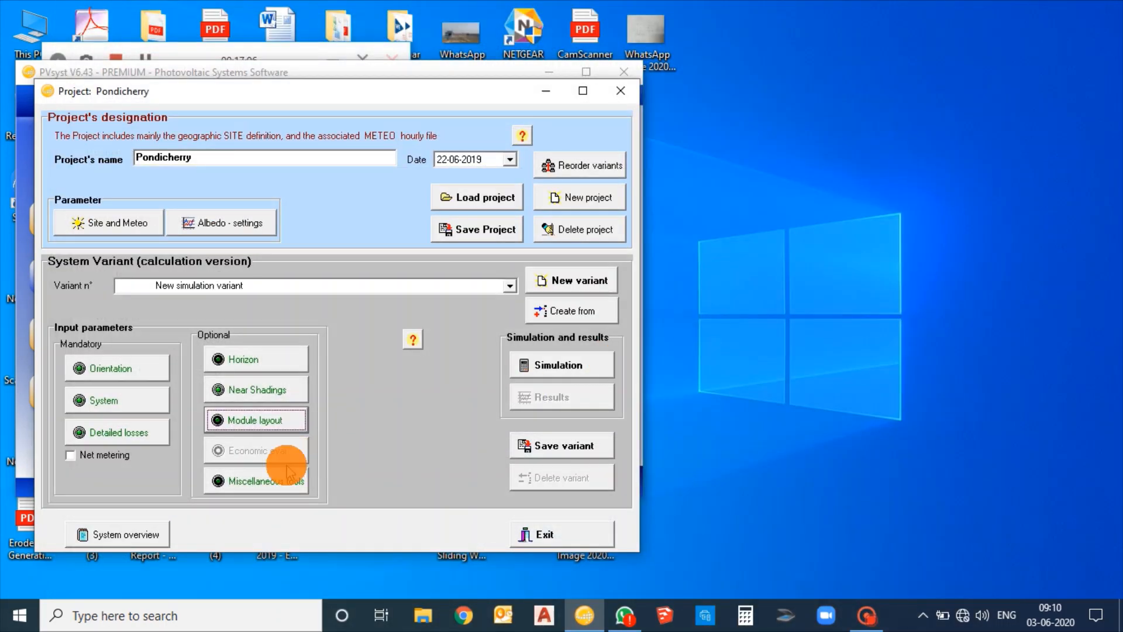
# Open the P50 - P90 estimation in the miscellaneous tools and set the annual variability to 2.5%
pyautogui.click(262, 480)
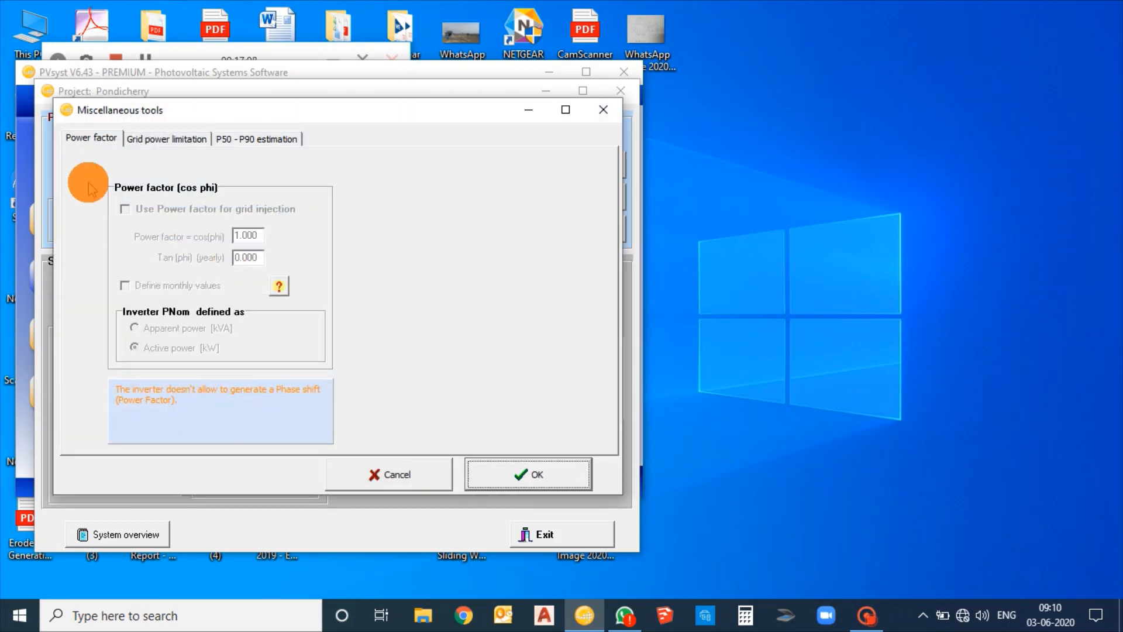
pyautogui.click(165, 140)
pyautogui.click(272, 140)
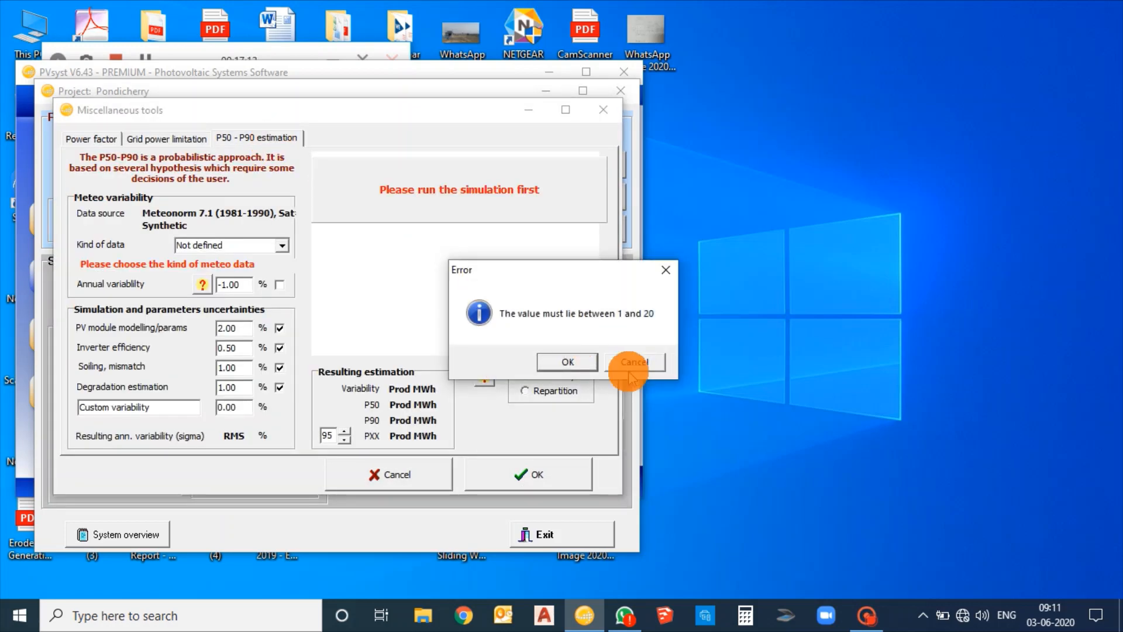
pyautogui.click(579, 362)
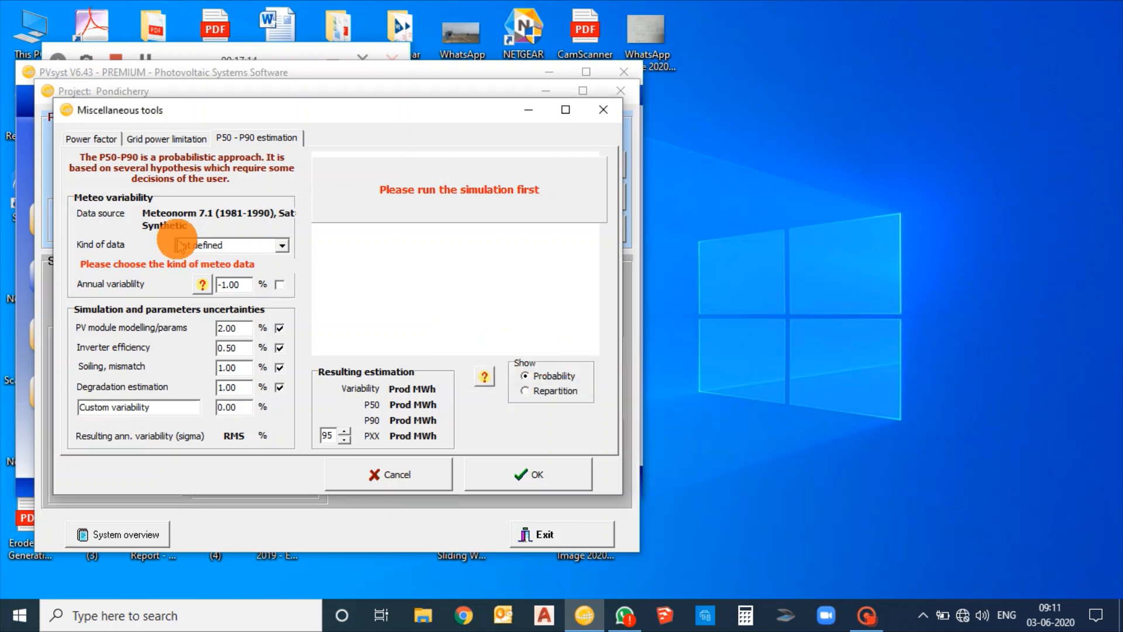
pyautogui.moveTo(249, 285); pyautogui.dragTo(198, 290)
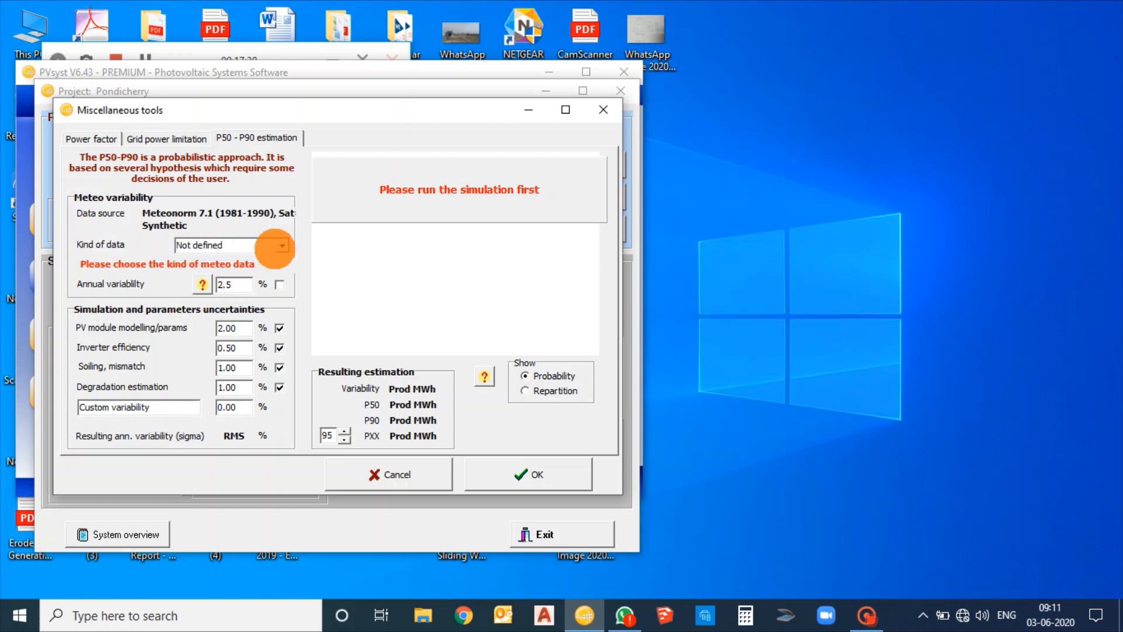
# Set the kind of meteo data to Specific year and accept the P50-P90 settings
pyautogui.click(281, 246)
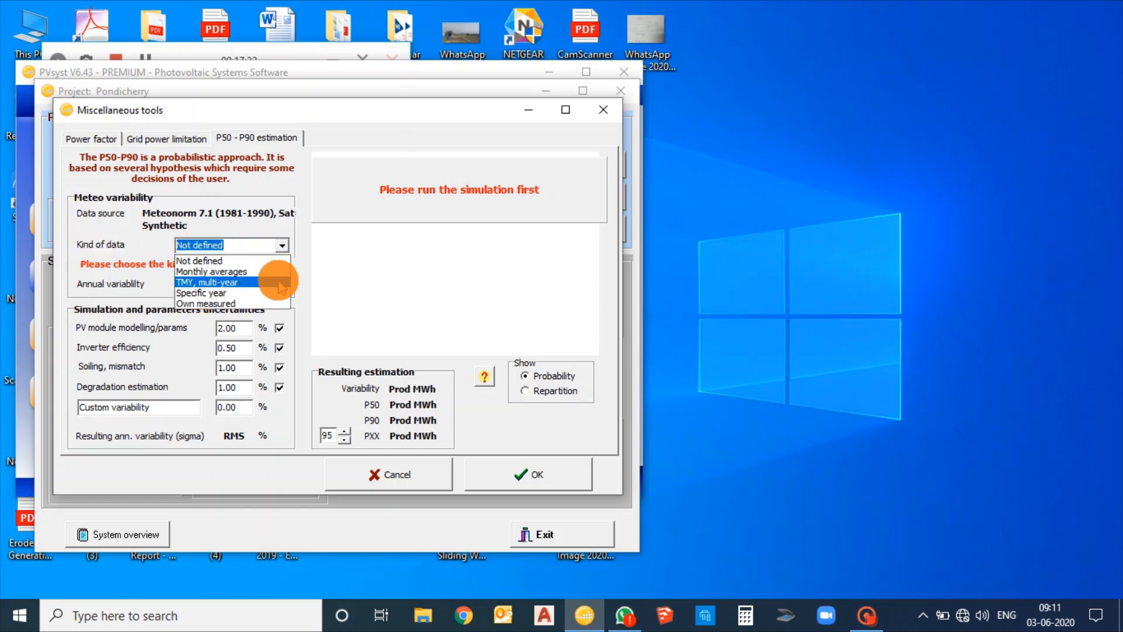
pyautogui.click(269, 294)
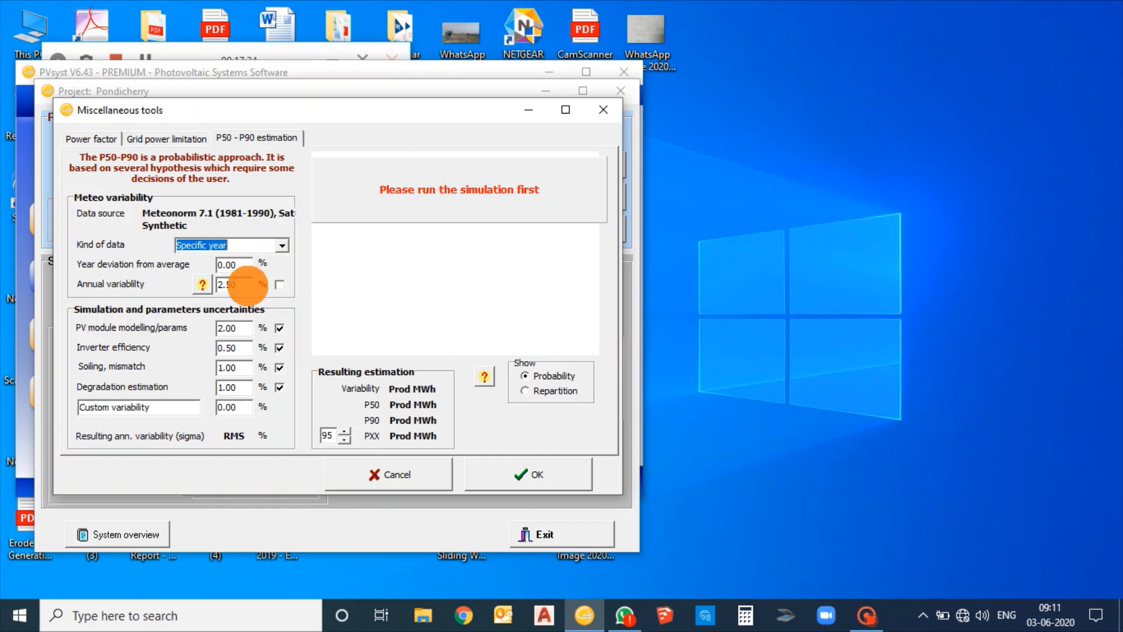
pyautogui.click(244, 269)
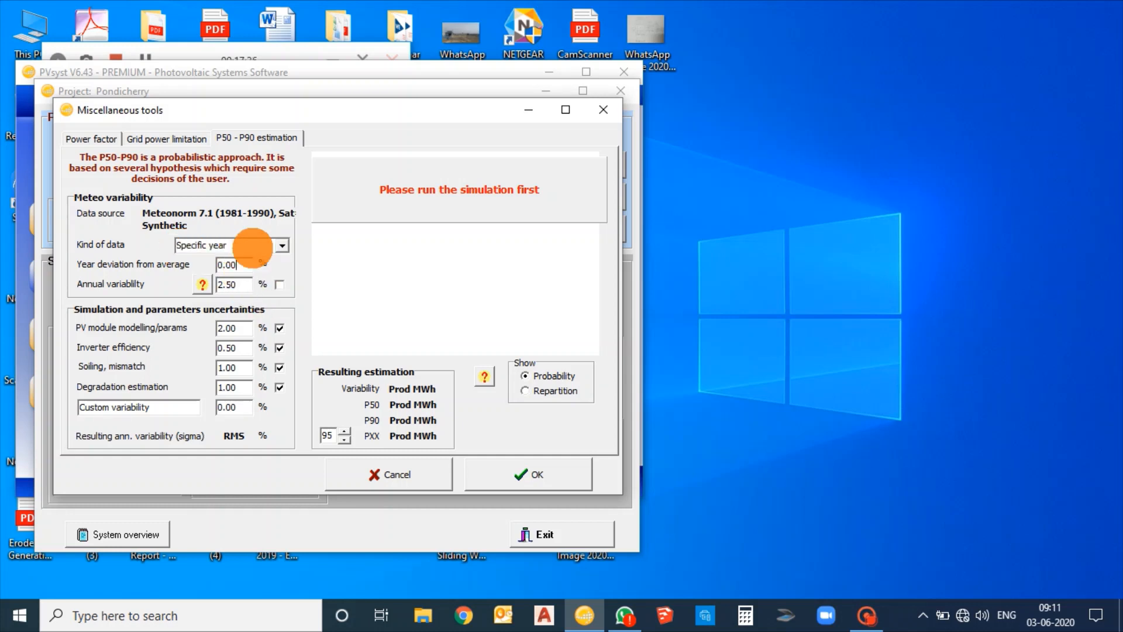
pyautogui.moveTo(334, 436); pyautogui.dragTo(307, 436)
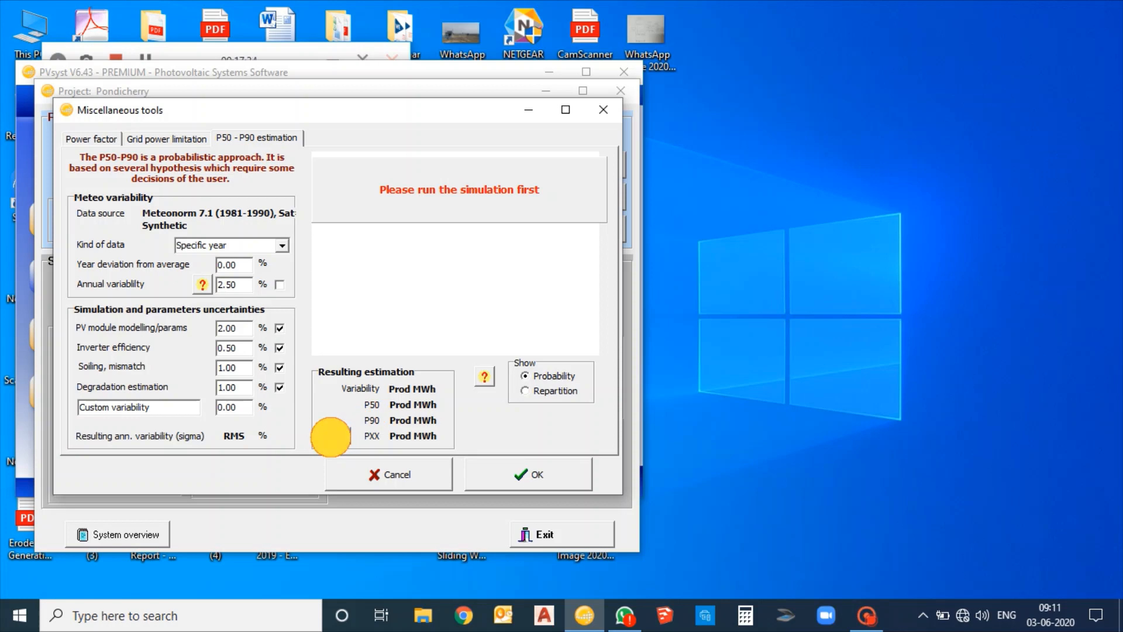
pyautogui.click(515, 471)
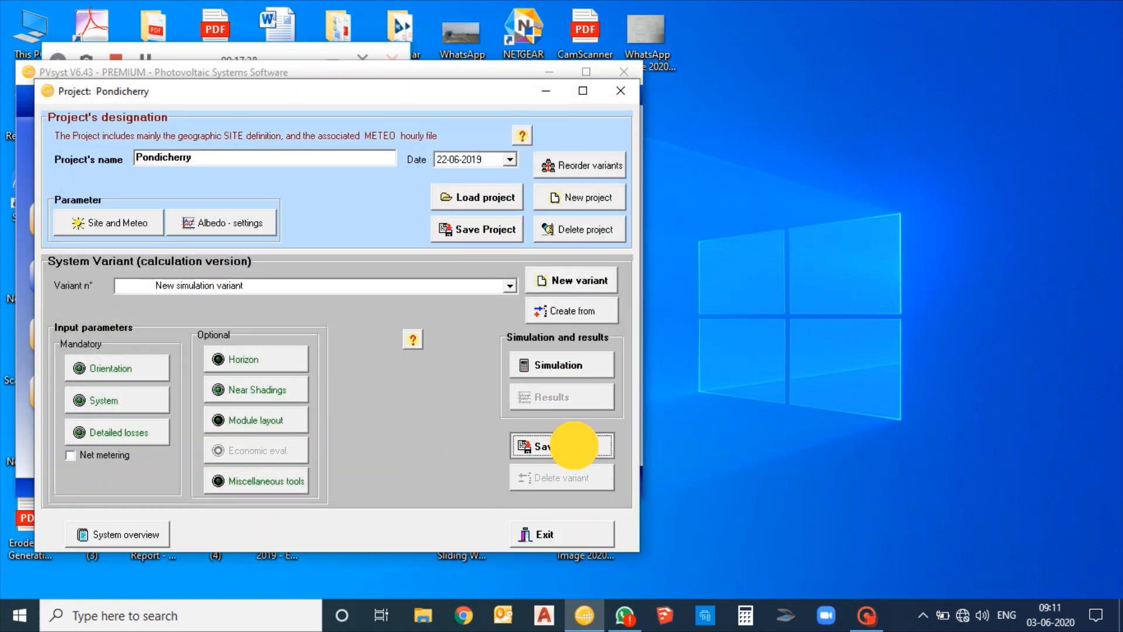
# Save the Pondicherry project's variant, then run its hourly simulation and accept the completed run
pyautogui.click(568, 446)
pyautogui.click(327, 347)
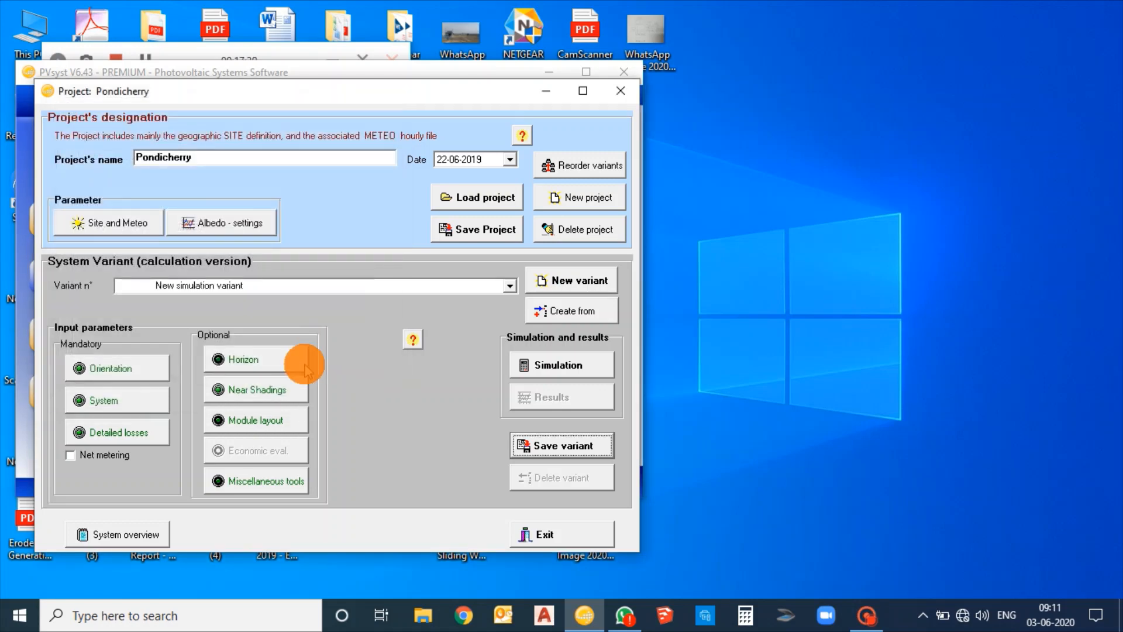
pyautogui.click(555, 369)
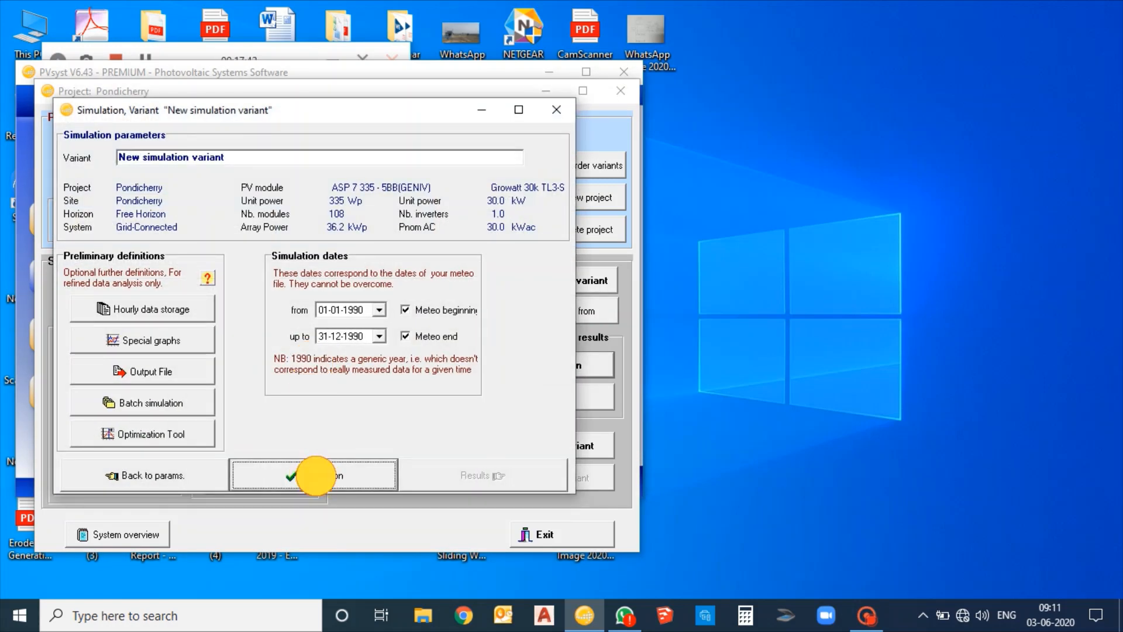
pyautogui.click(315, 475)
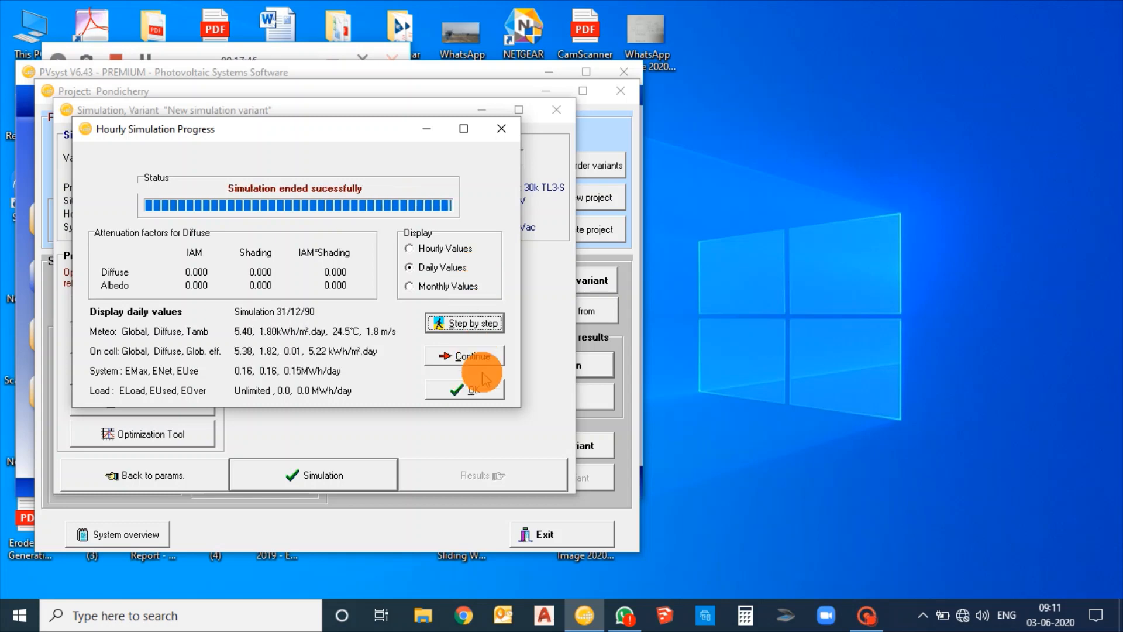
pyautogui.click(468, 390)
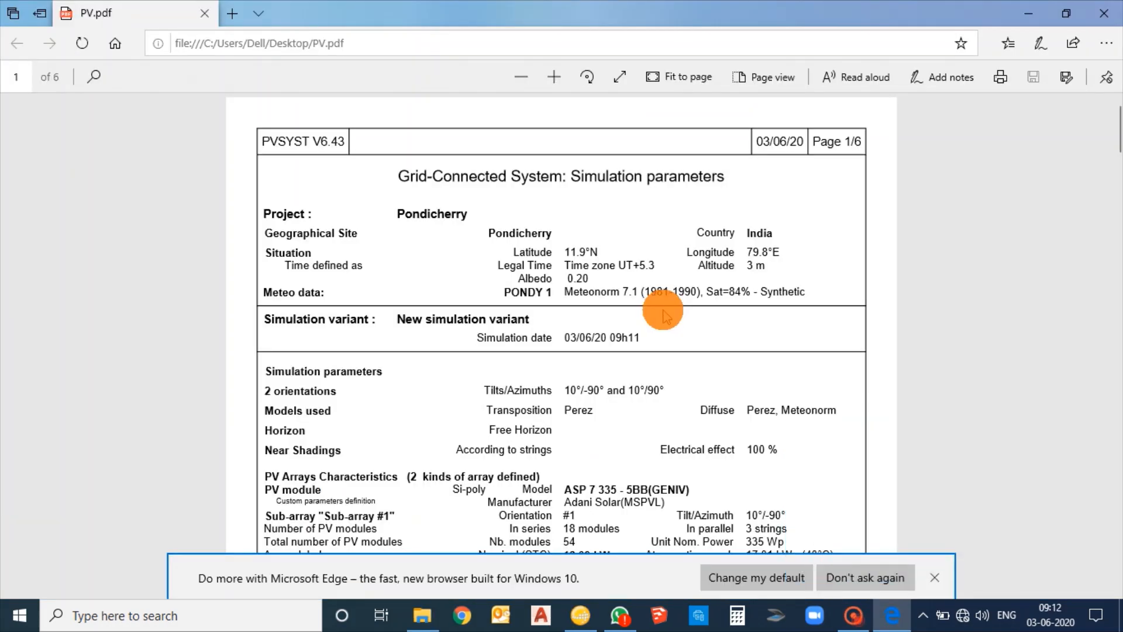
# Examine the simulation parameters in the PV.pdf report: meteo data, orientations, both sub-arrays, inverter, array losses and system losses
pyautogui.click(561, 76)
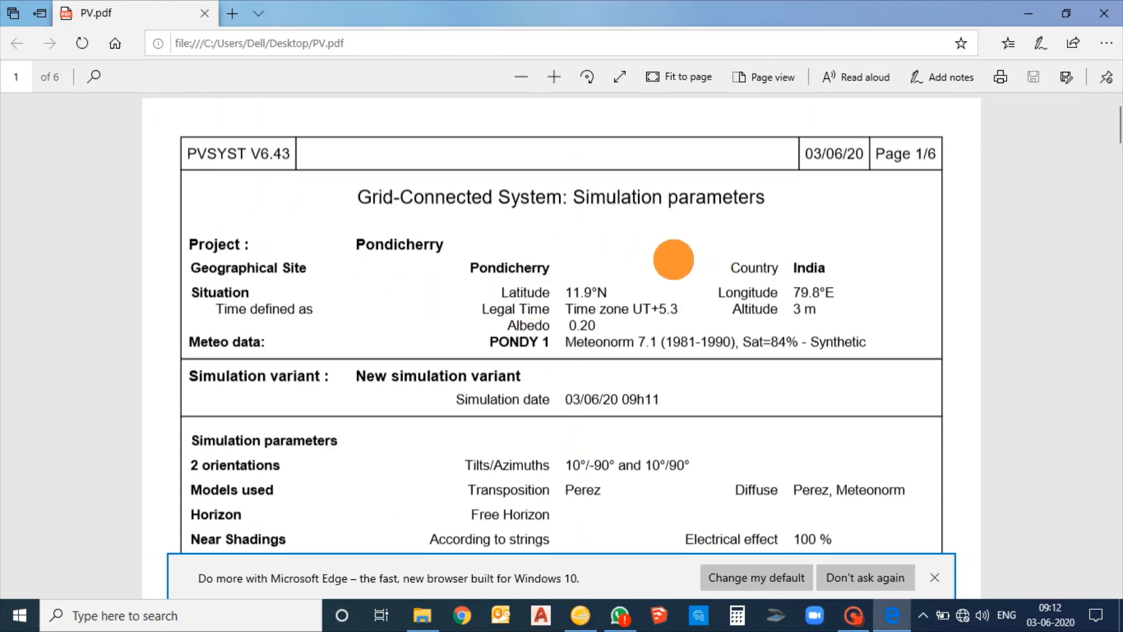
pyautogui.scroll(-3, 673, 260)
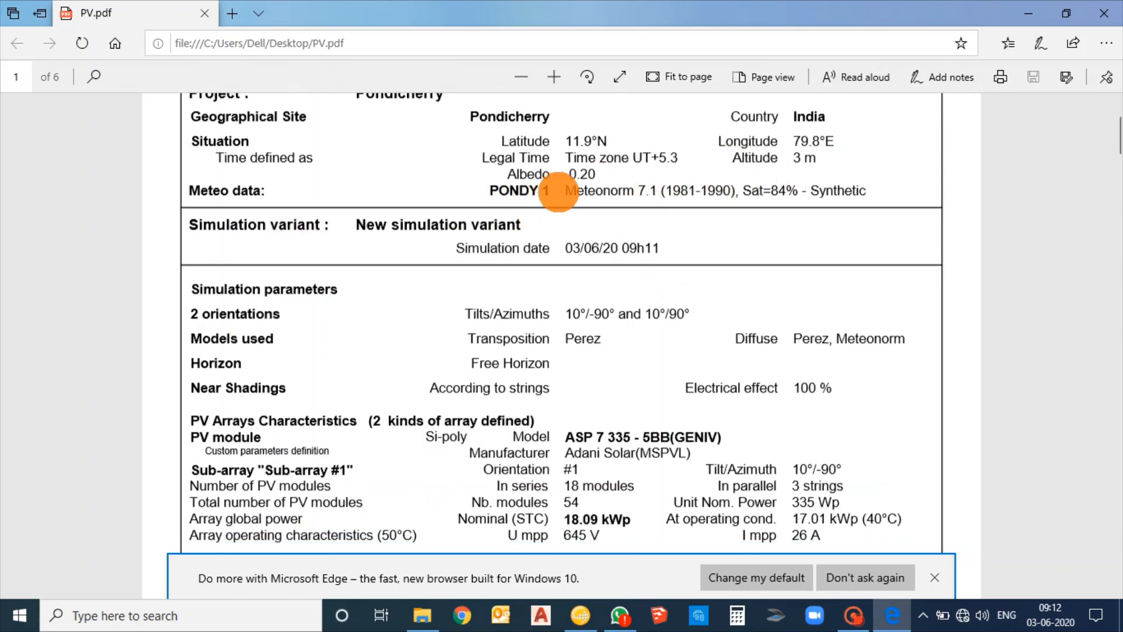
pyautogui.moveTo(558, 191); pyautogui.dragTo(869, 195)
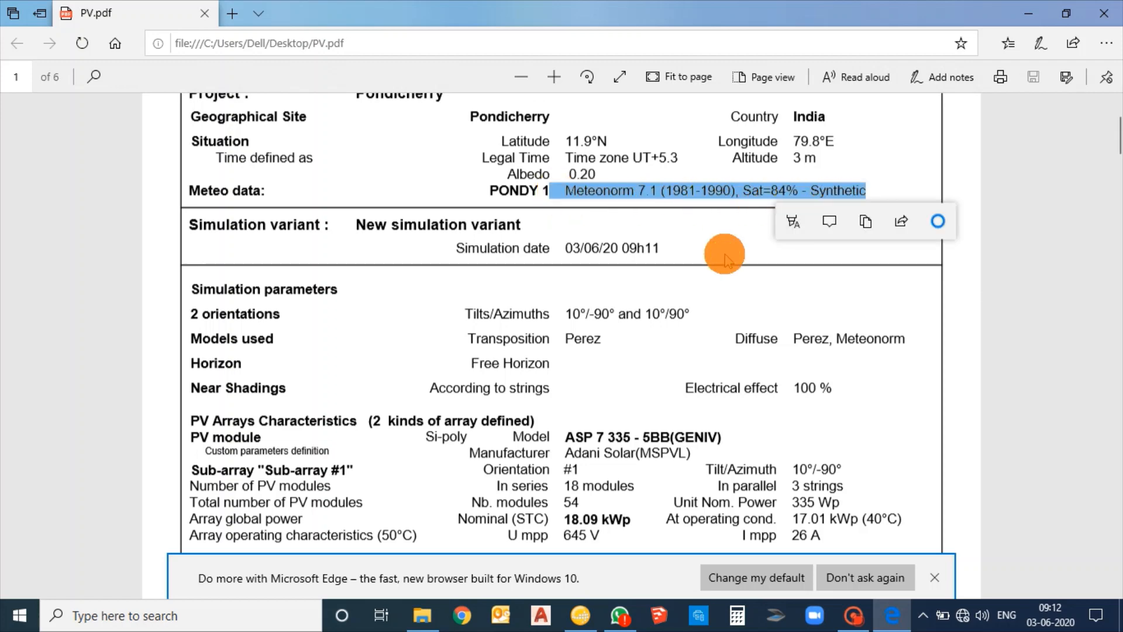
pyautogui.click(712, 264)
pyautogui.scroll(-3, 712, 263)
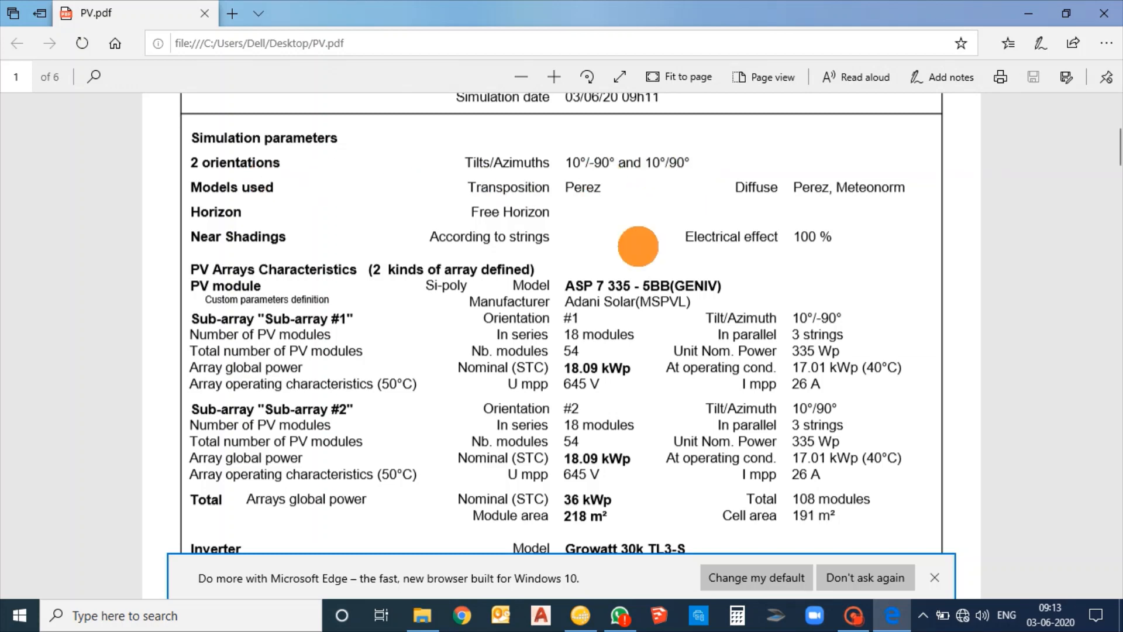
pyautogui.scroll(-3, 639, 246)
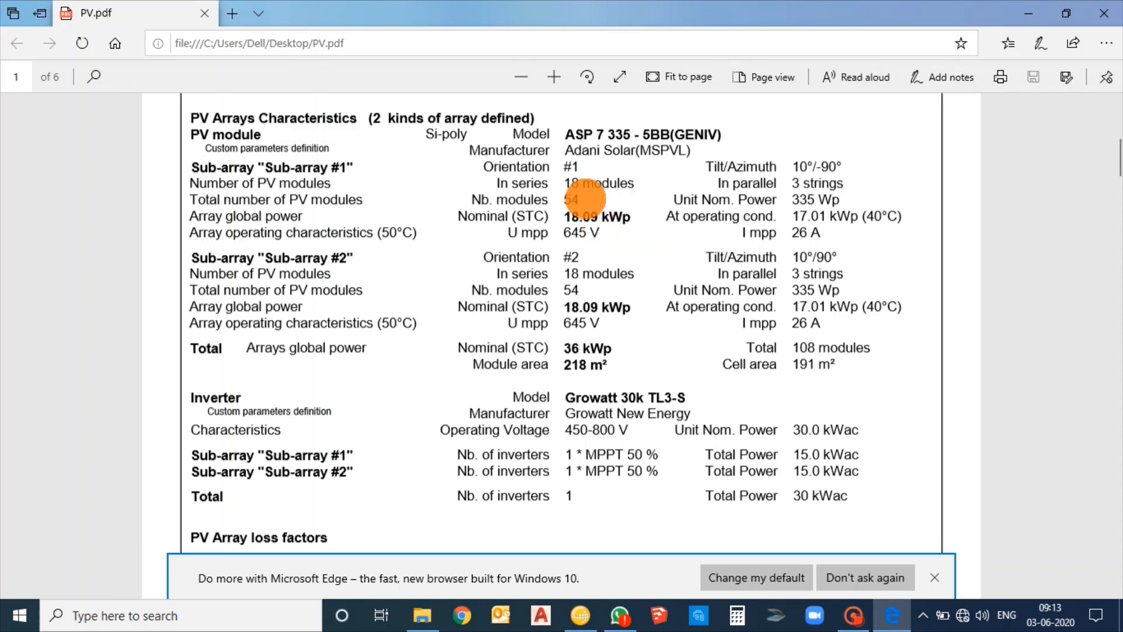
pyautogui.moveTo(562, 201); pyautogui.dragTo(572, 200)
pyautogui.click(599, 201)
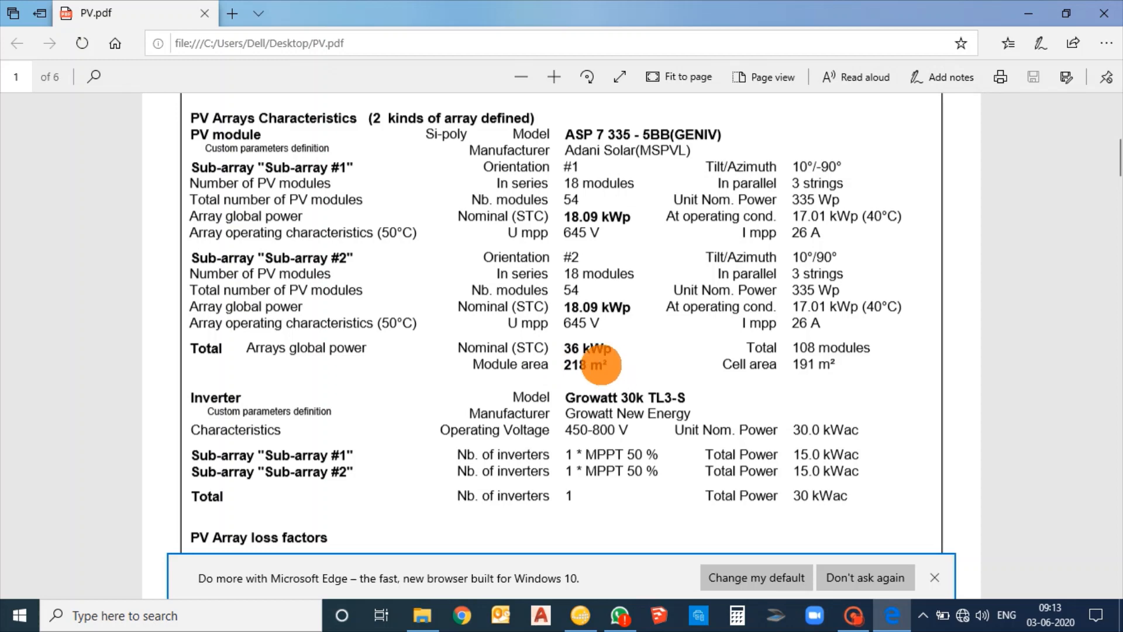
pyautogui.scroll(-3, 519, 316)
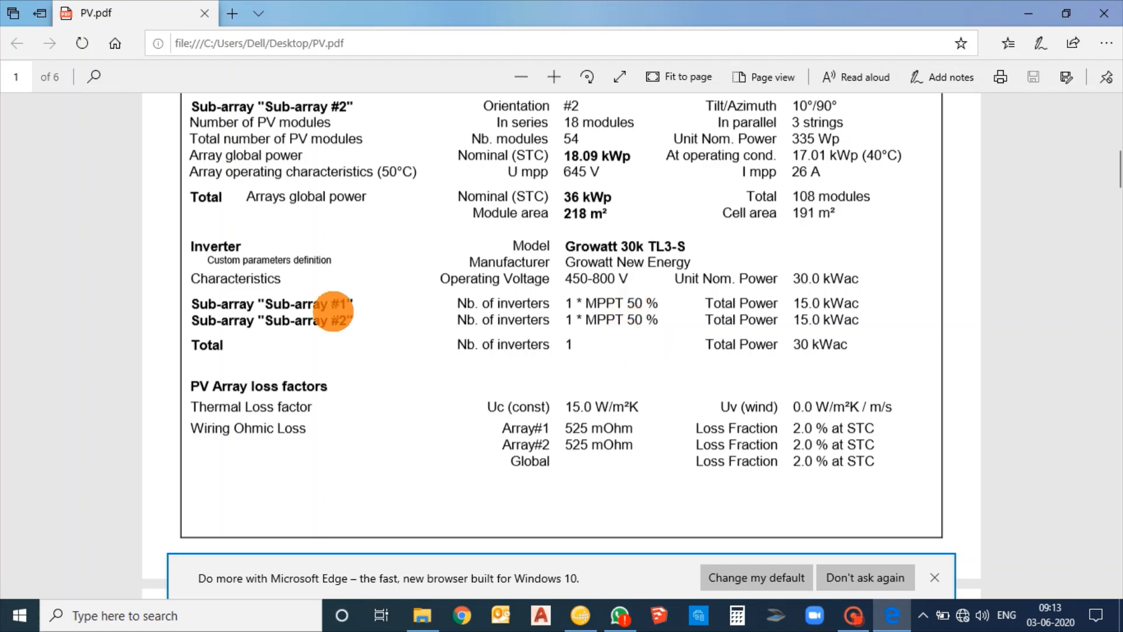
pyautogui.scroll(3, 402, 331)
pyautogui.scroll(-3, 404, 334)
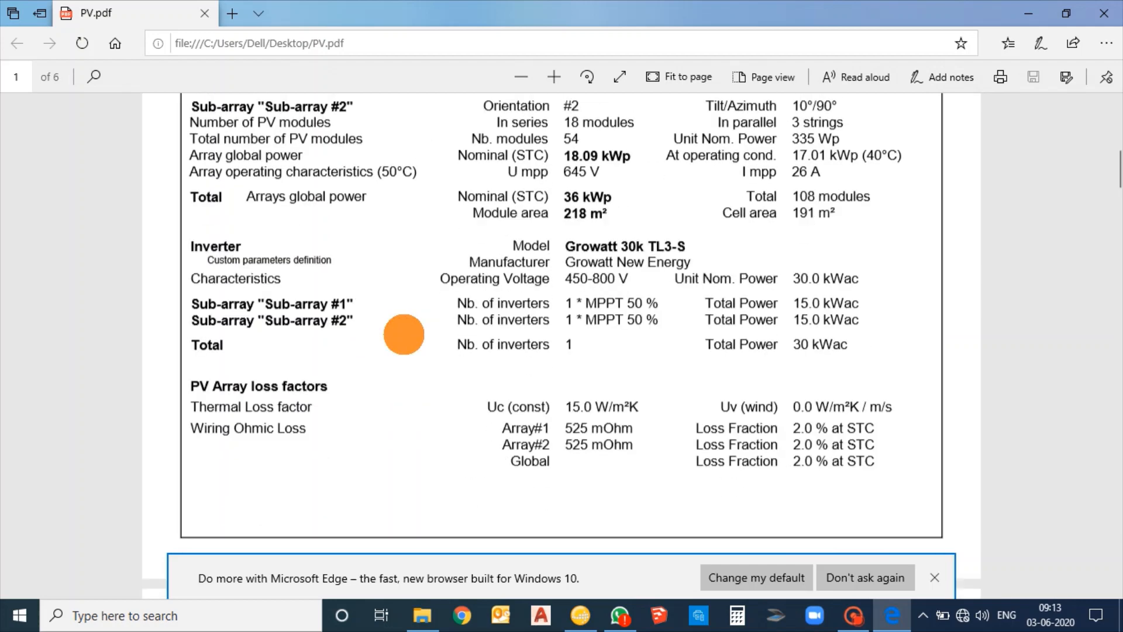
pyautogui.scroll(-9, 404, 334)
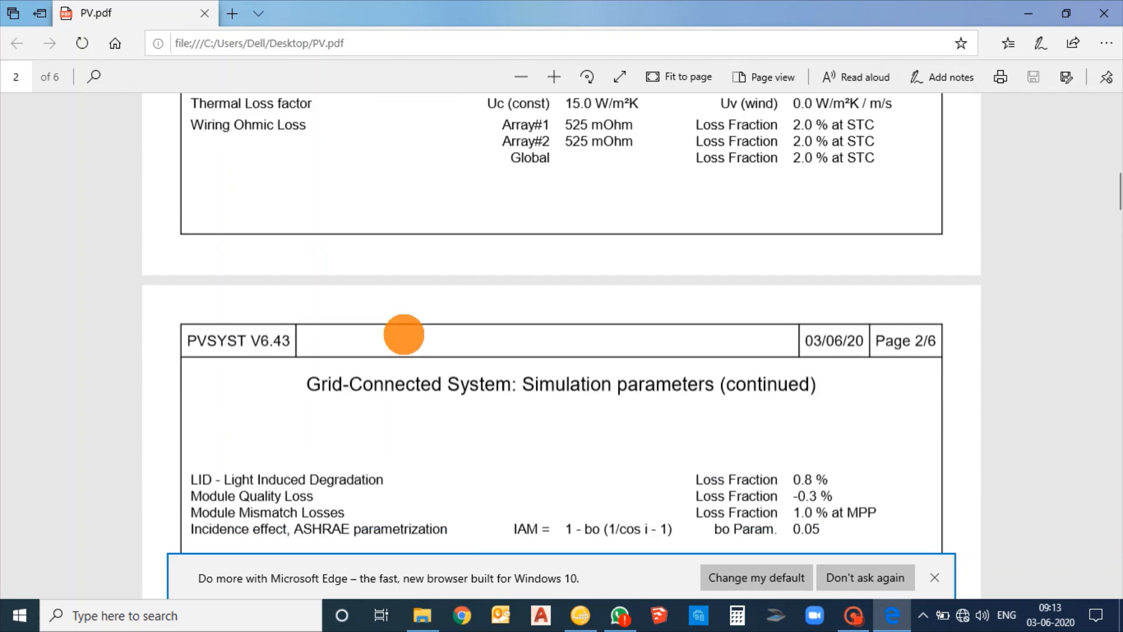
pyautogui.scroll(-3, 404, 334)
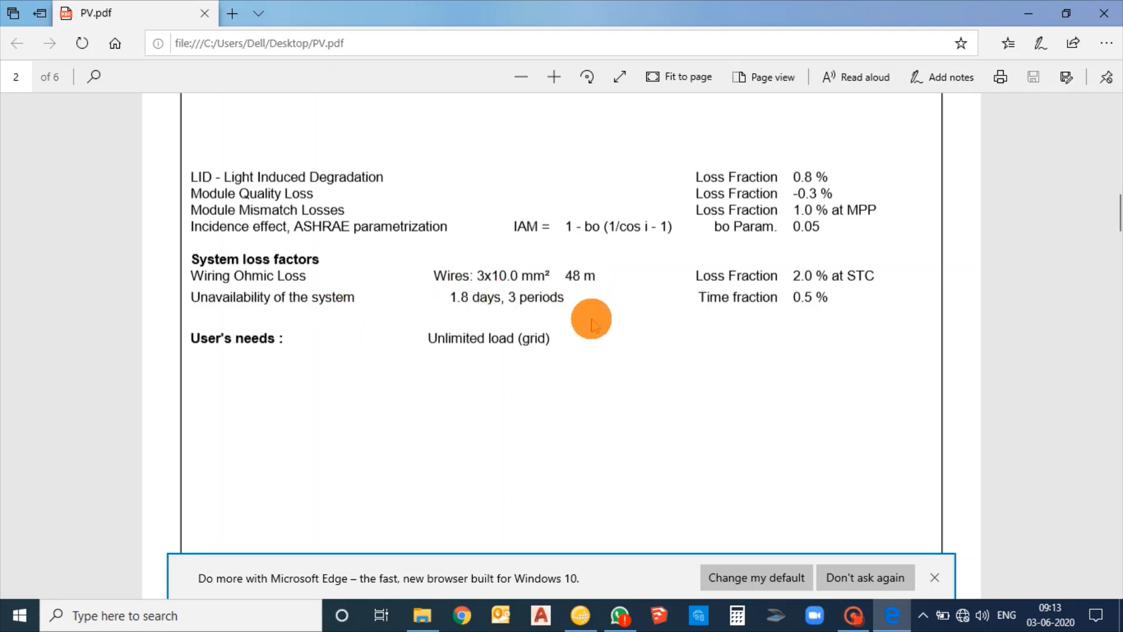
# Review the report's near shading definition, including the main system parameters, shading scene perspective and iso-shadings diagram
pyautogui.scroll(-10, 591, 320)
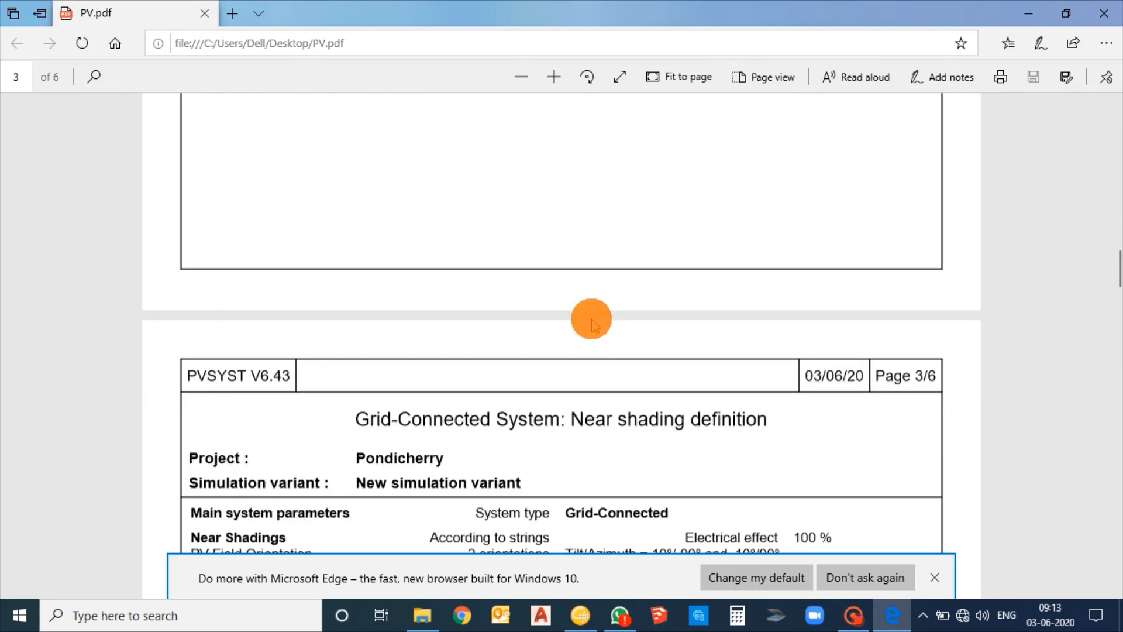
pyautogui.scroll(-1, 592, 321)
pyautogui.scroll(1, 592, 320)
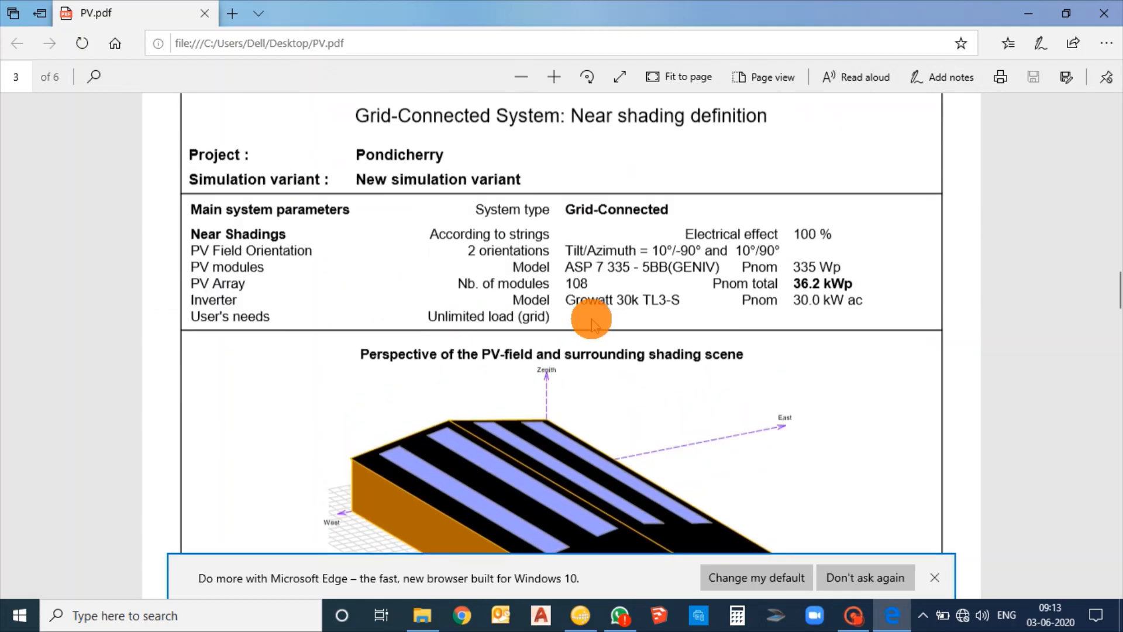
pyautogui.scroll(-3, 614, 328)
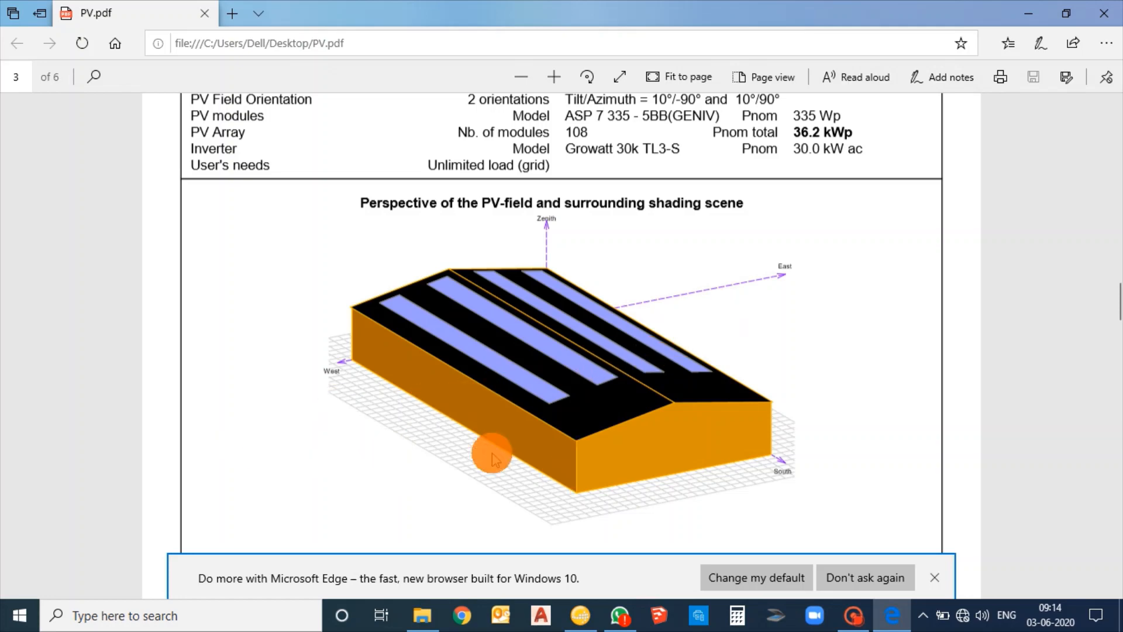
pyautogui.scroll(3, 491, 451)
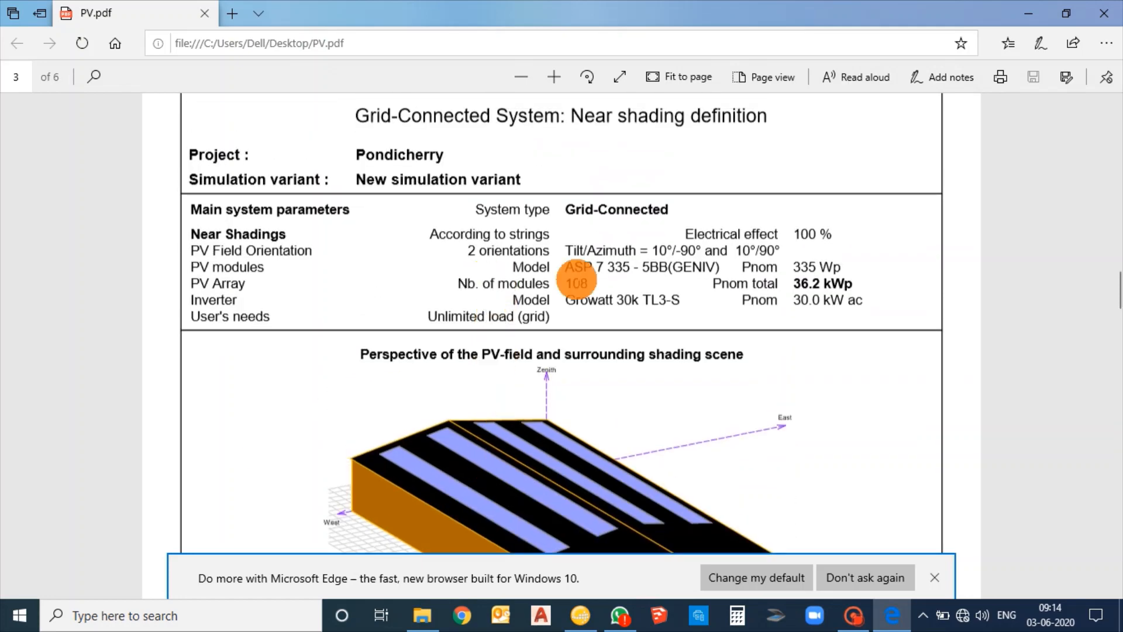
pyautogui.scroll(-10, 554, 351)
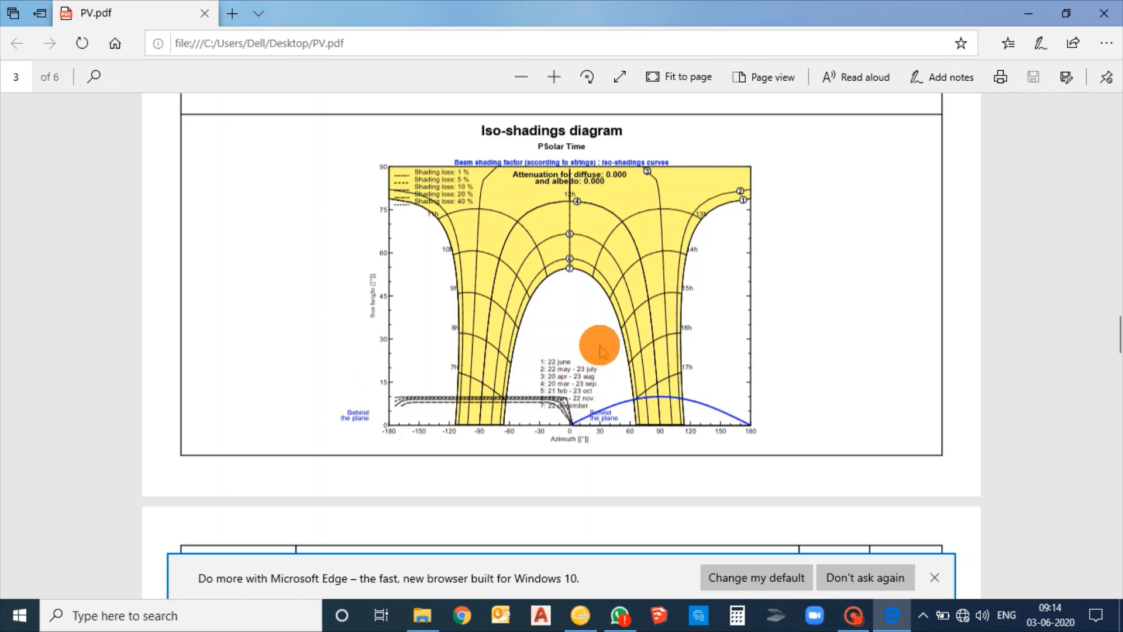
# Review the report's main results: produced energy, performance ratio, monthly production charts, and the balances table with energy injected into the grid
pyautogui.scroll(-10, 604, 349)
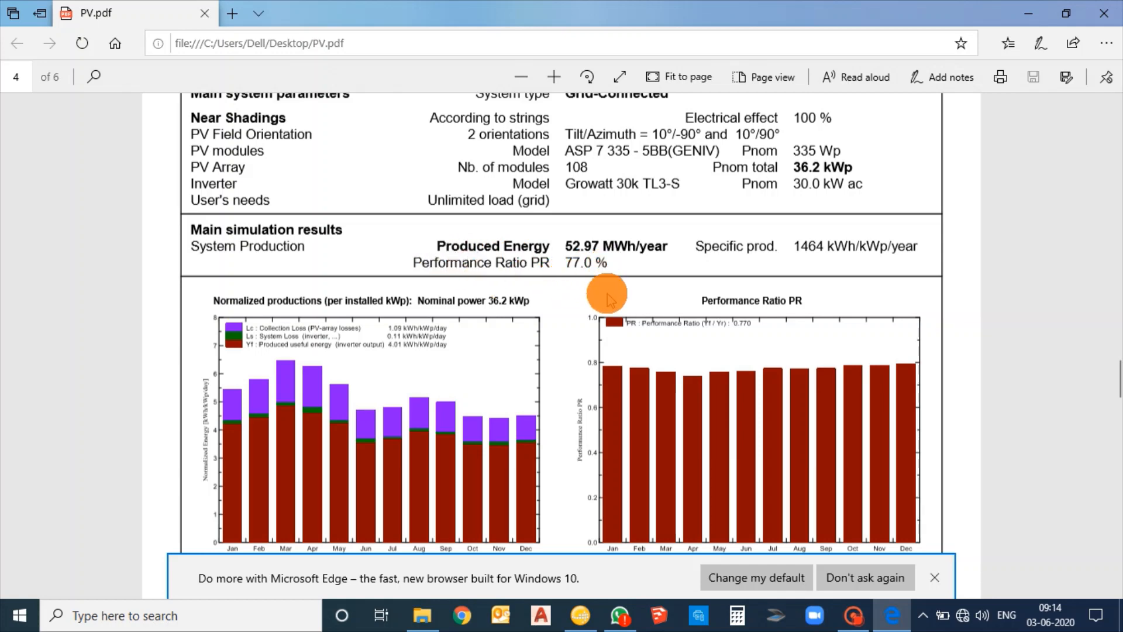
pyautogui.scroll(-3, 607, 299)
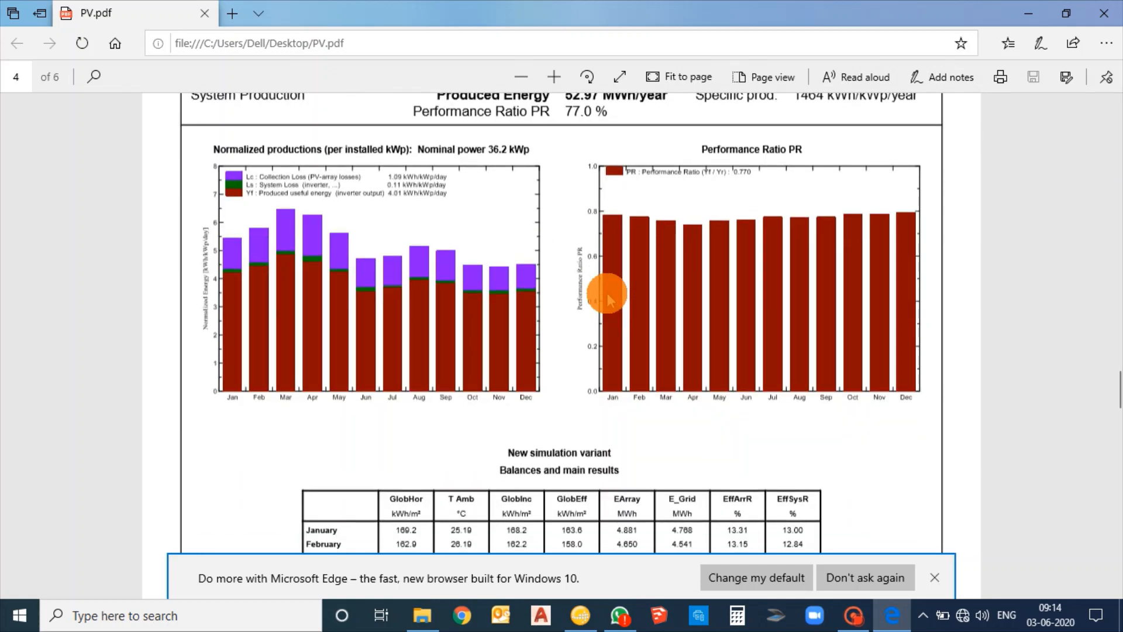
pyautogui.scroll(3, 607, 299)
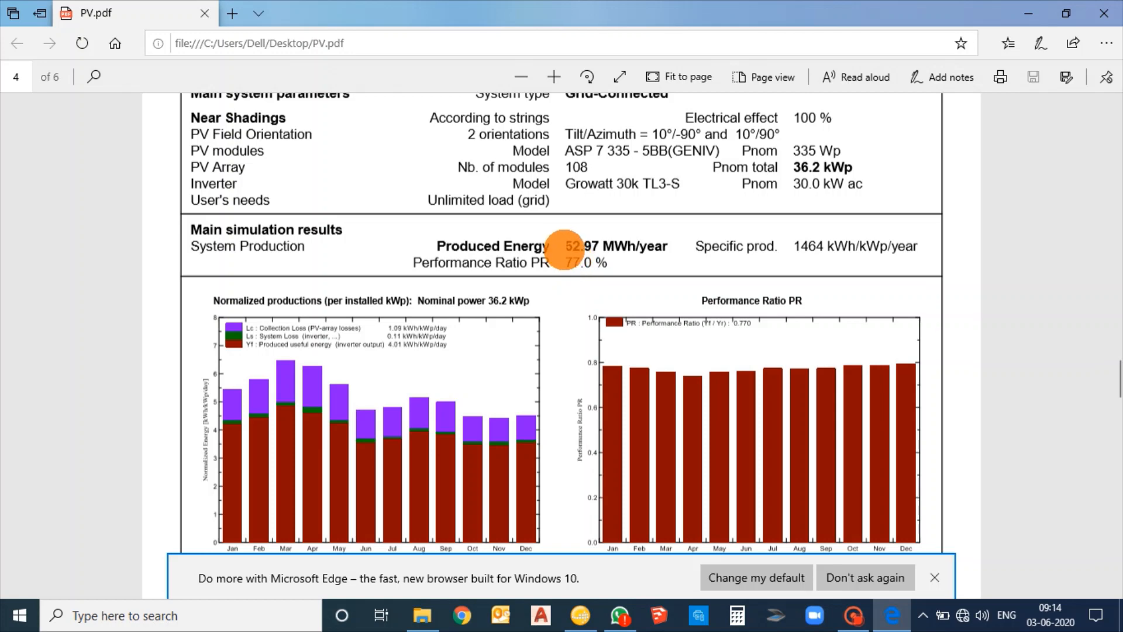
pyautogui.scroll(-6, 637, 266)
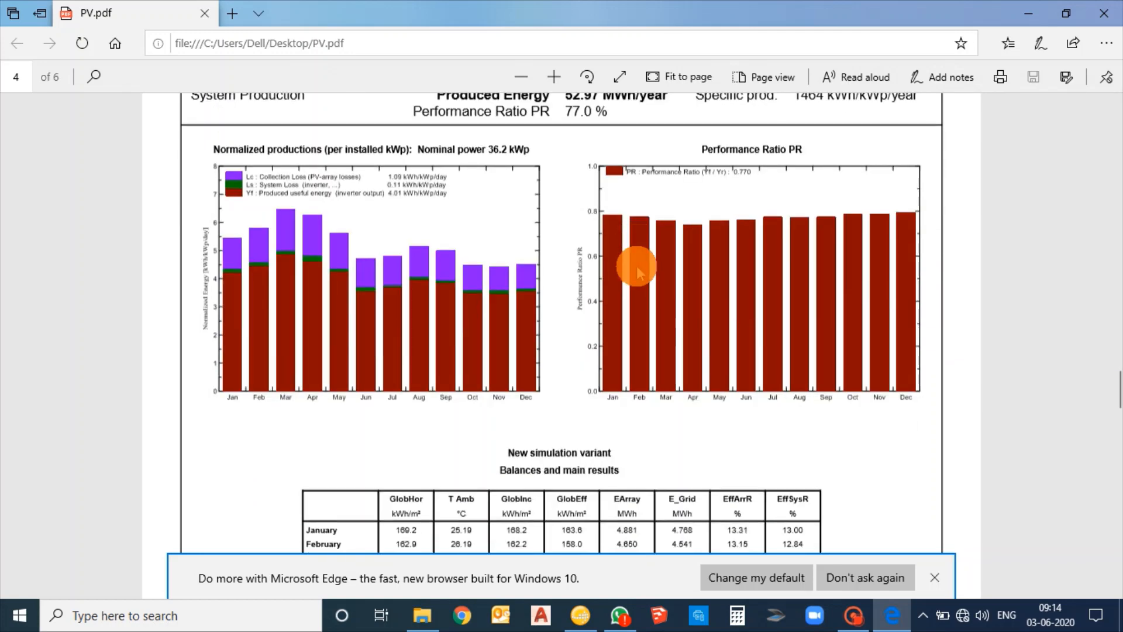
pyautogui.scroll(-3, 637, 266)
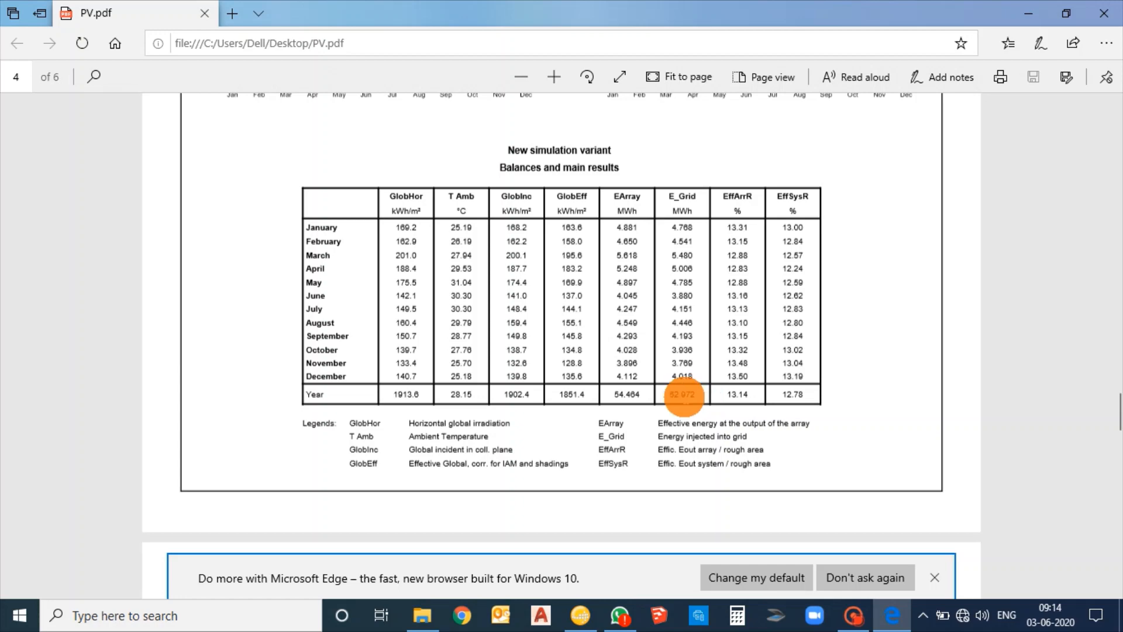
pyautogui.scroll(10, 683, 395)
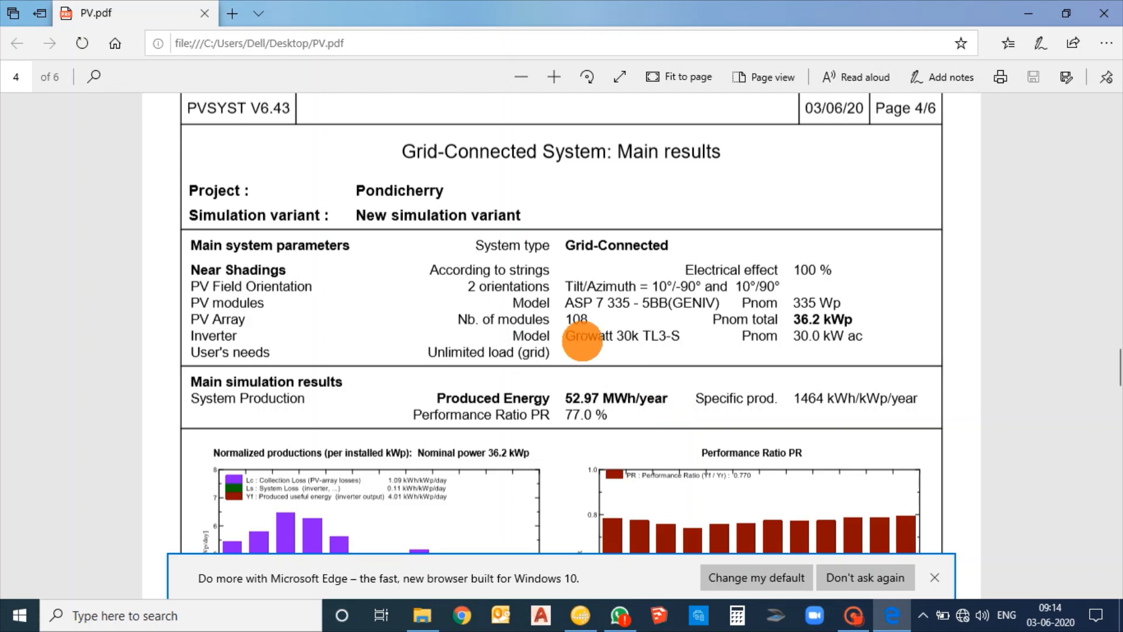
pyautogui.scroll(-15, 577, 321)
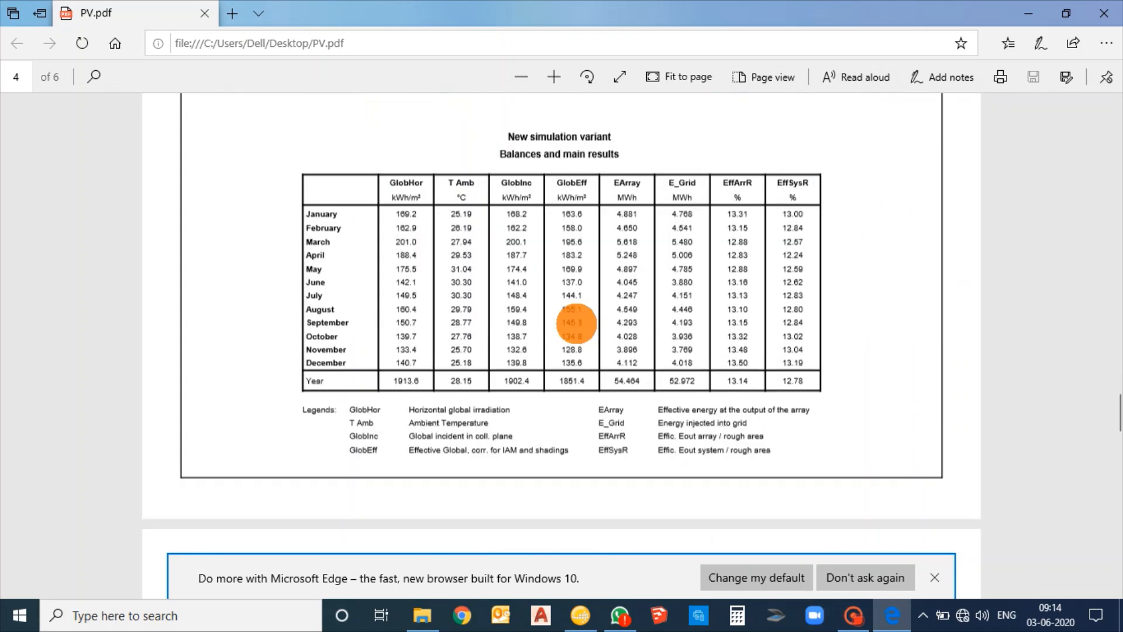
# Examine the report's loss diagram over the whole year, from horizontal global irradiation down to energy injected into the grid
pyautogui.scroll(-5, 577, 322)
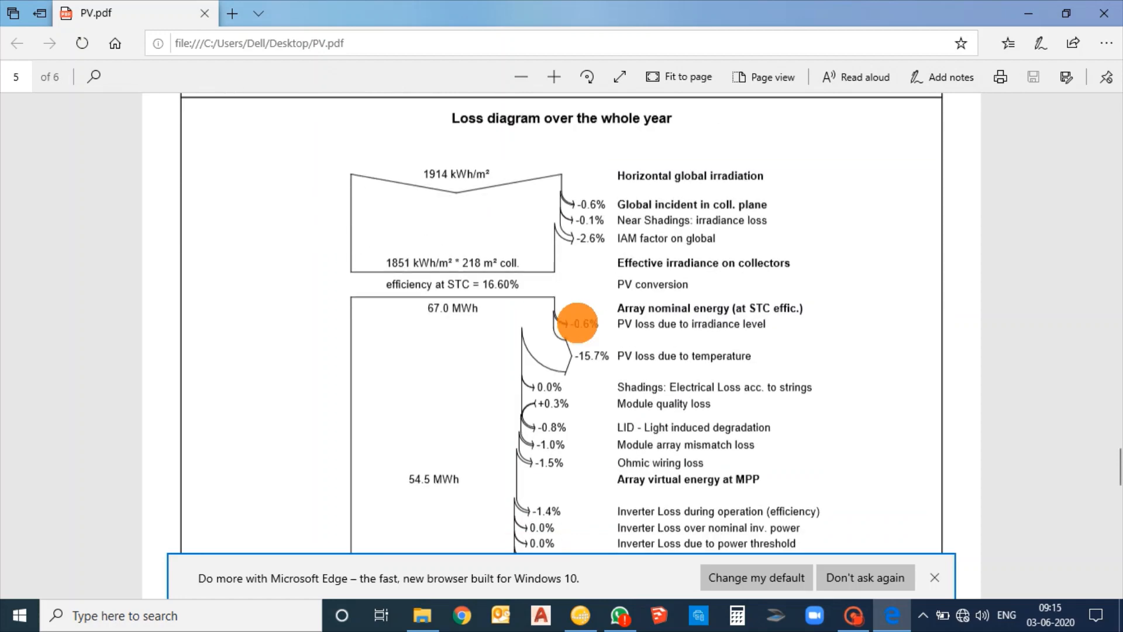
pyautogui.scroll(-3, 578, 298)
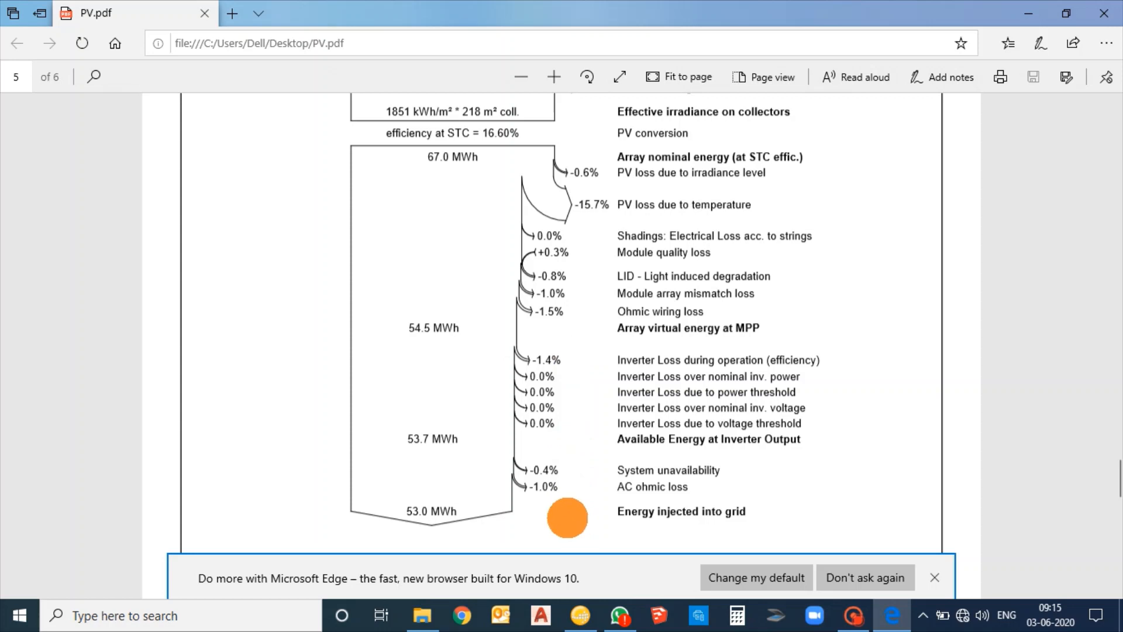
pyautogui.scroll(3, 568, 518)
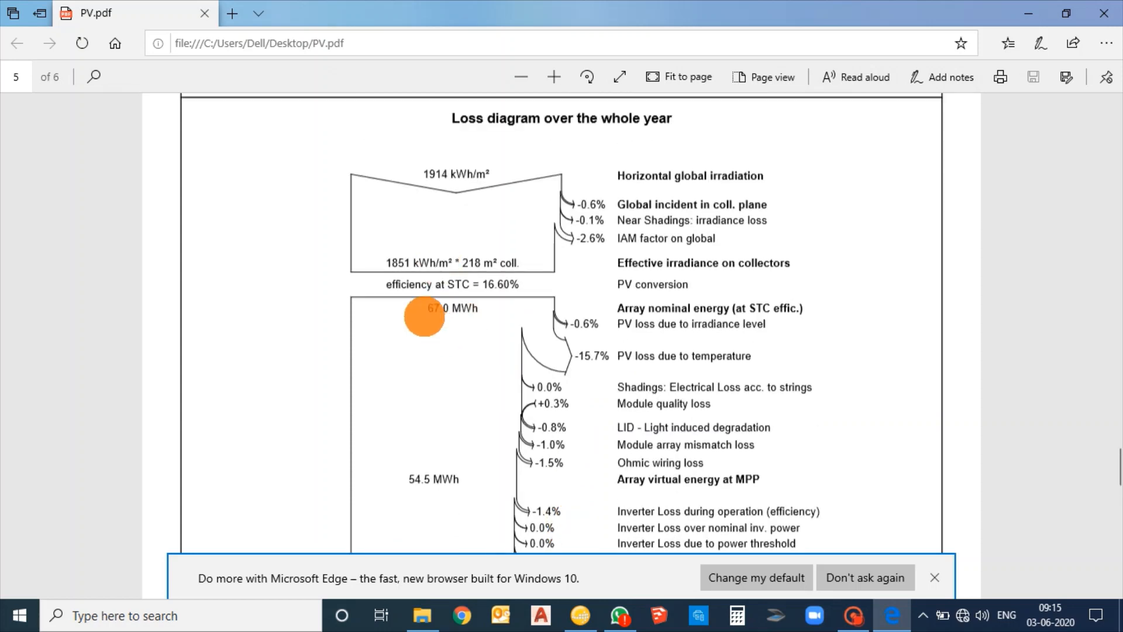